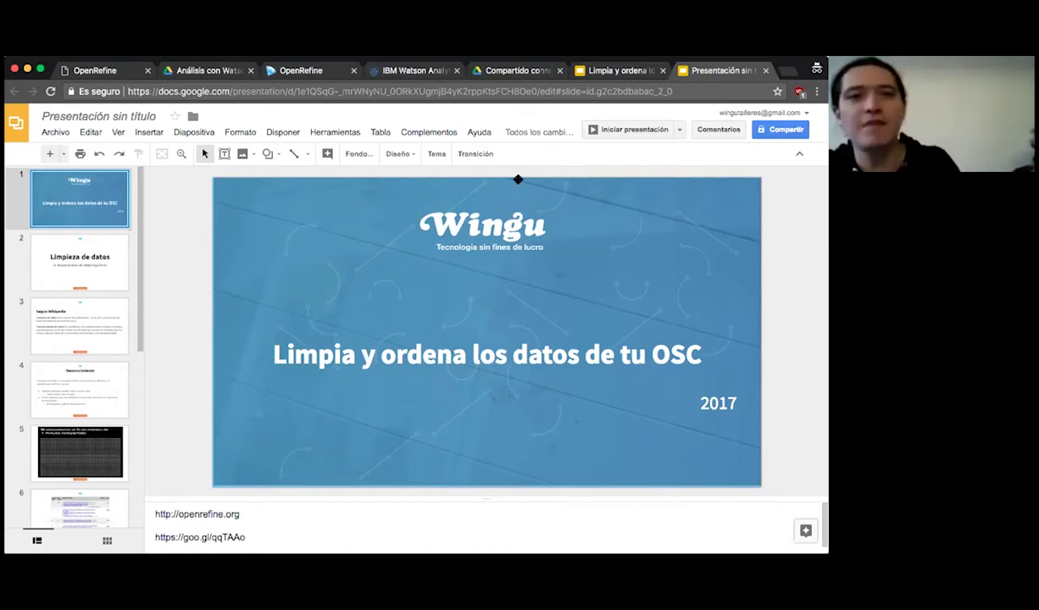
Step: Switch to IBM Watson Analytics, open "Predict demand with weather data" and chart the contribution of Haze (hours) over Month by Low Visibility
left_click(385, 71)
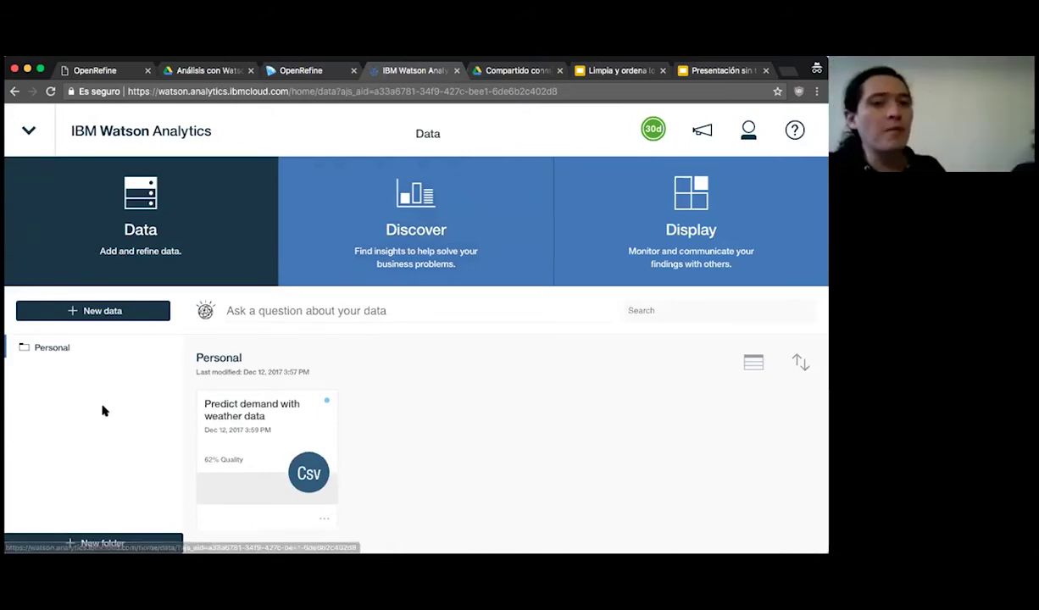
left_click(238, 415)
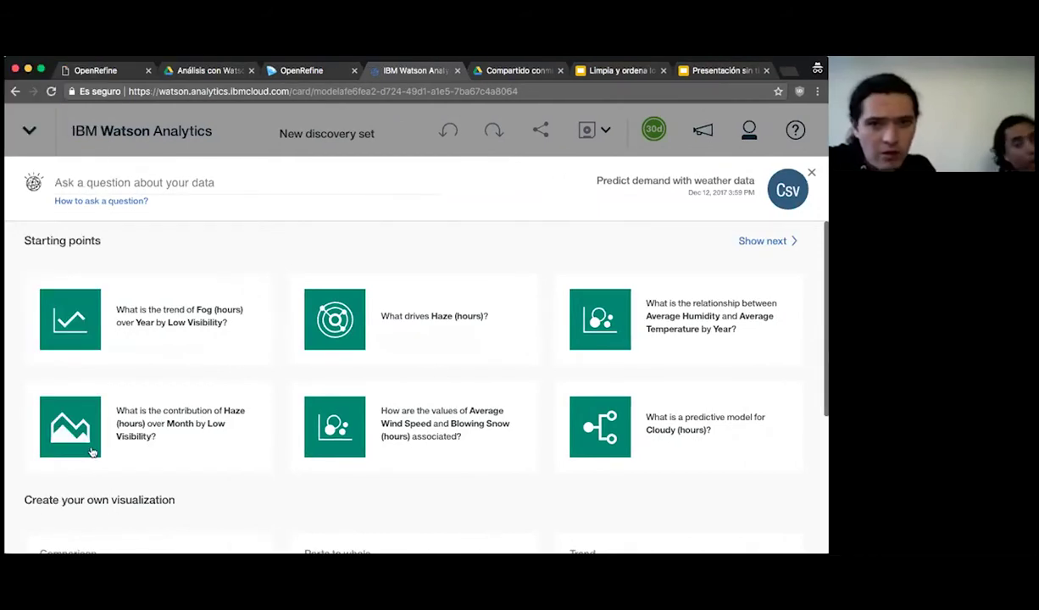
scroll(376, 367, "down", 5)
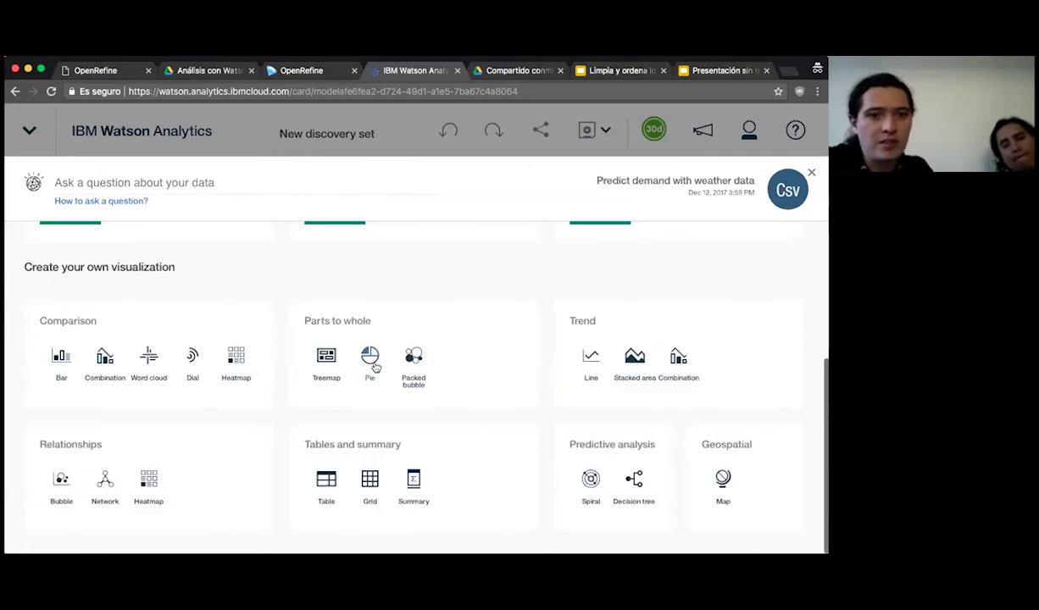
scroll(372, 366, "up", 5)
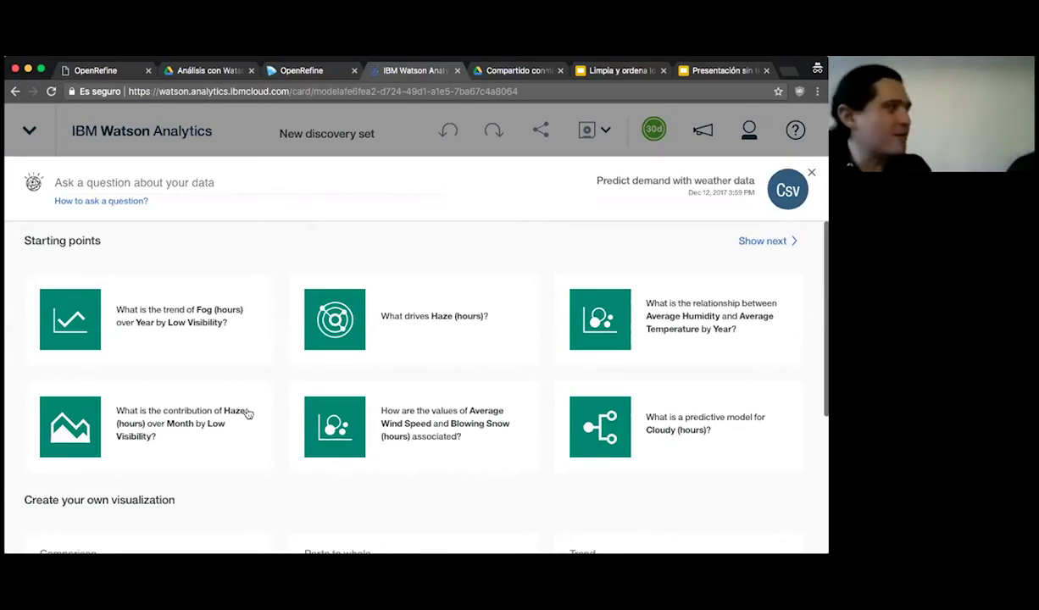
left_click(77, 441)
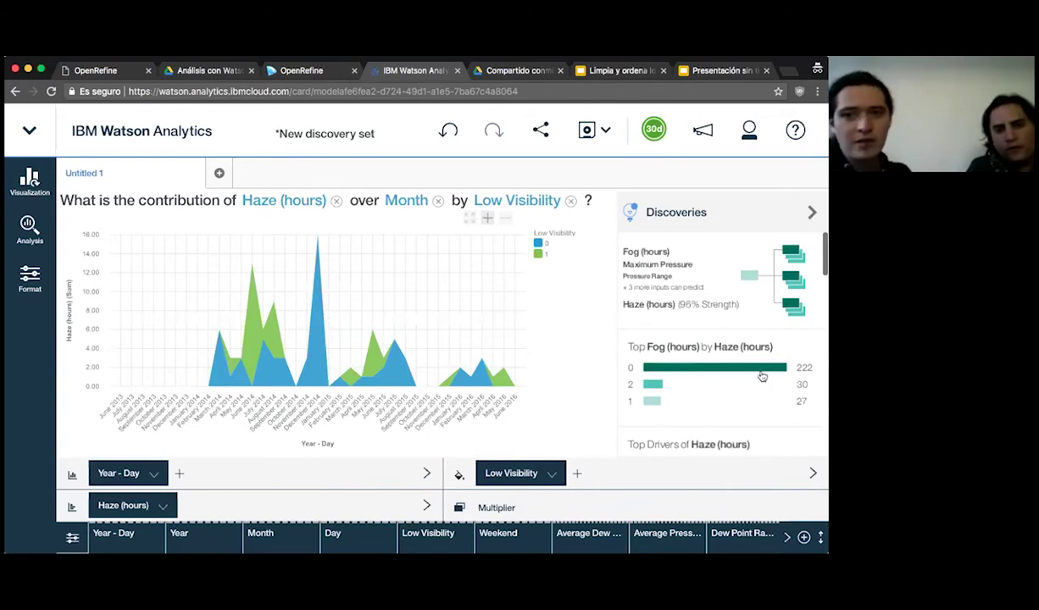
Step: Browse the haze chart's discoveries and open the Top Average Humidity by Low Visibility discovery as its own visualization
scroll(762, 376, "down", 2)
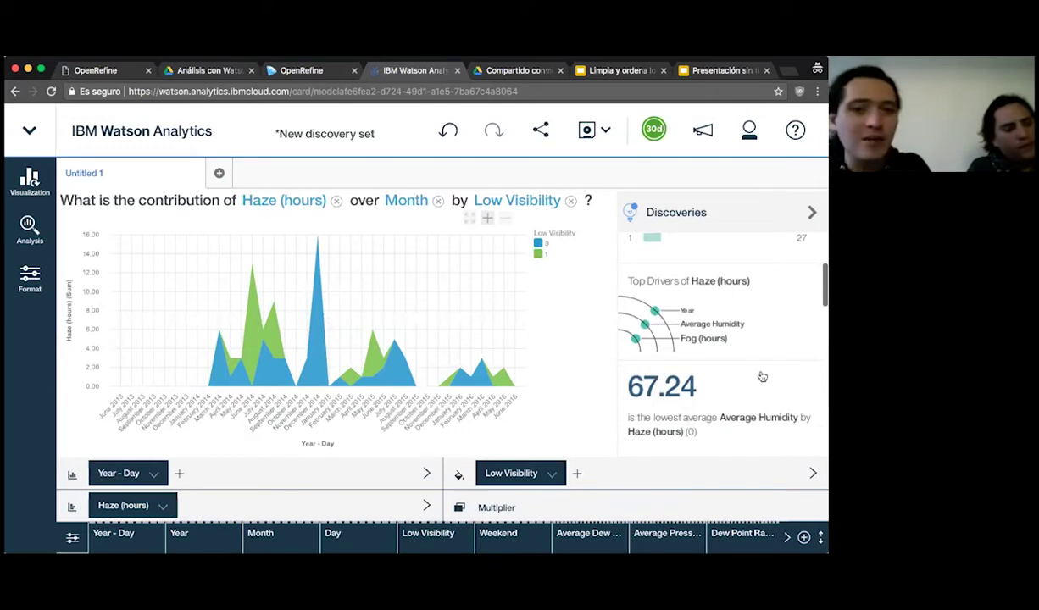
scroll(761, 375, "down", 2)
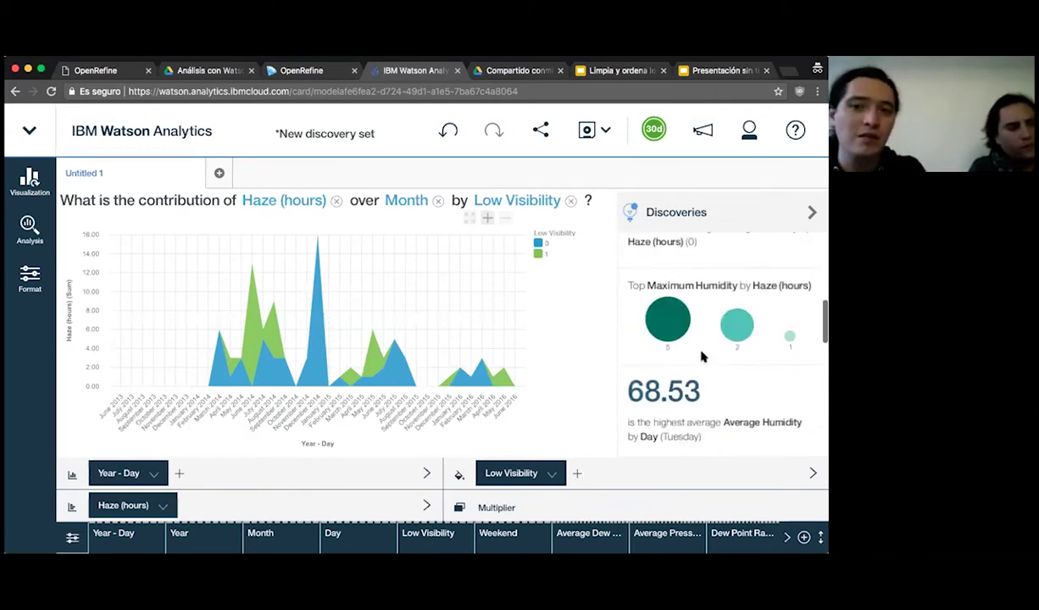
scroll(748, 356, "down", 2)
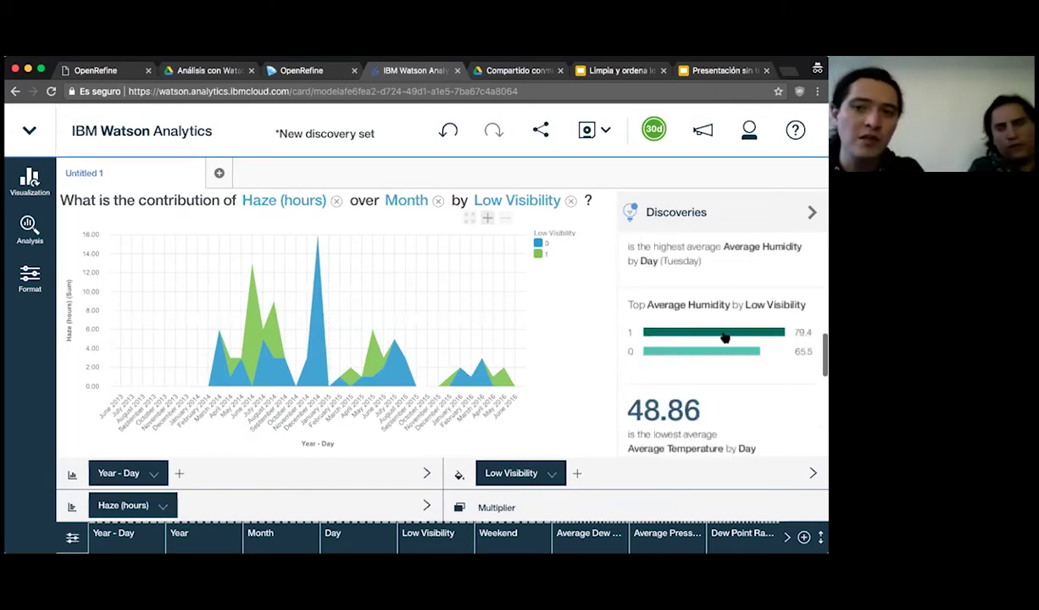
left_click(725, 337)
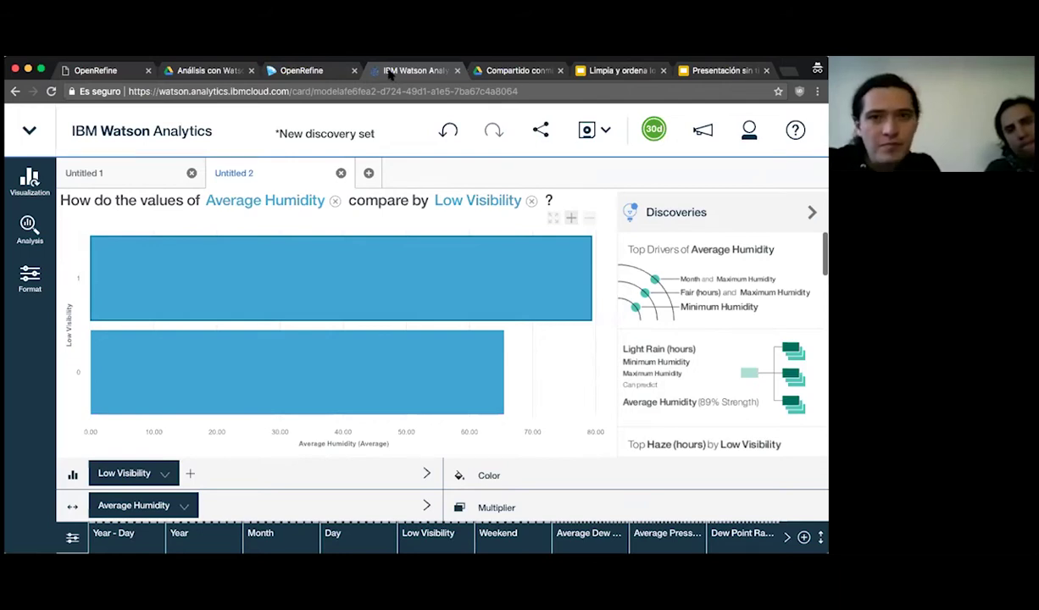
Step: Close the Watson Analytics page, check the shared Drive folder and OpenRefine site, and bring up the "Limpia y ordena los datos" presentation
key("super+w")
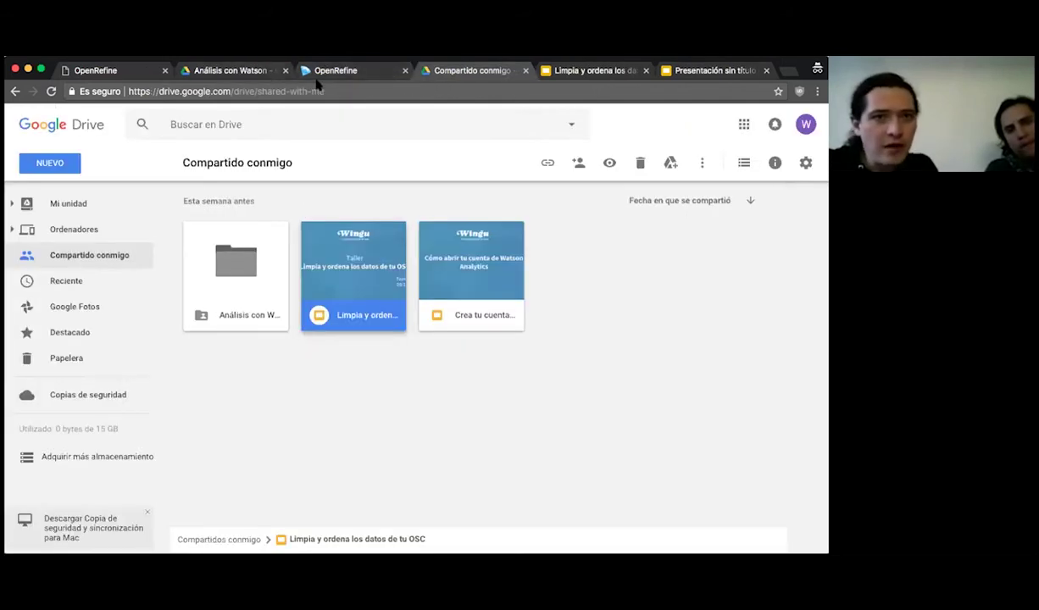
left_click(241, 73)
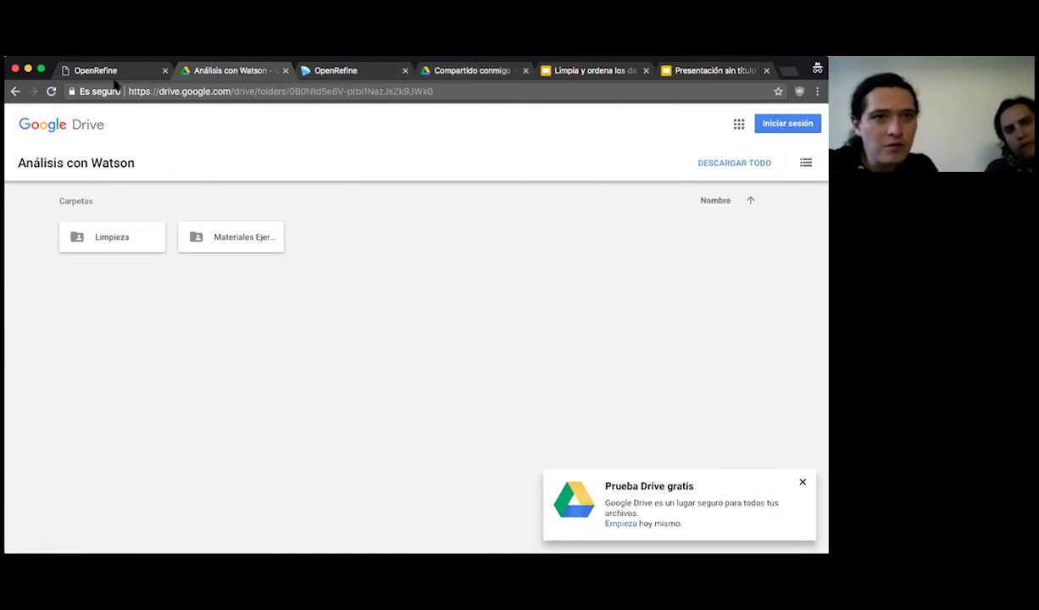
left_click(84, 72)
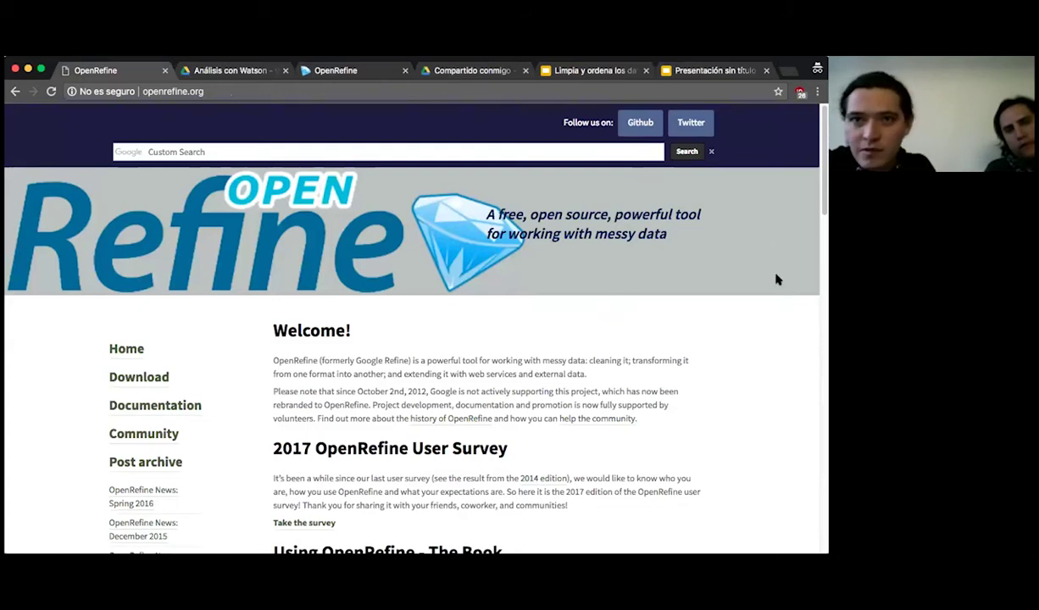
left_click(572, 68)
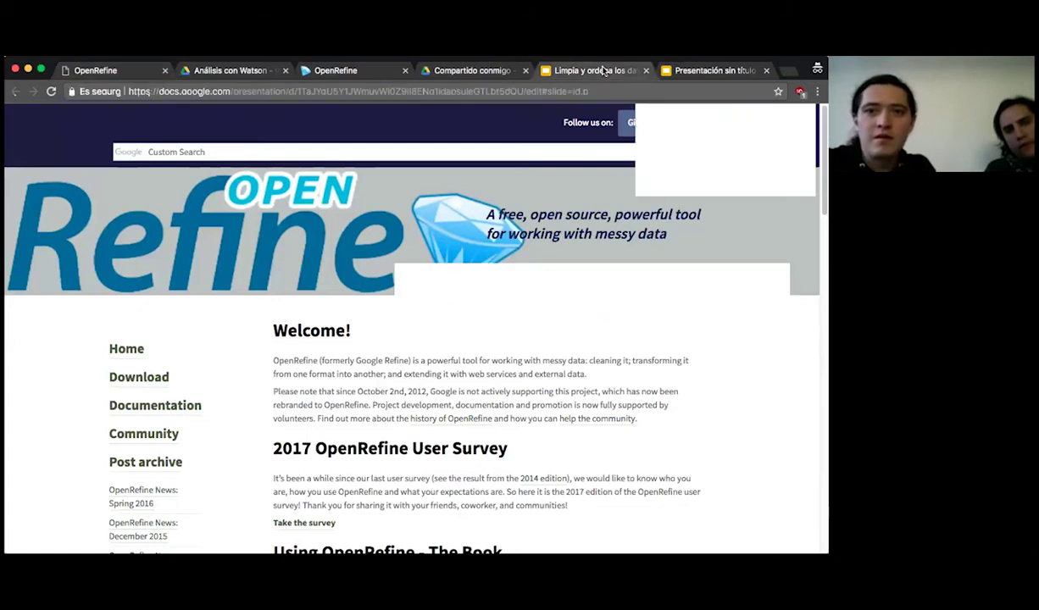
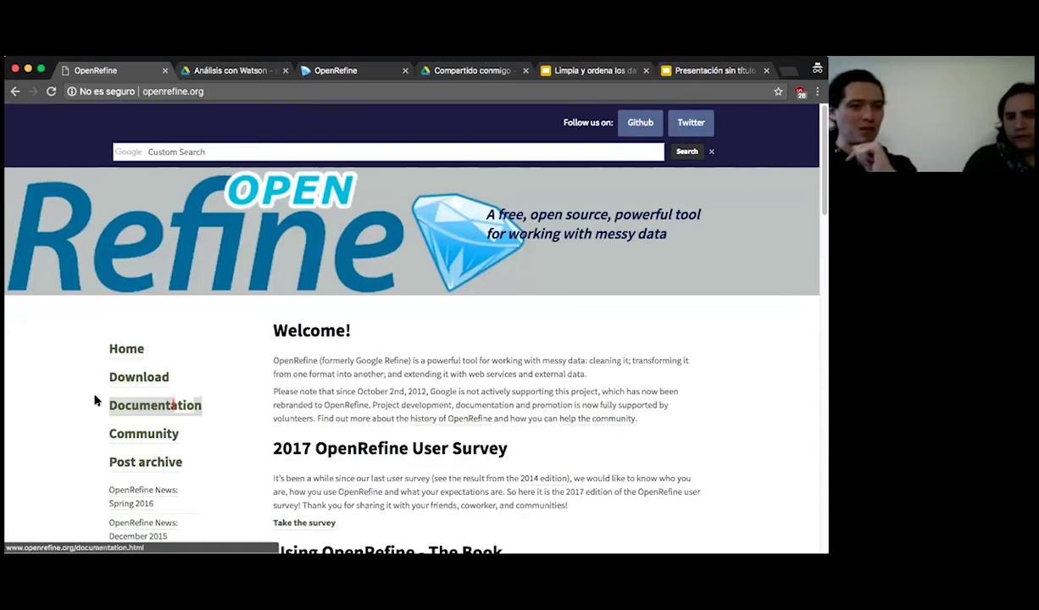
Step: View the OpenRefine website's documentation page and its download page, down to the OpenRefine 2.8 Windows kit
left_click(146, 405)
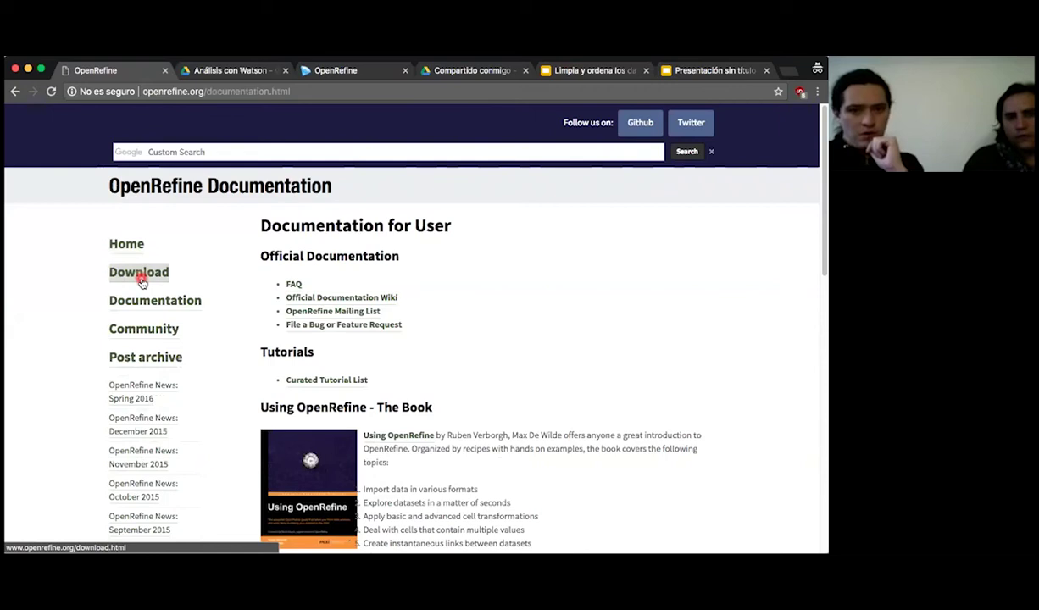
left_click(140, 281)
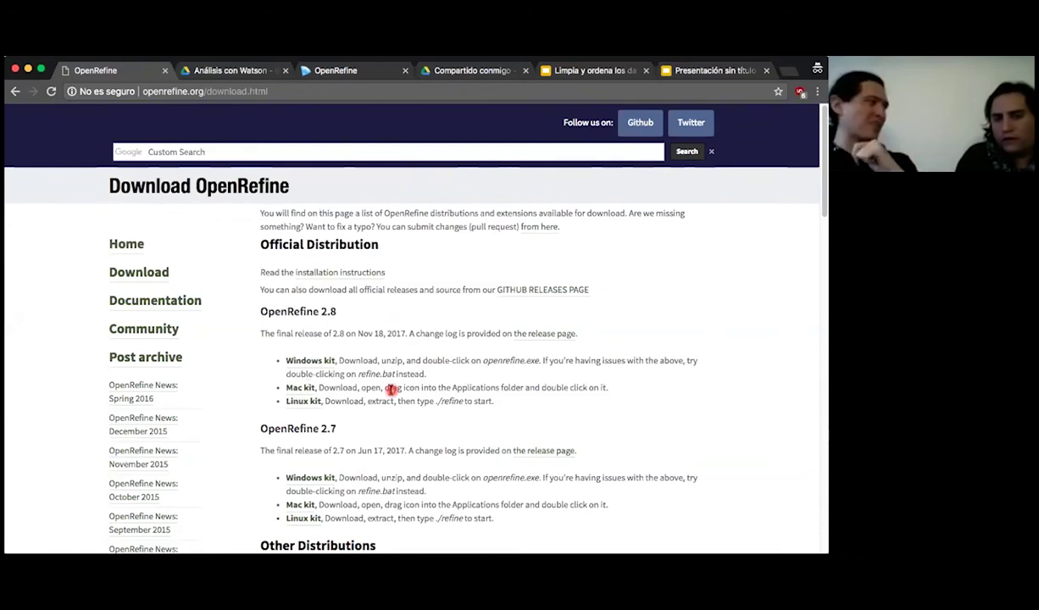
left_click(316, 361)
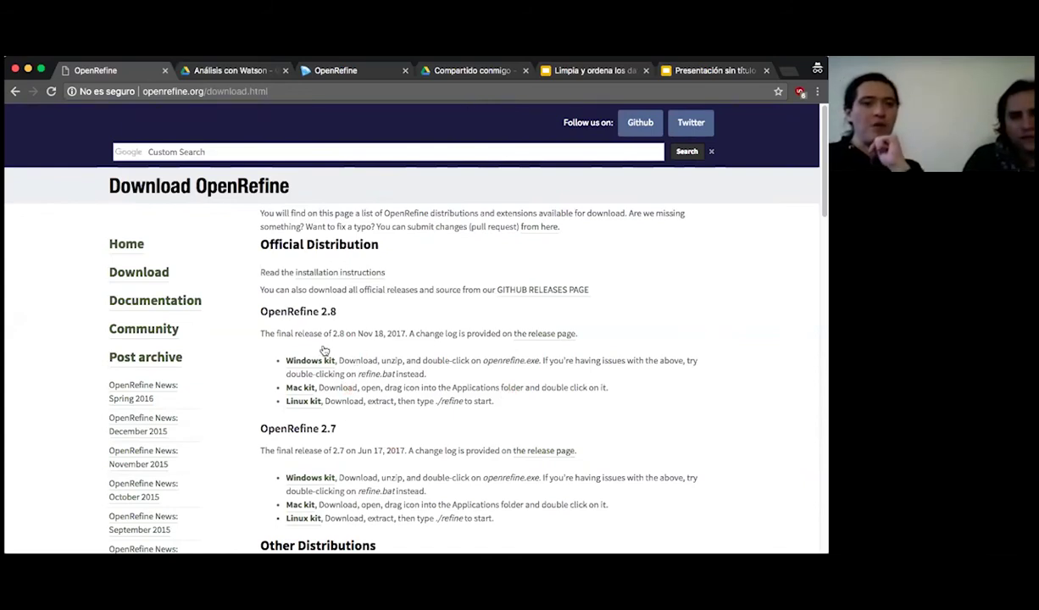
Step: Switch to the local OpenRefine application and examine its create, open and import project pages
left_click(331, 71)
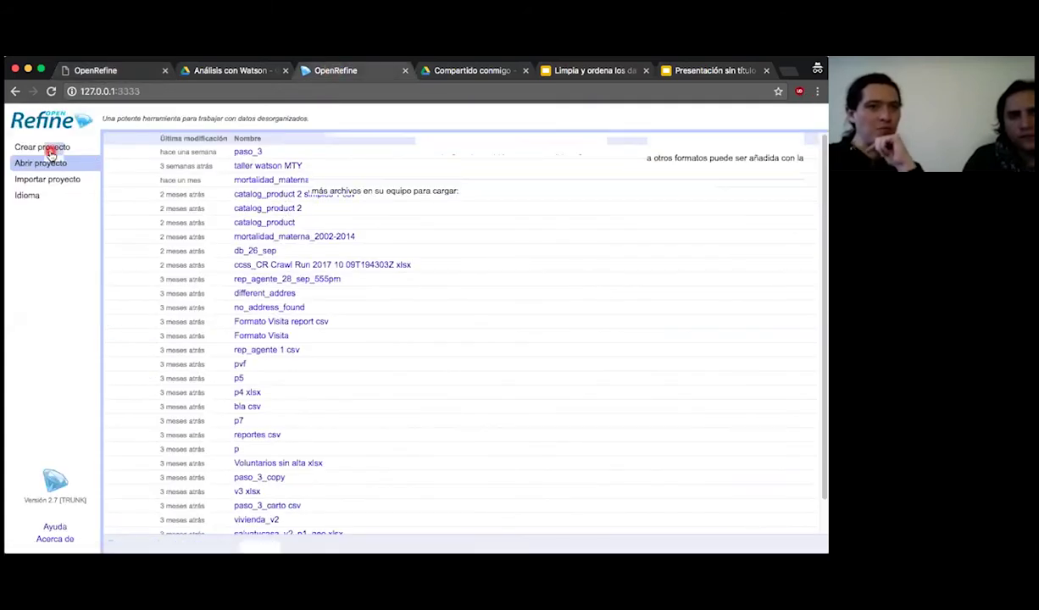
left_click(43, 148)
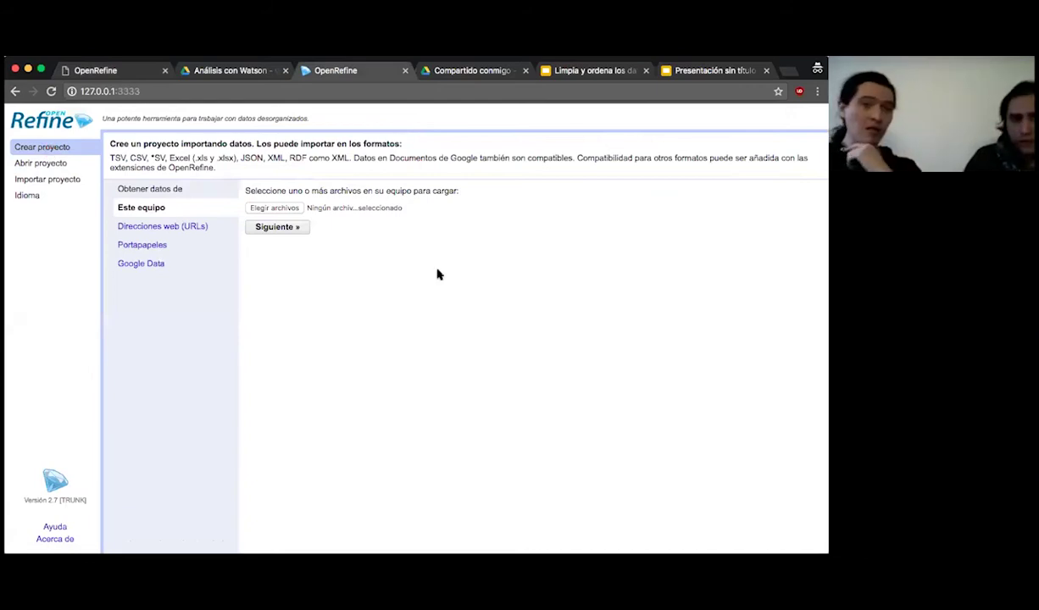
left_click(49, 166)
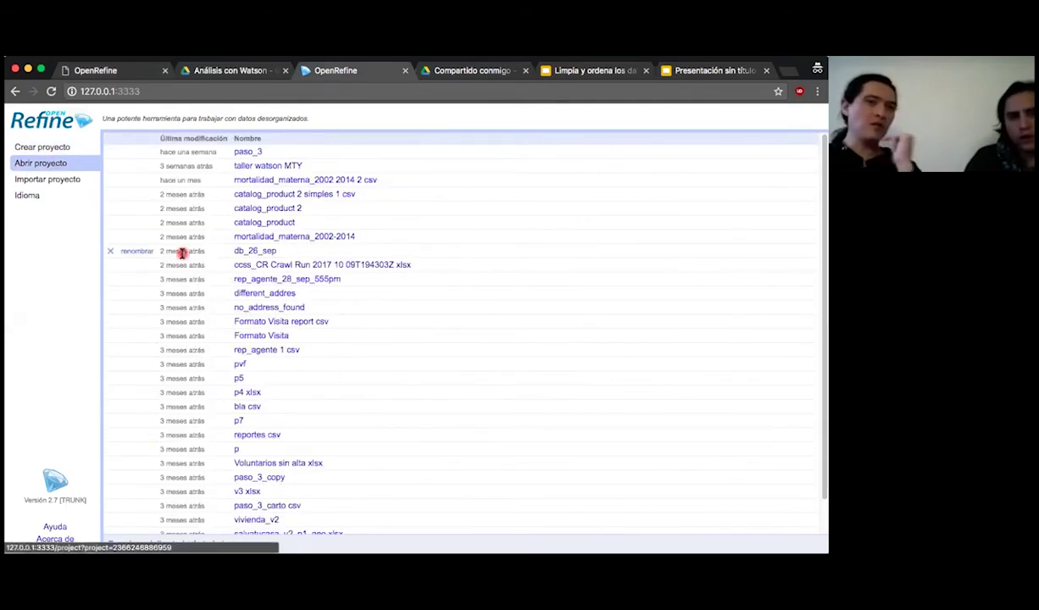
left_click(42, 147)
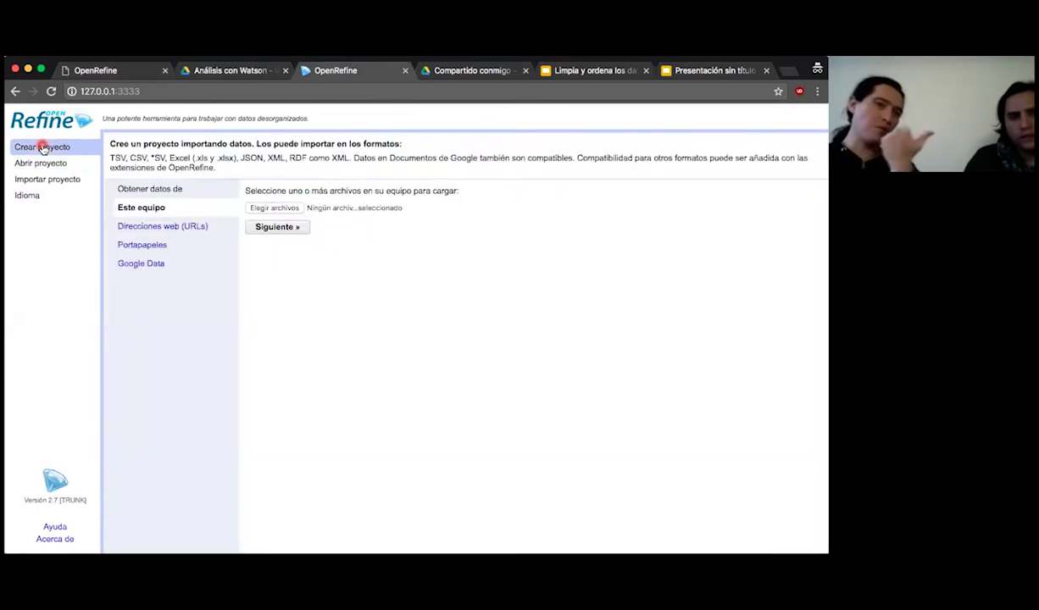
left_click(49, 176)
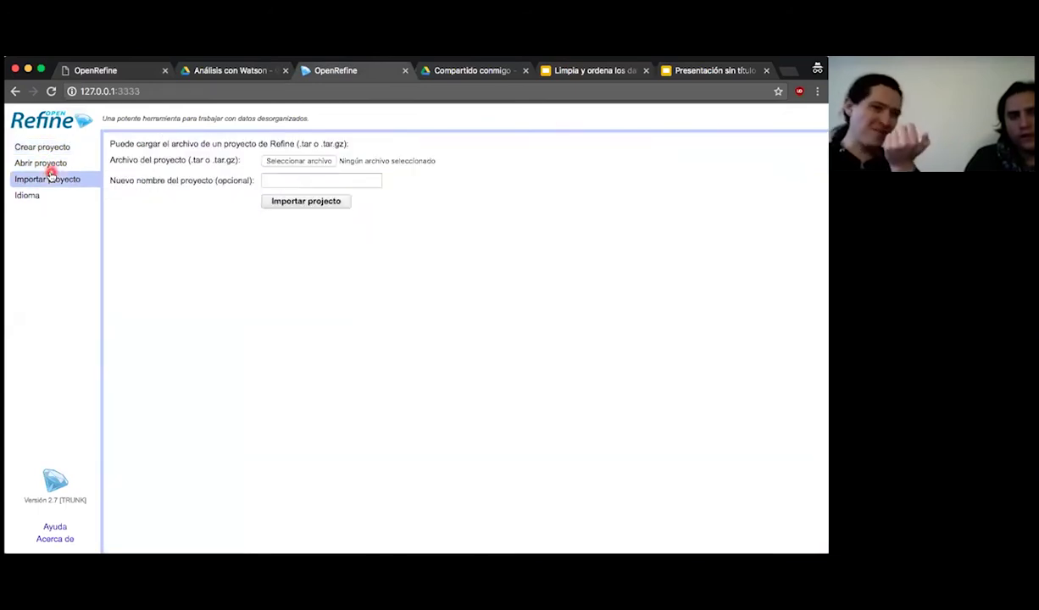
left_click(56, 162)
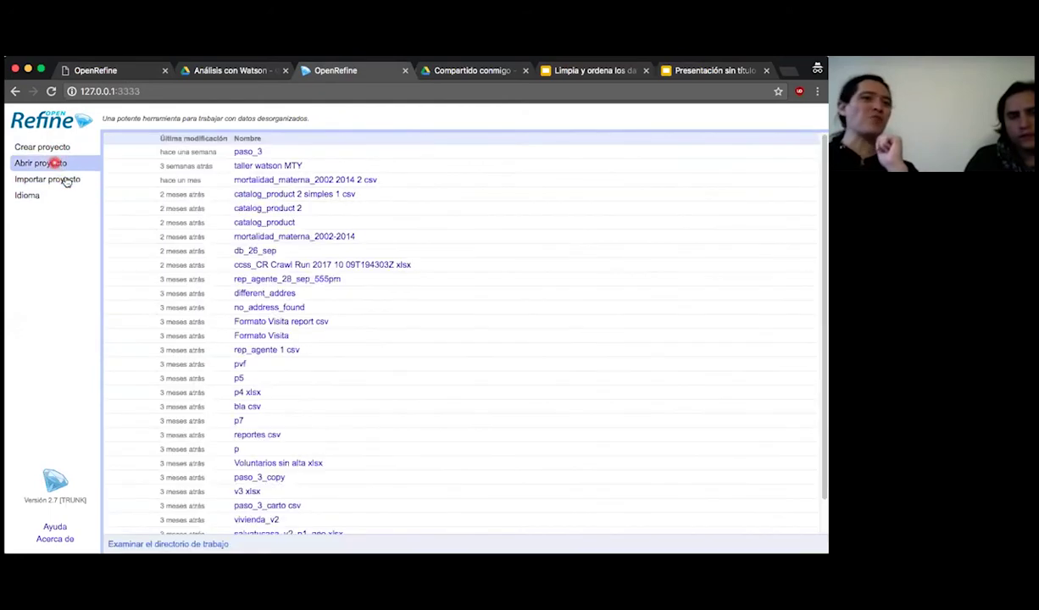
left_click(69, 185)
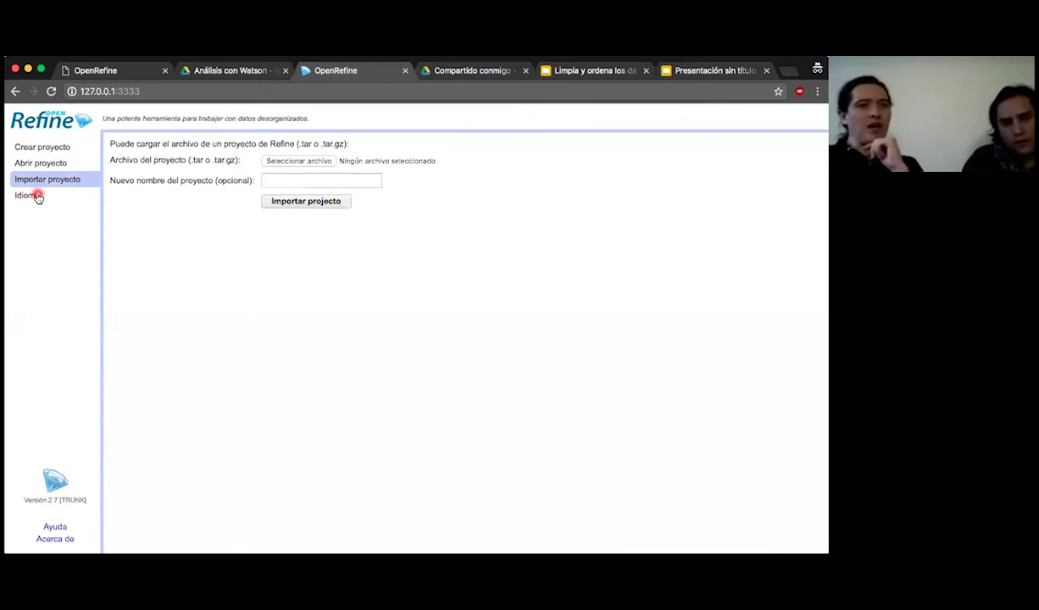
Step: Open OpenRefine's language settings and select Español as the preferred language
left_click(38, 197)
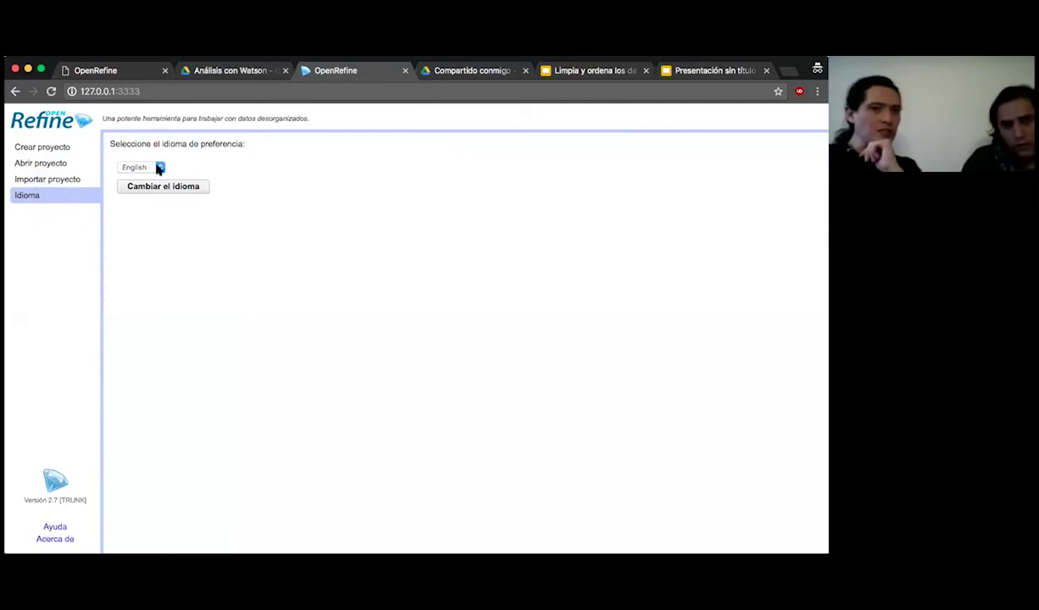
left_click(21, 251)
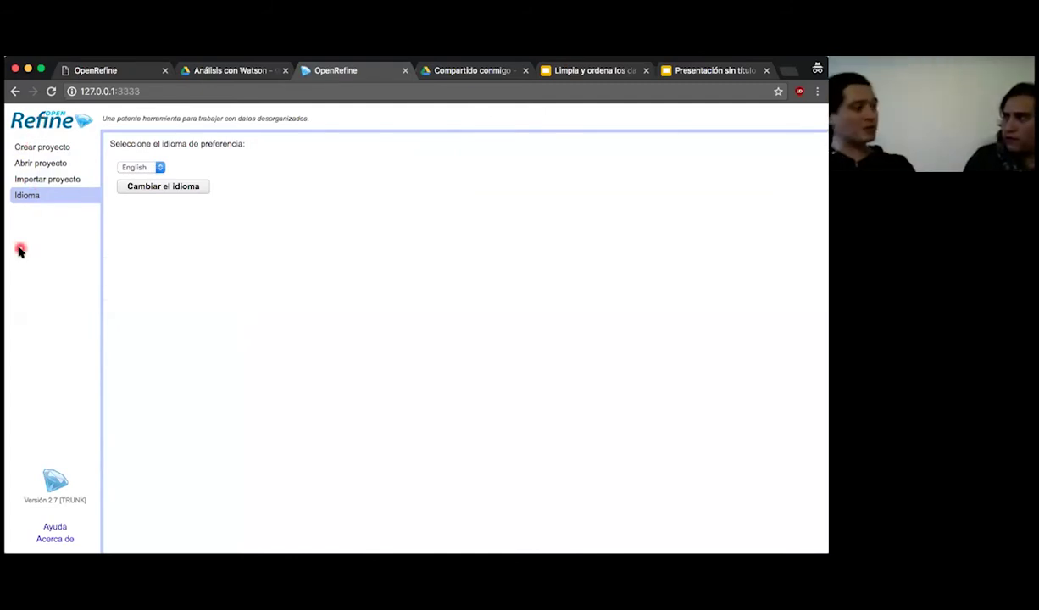
left_click(72, 215)
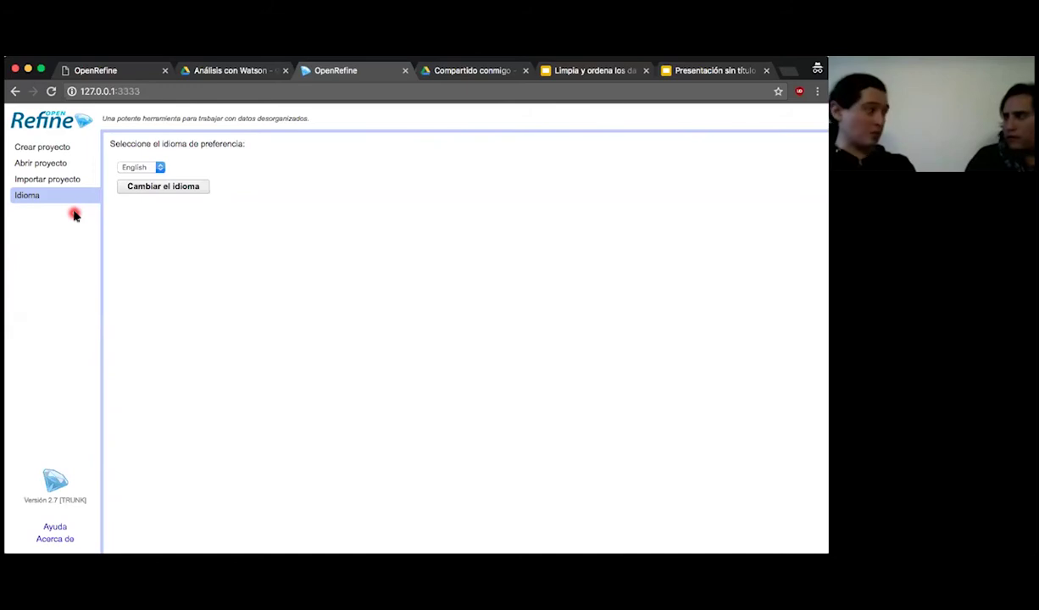
left_click(159, 166)
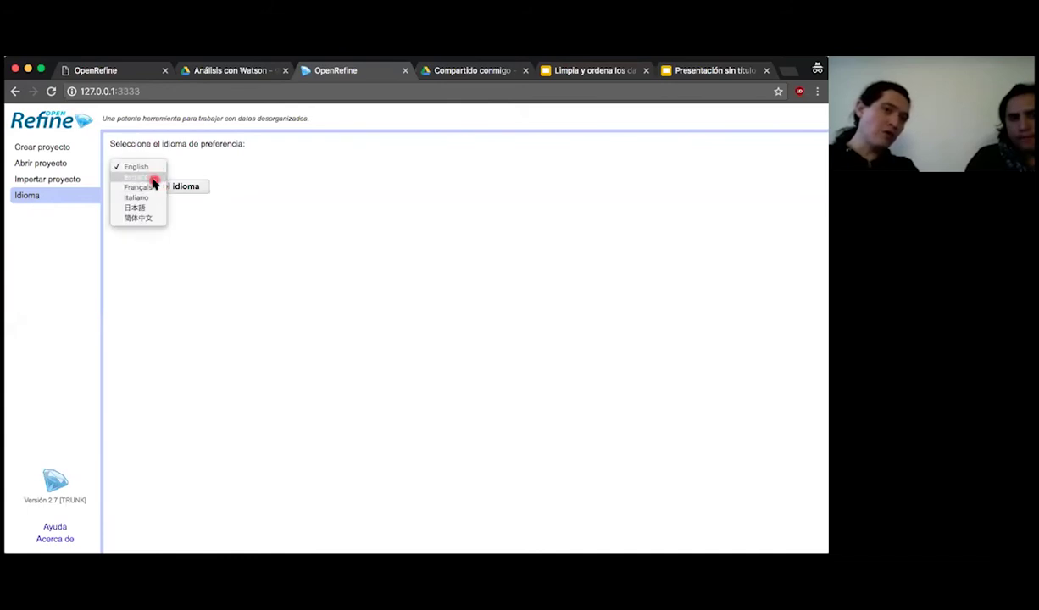
left_click(153, 182)
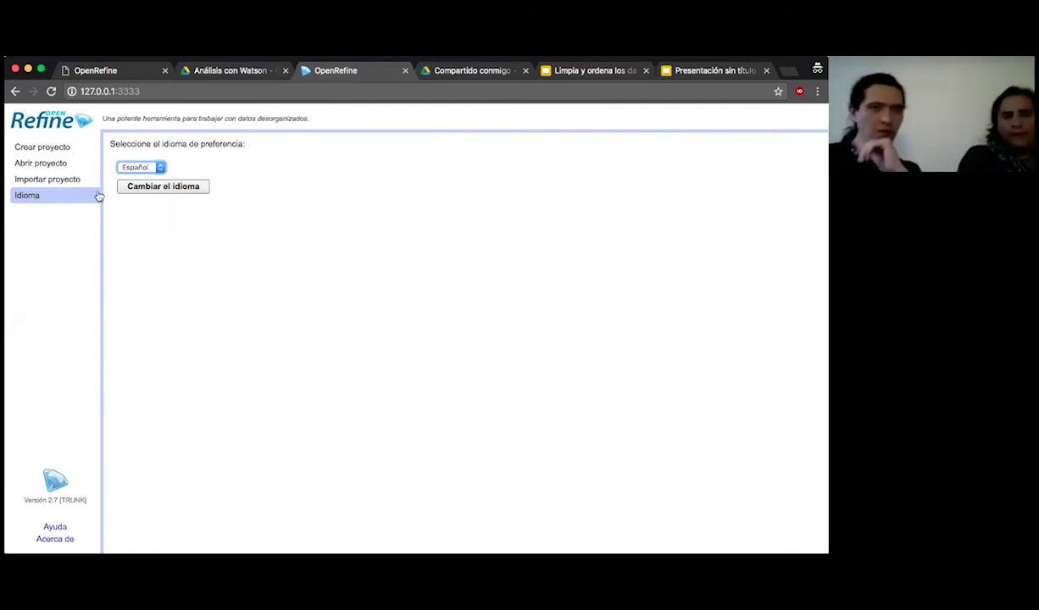
Step: Search Google for "denue" in a new browser tab and open INEGI's Directorio Estadístico Nacional de Unidades Económicas site
left_click(227, 70)
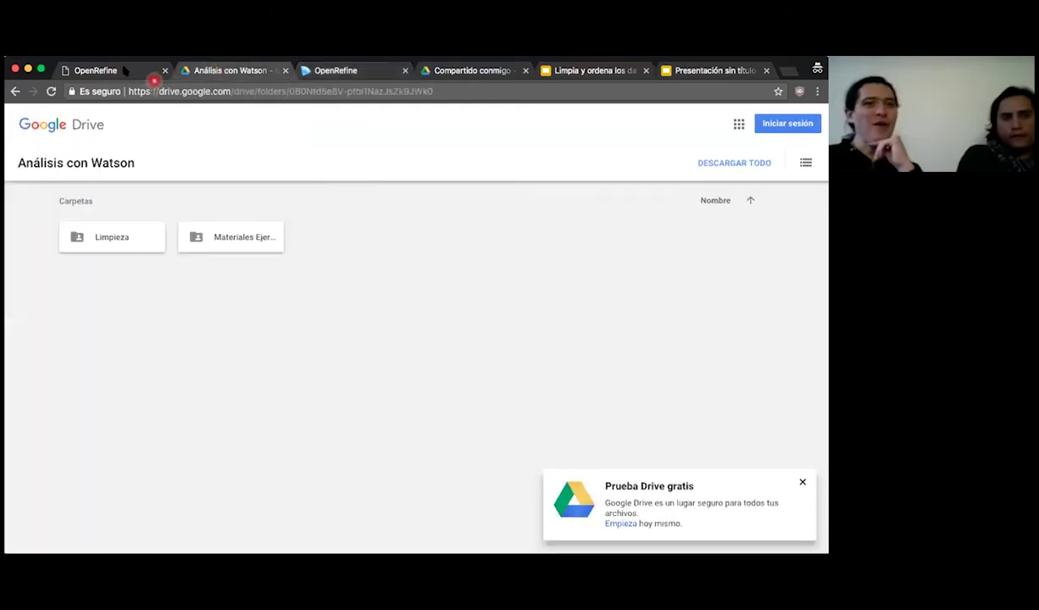
left_click(119, 69)
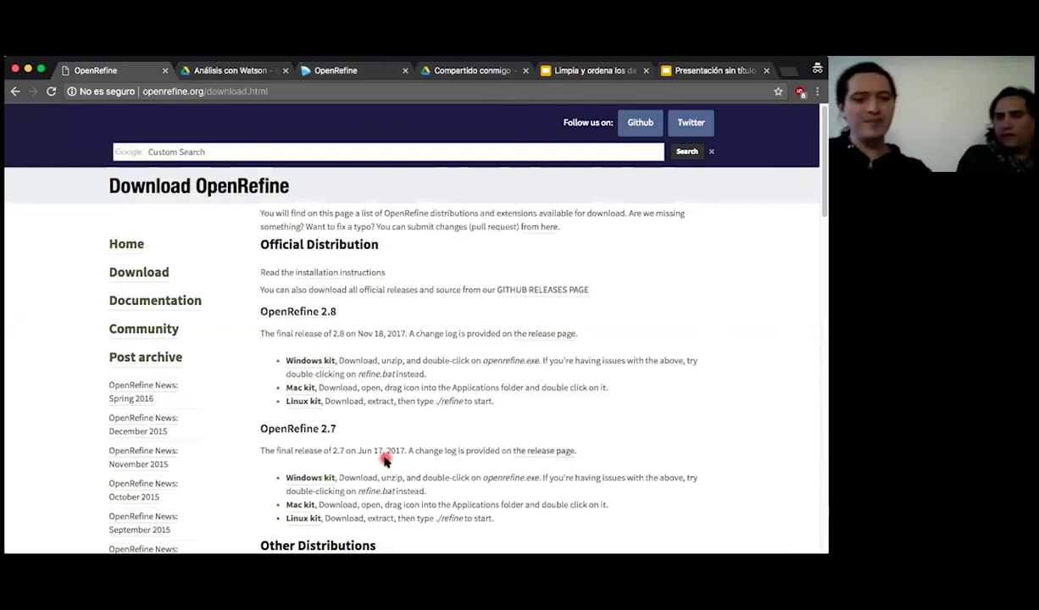
key("ctrl+t")
type("denue")
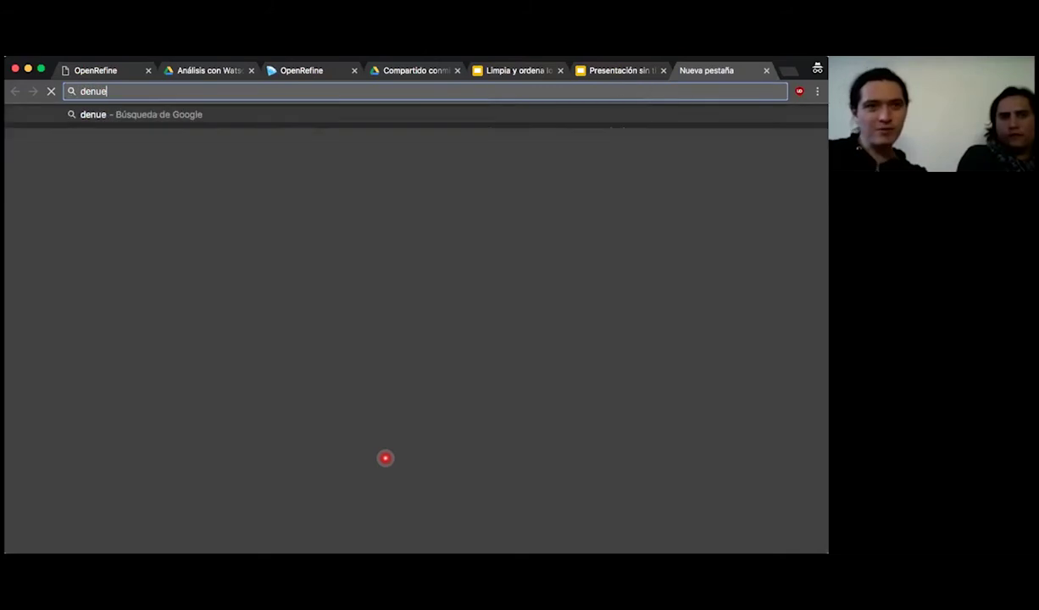
key("Return")
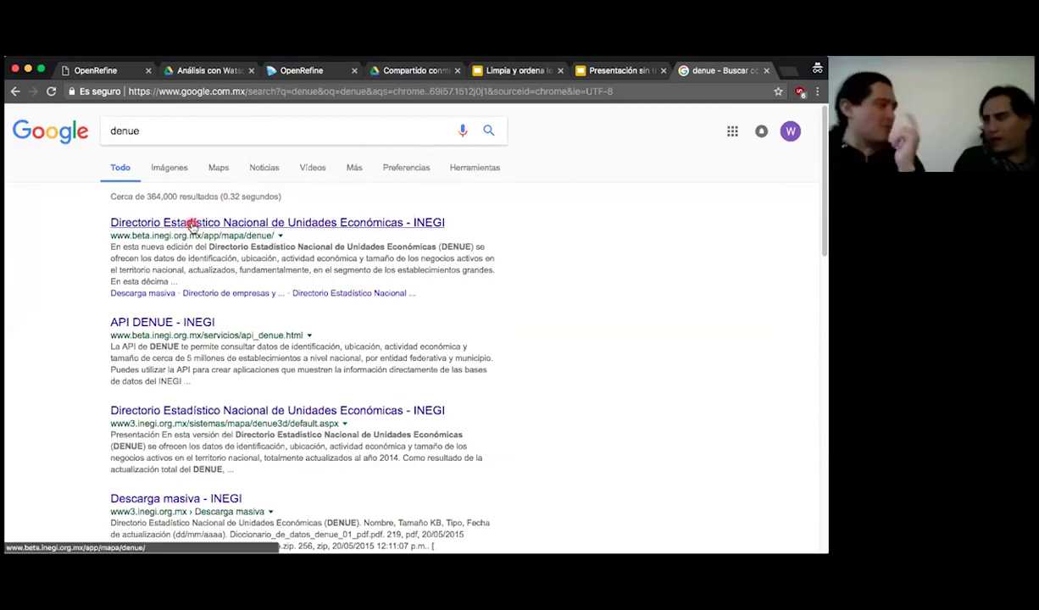
left_click(193, 223)
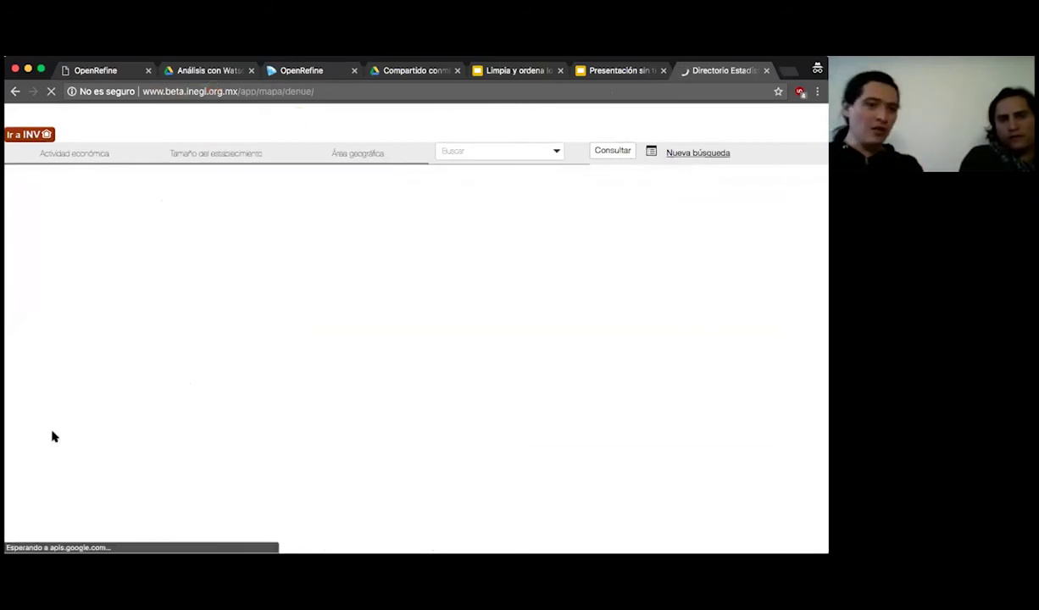
left_click(204, 439)
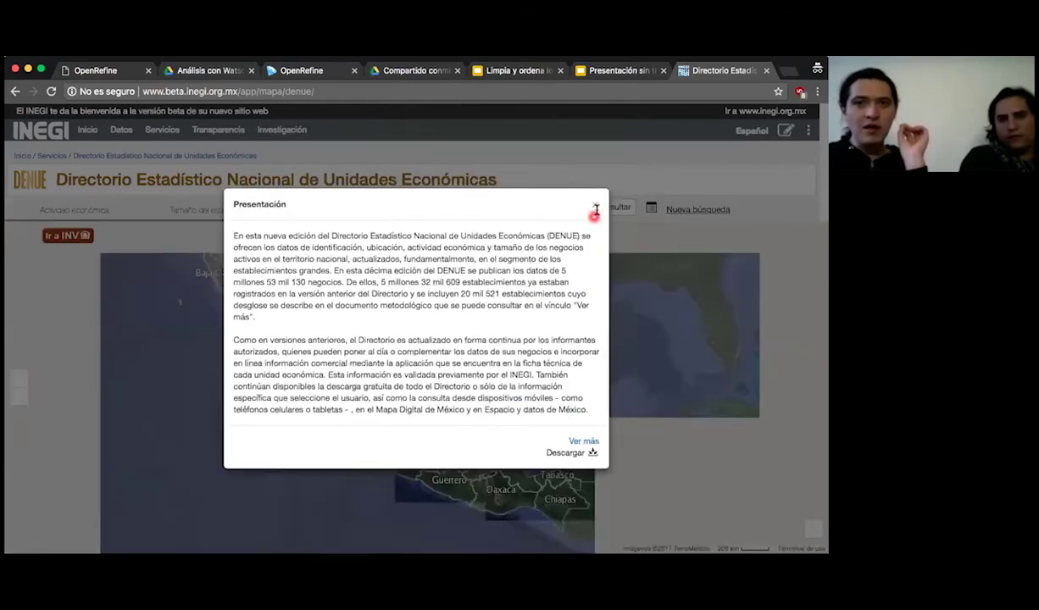
Step: Dismiss the DENUE presentation notice and open the list of economic activity categories
left_click(344, 188)
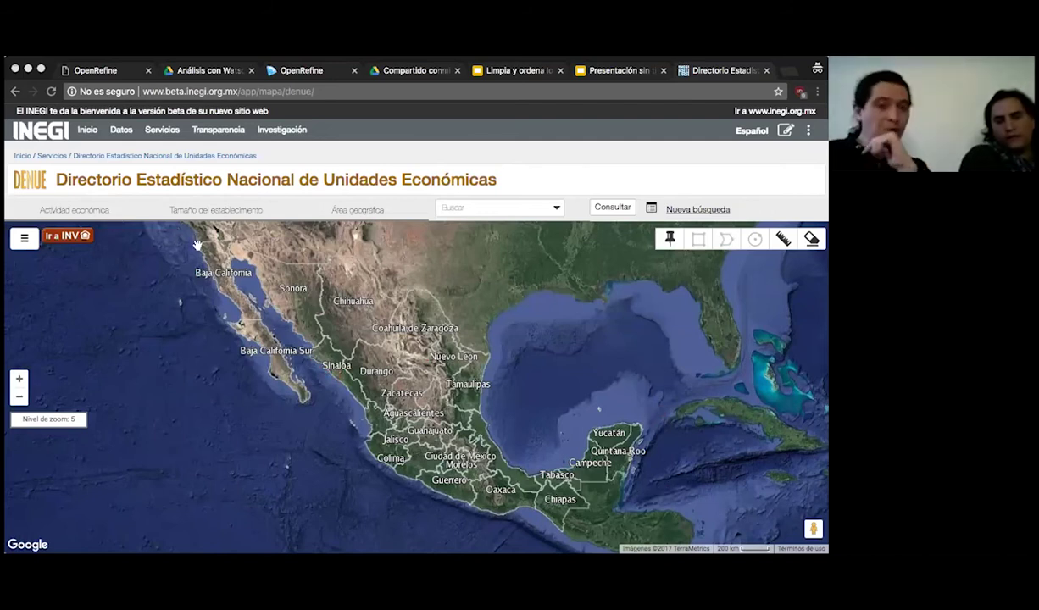
left_click(98, 212)
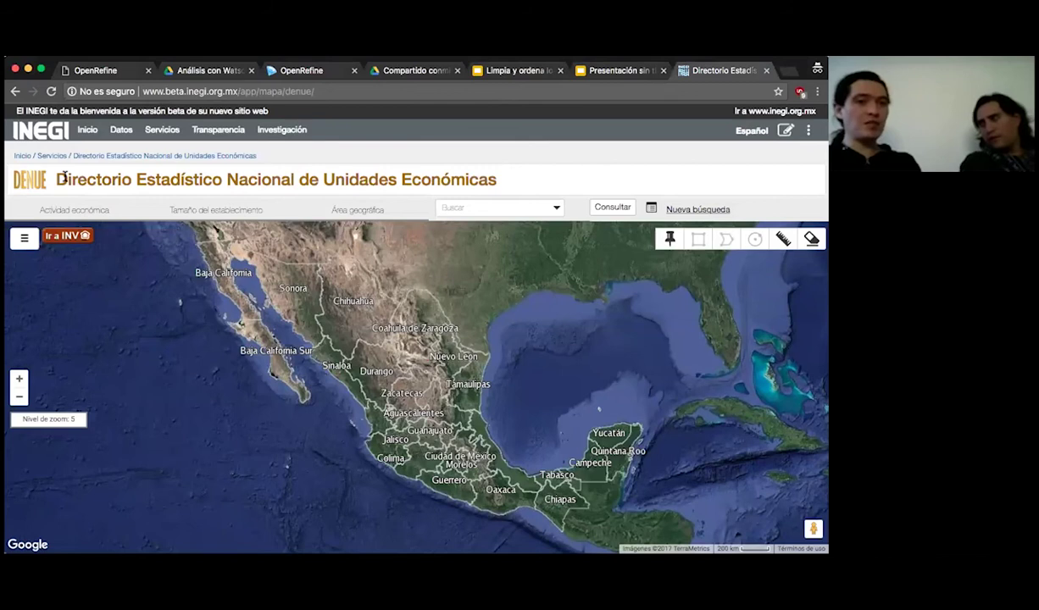
left_click(60, 209)
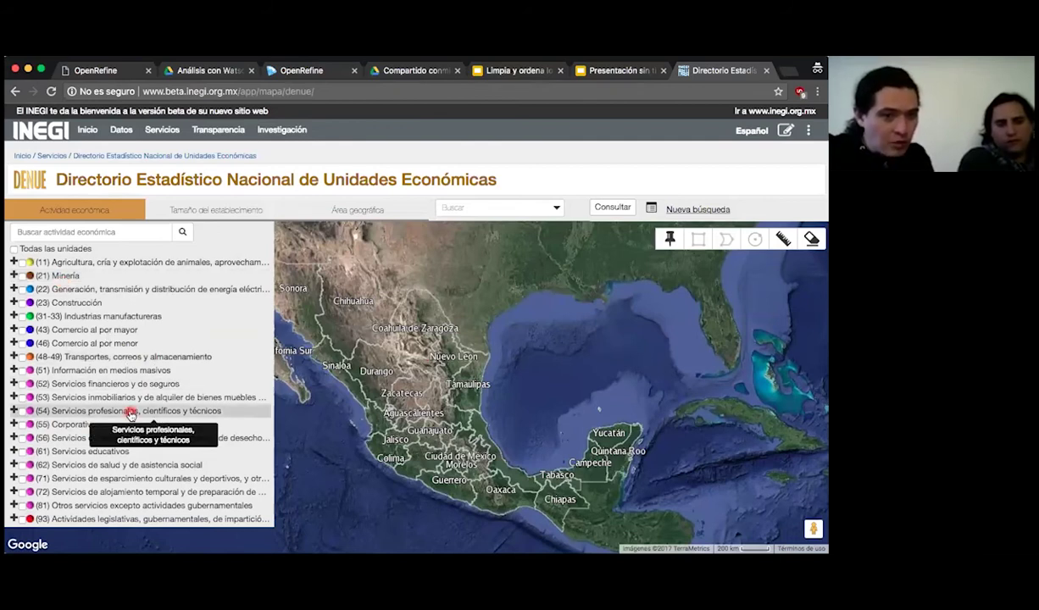
Step: Expand category 62, Servicios de salud y de asistencia social, through Hospitales down to the private and public general hospital classes
left_click(15, 465)
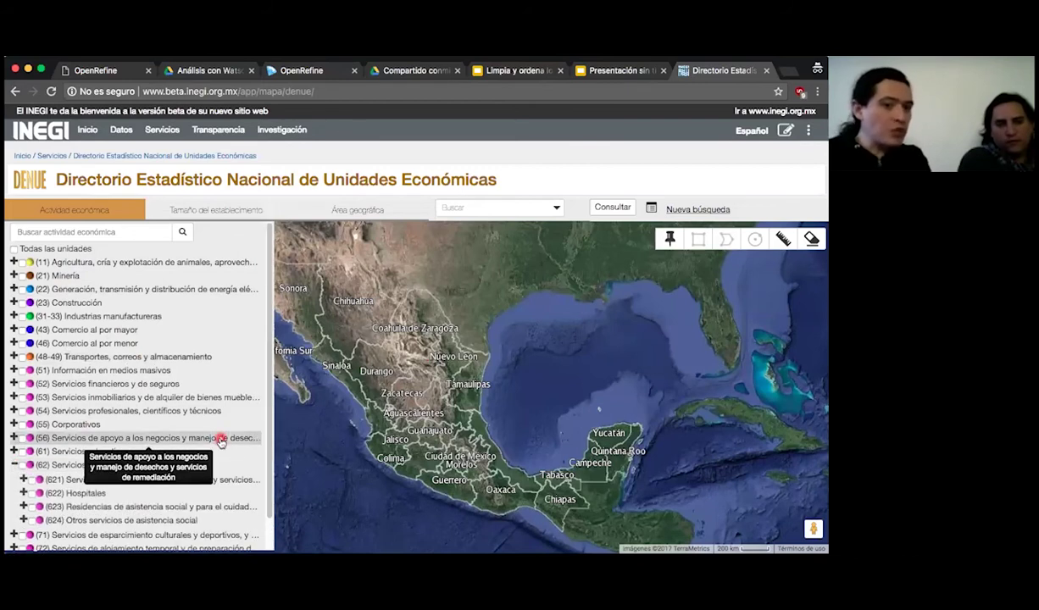
left_click(24, 493)
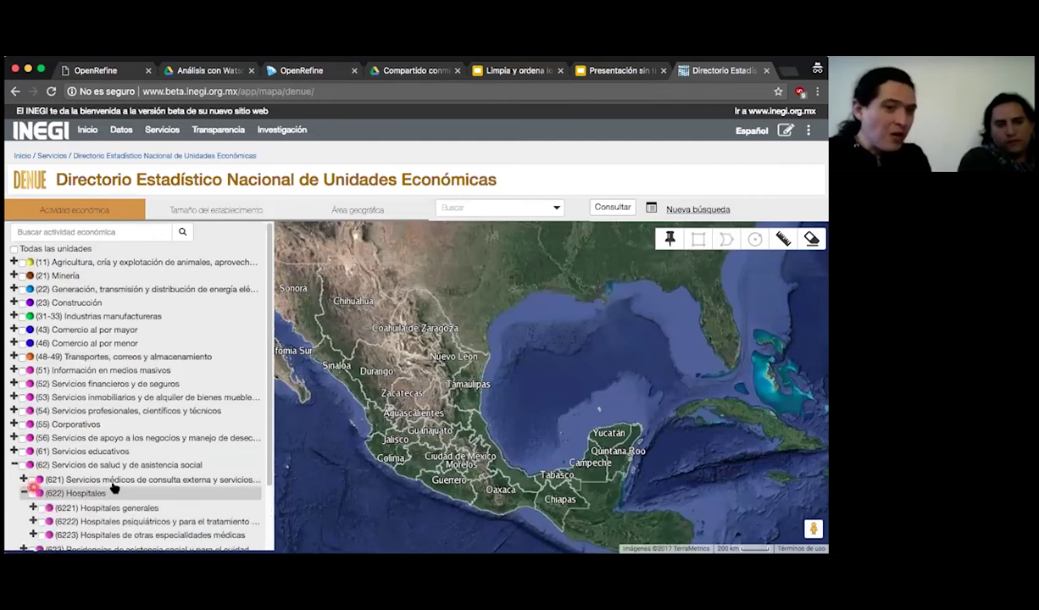
scroll(115, 486, "down", 2)
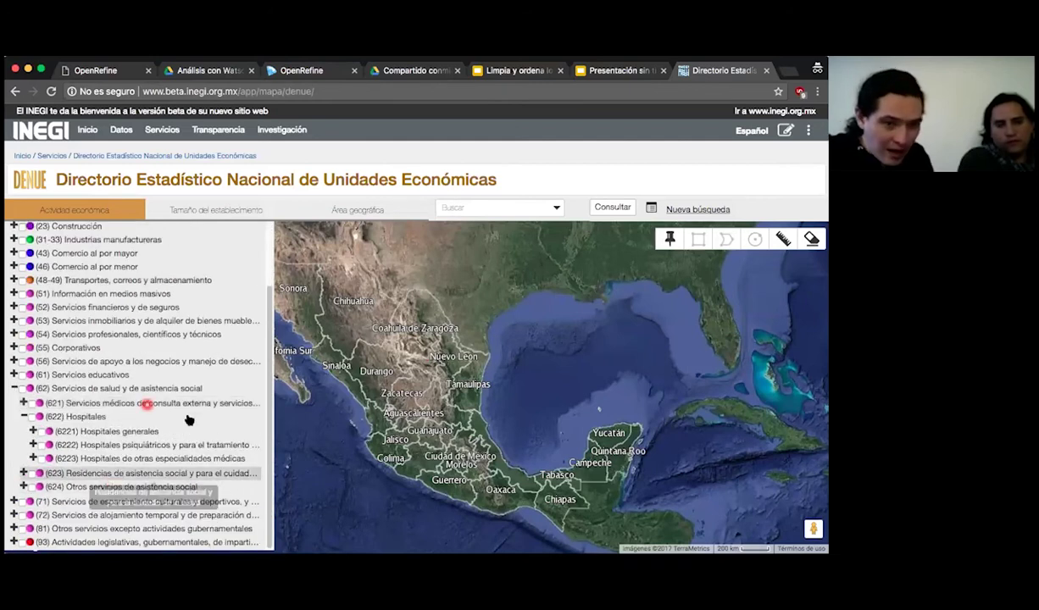
left_click(56, 391)
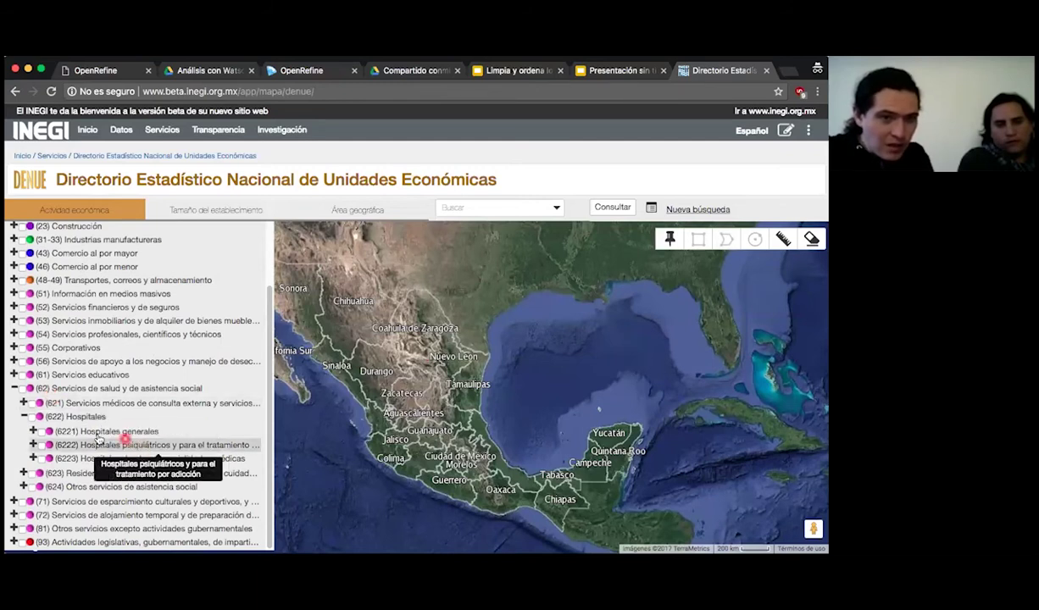
left_click(31, 431)
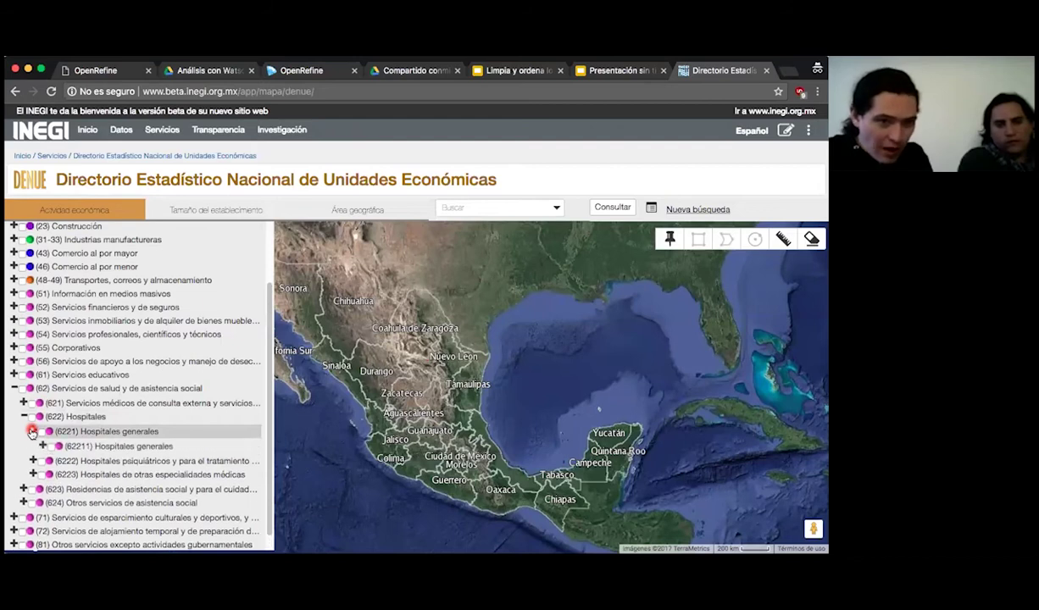
left_click(58, 447)
left_click(43, 446)
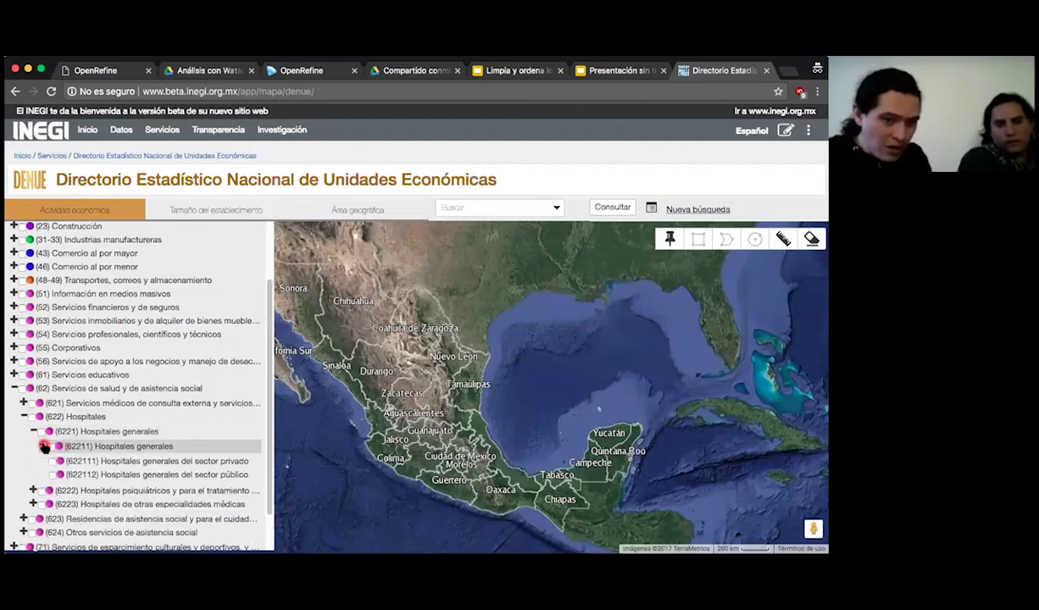
left_click(204, 478)
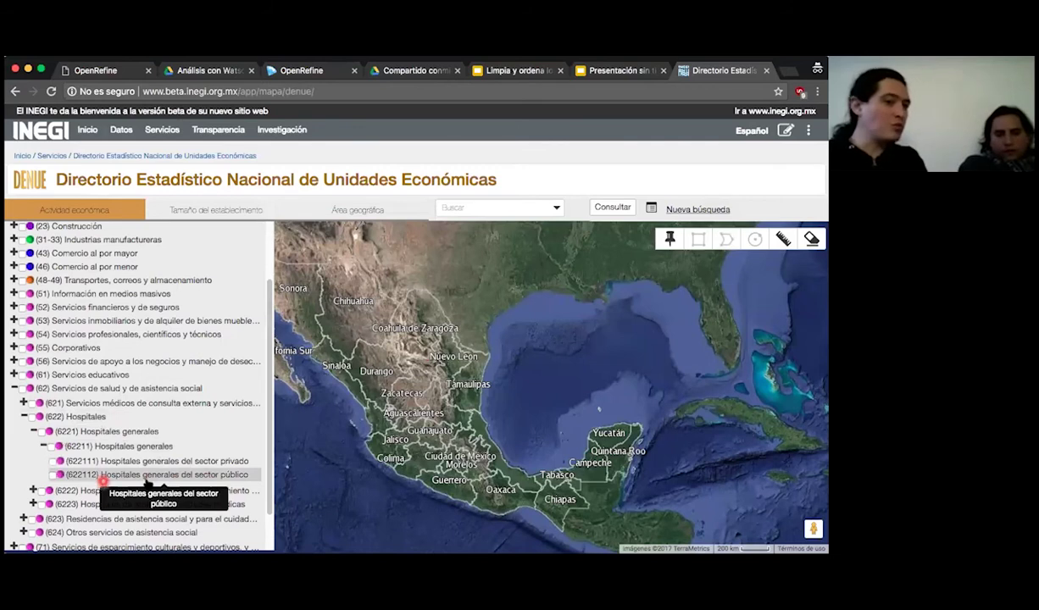
left_click(58, 476)
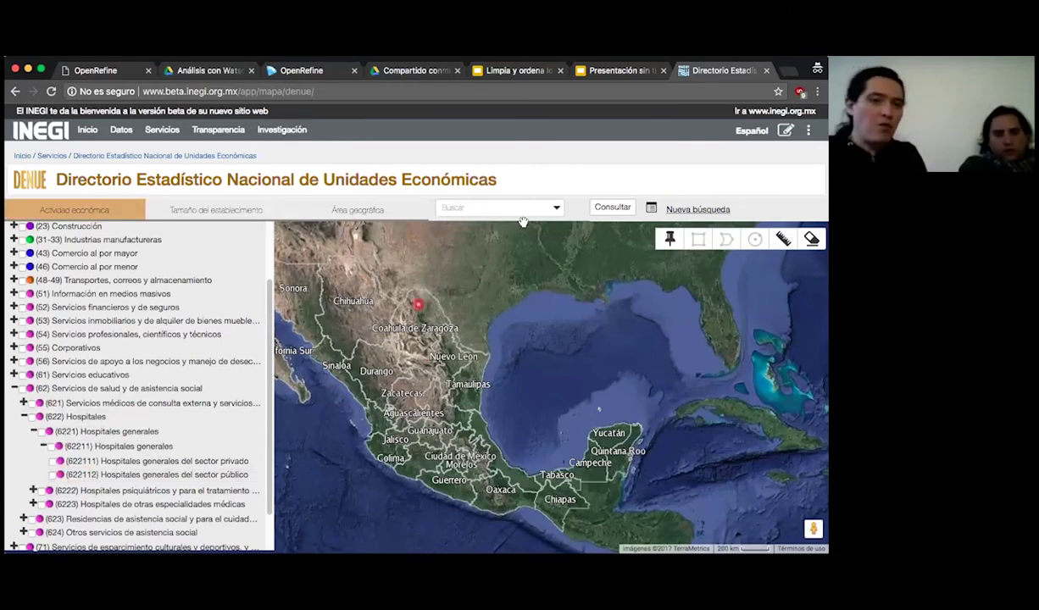
Step: Close the DENUE site and return to the "Pero Phi…" slide with its OpenRefine links after a brief look at OpenRefine
left_click(766, 70)
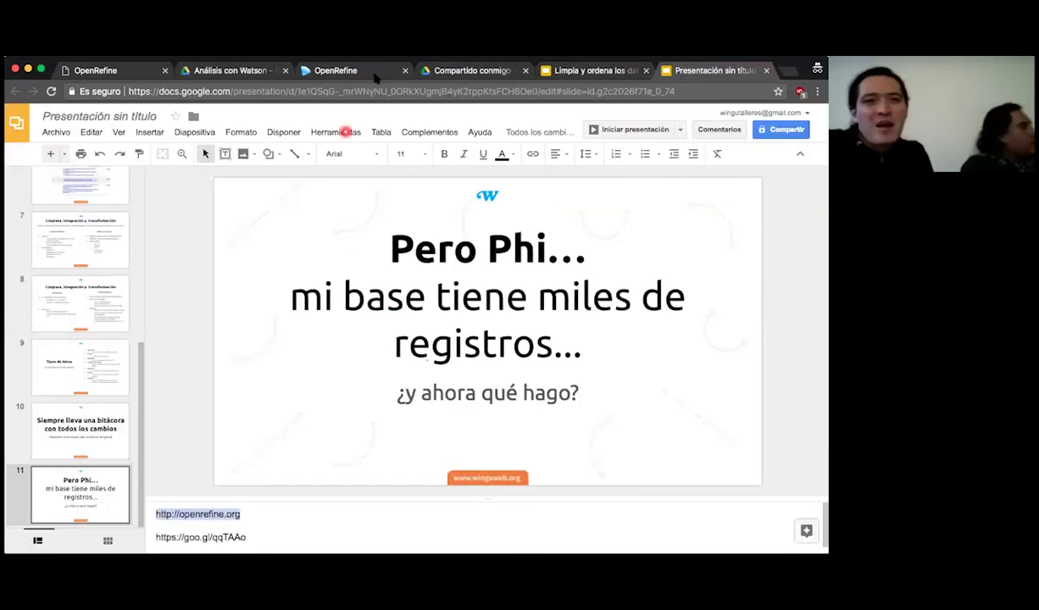
left_click(326, 68)
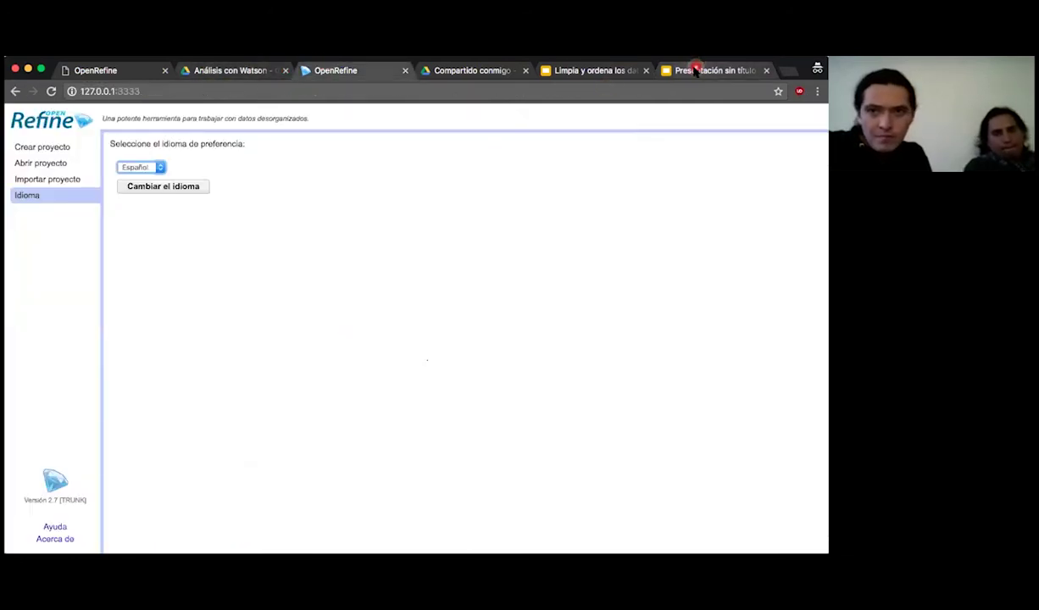
left_click(688, 70)
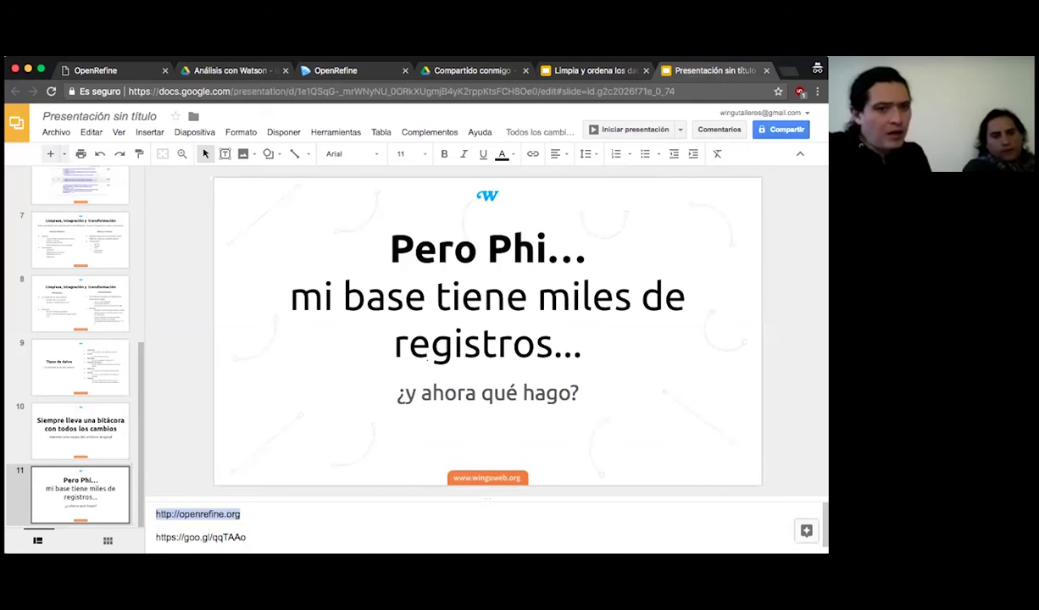
left_click(313, 403)
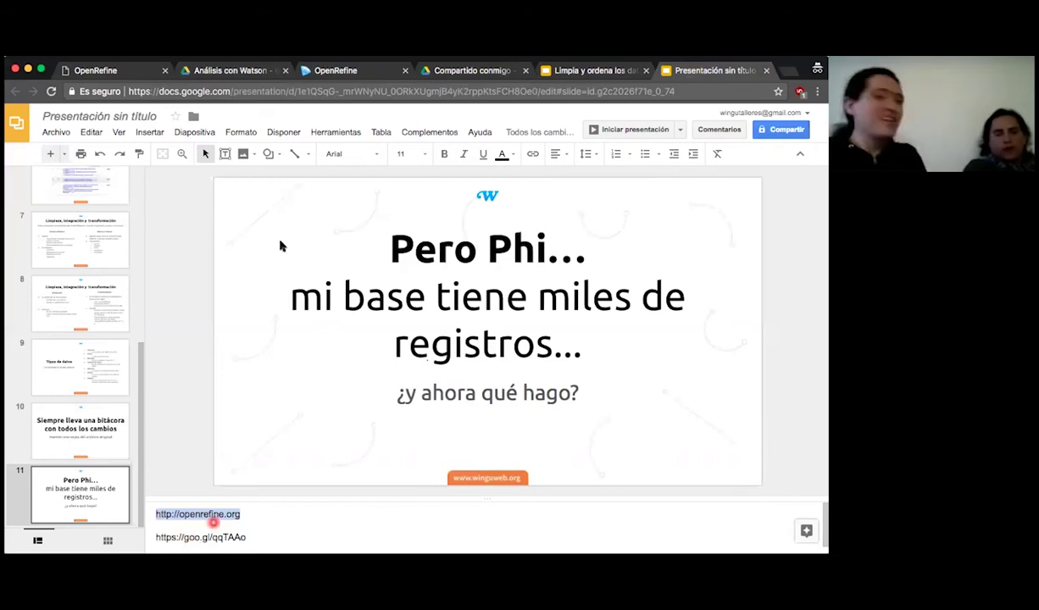
Step: Switch to the Análisis con Watson folder in Google Drive and close the Compartido conmigo page
left_click(438, 72)
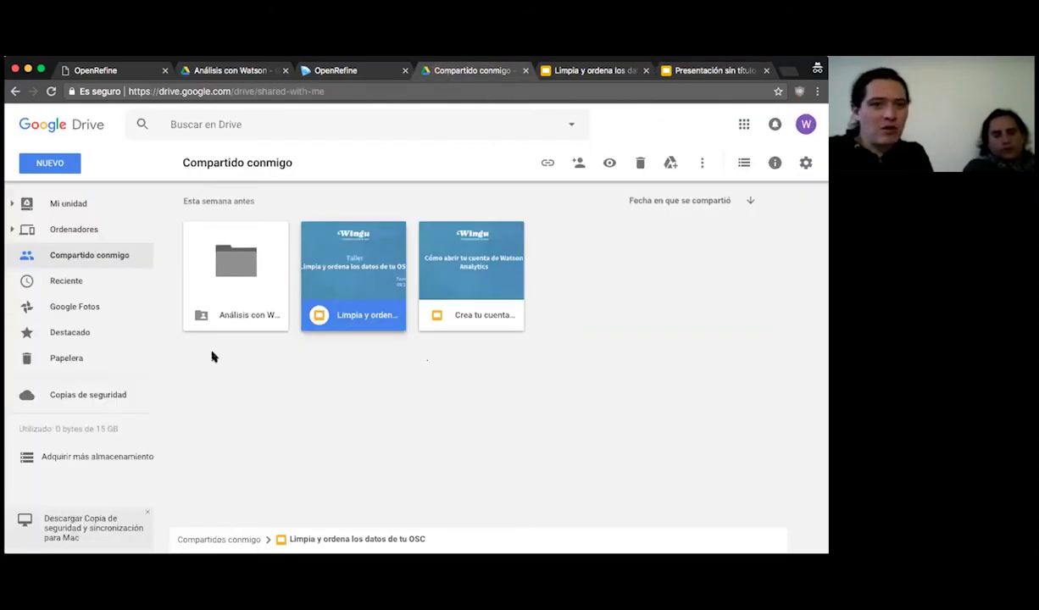
left_click(206, 73)
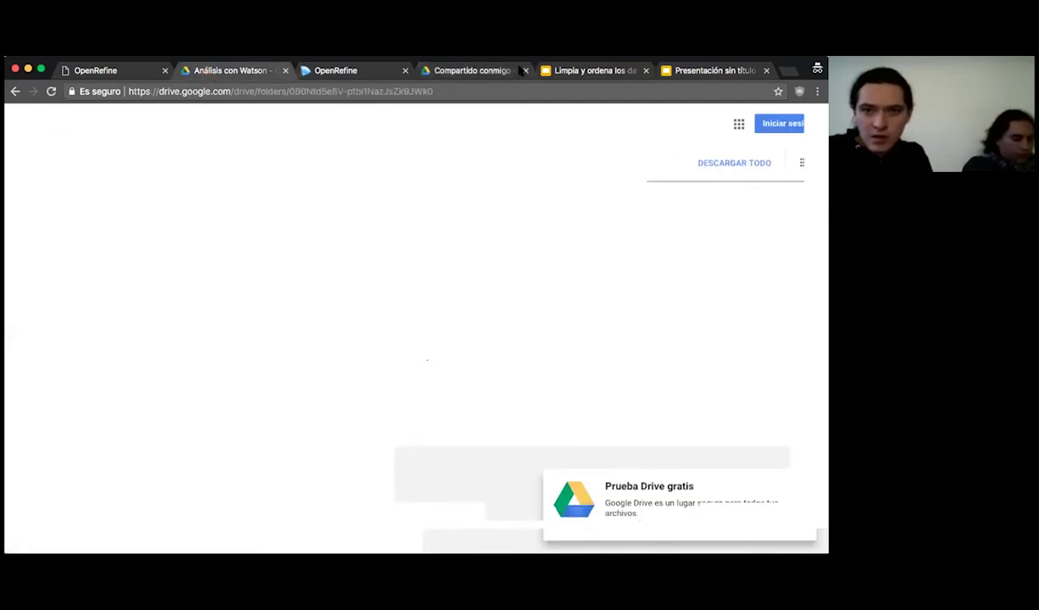
left_click(525, 72)
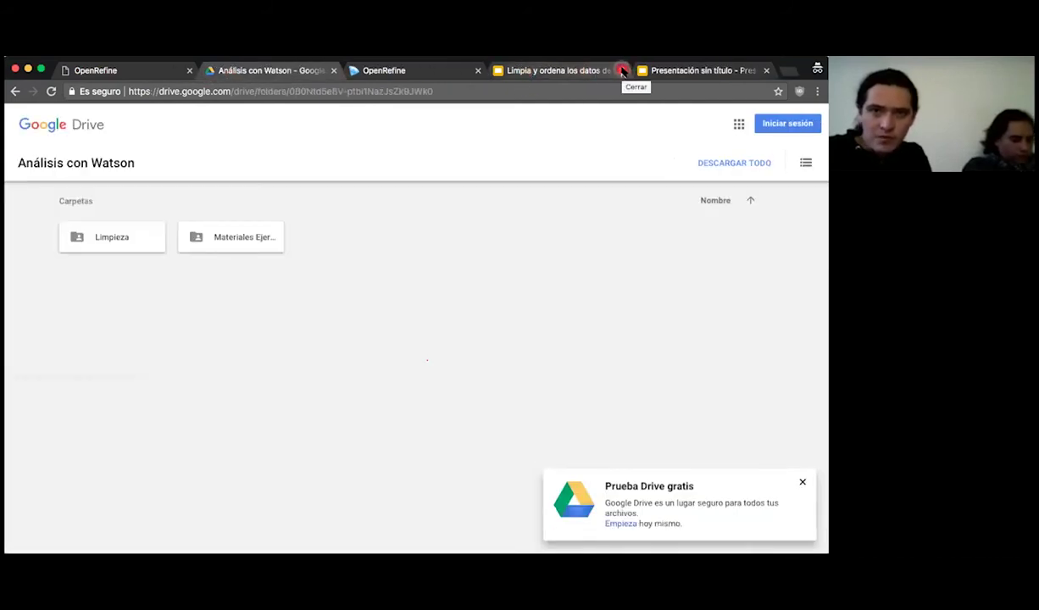
left_click(401, 322)
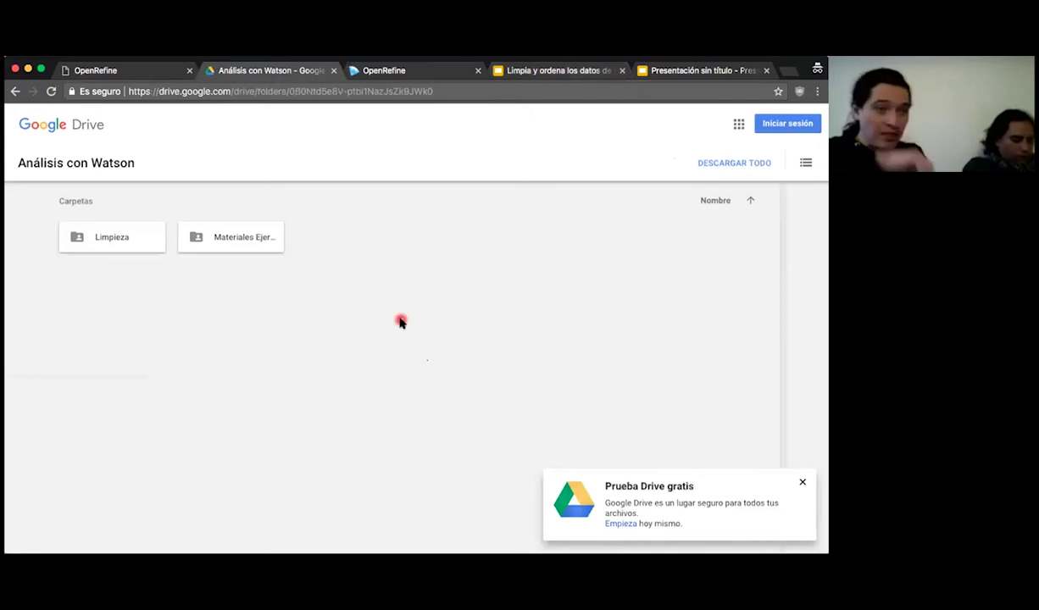
left_click(76, 269)
left_click(144, 276)
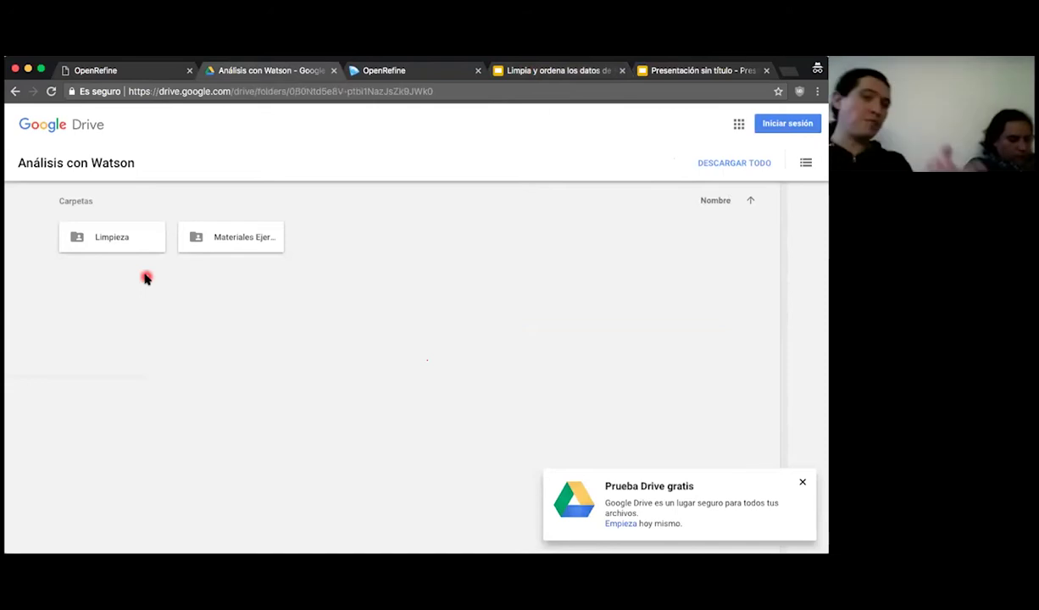
left_click(316, 204)
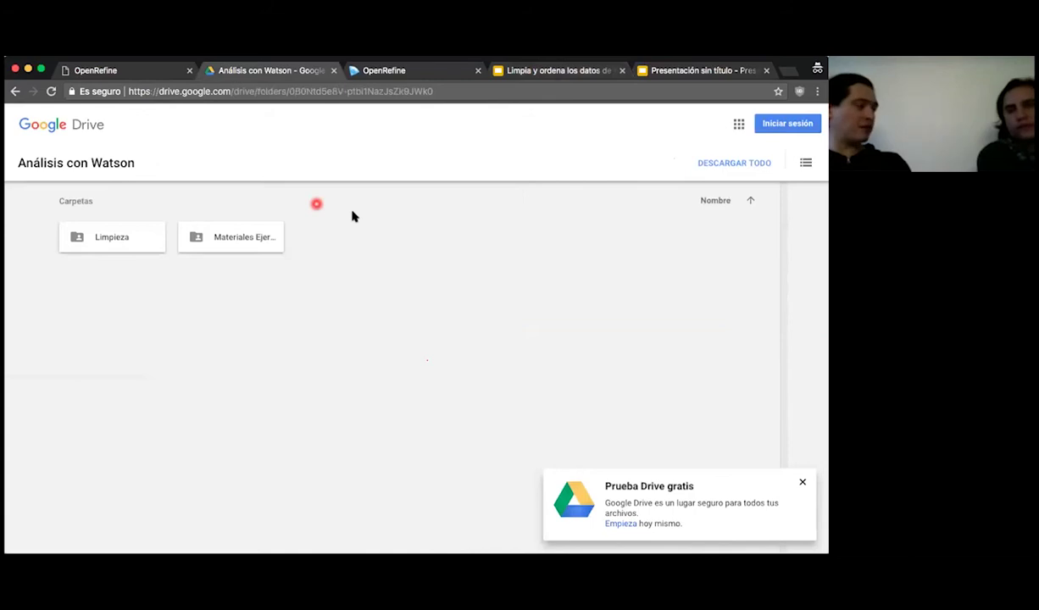
Step: Open the Limpieza folder and download DENUE_CAT_62 as a comma-separated values file
left_click(143, 243)
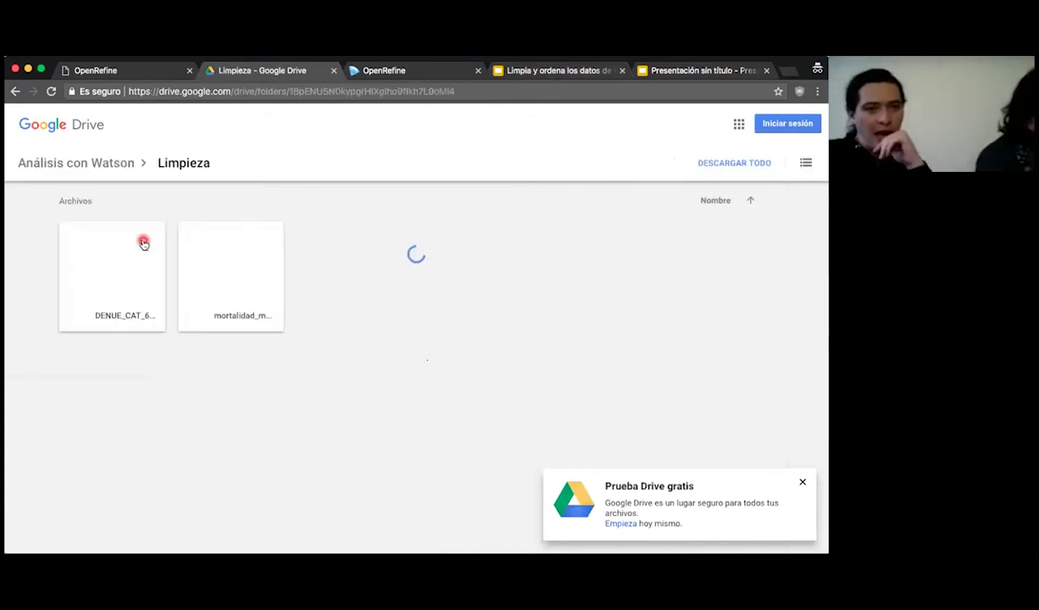
left_click(117, 290)
left_click(74, 233)
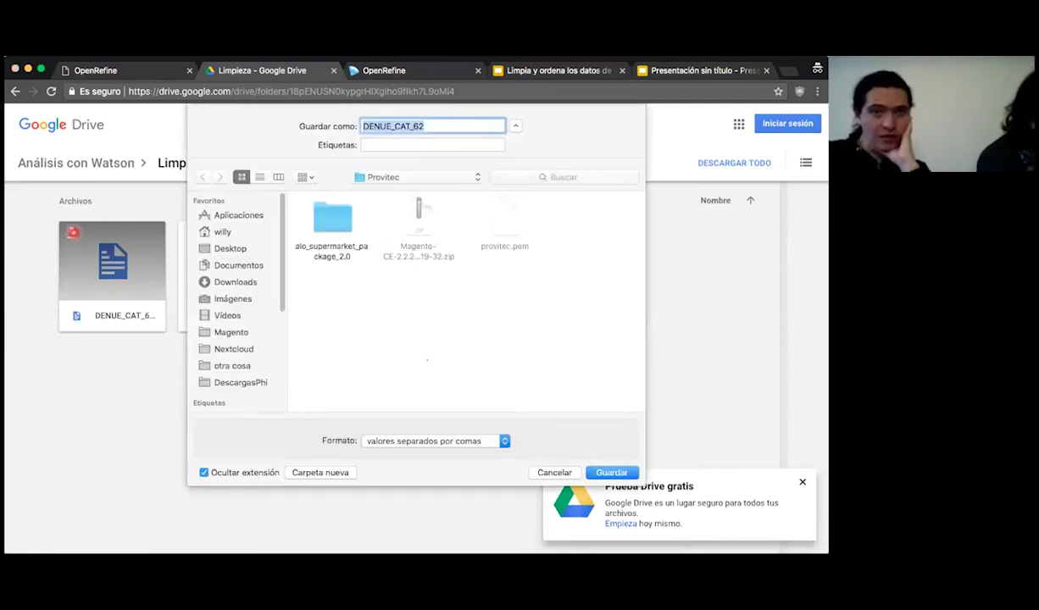
key("Return")
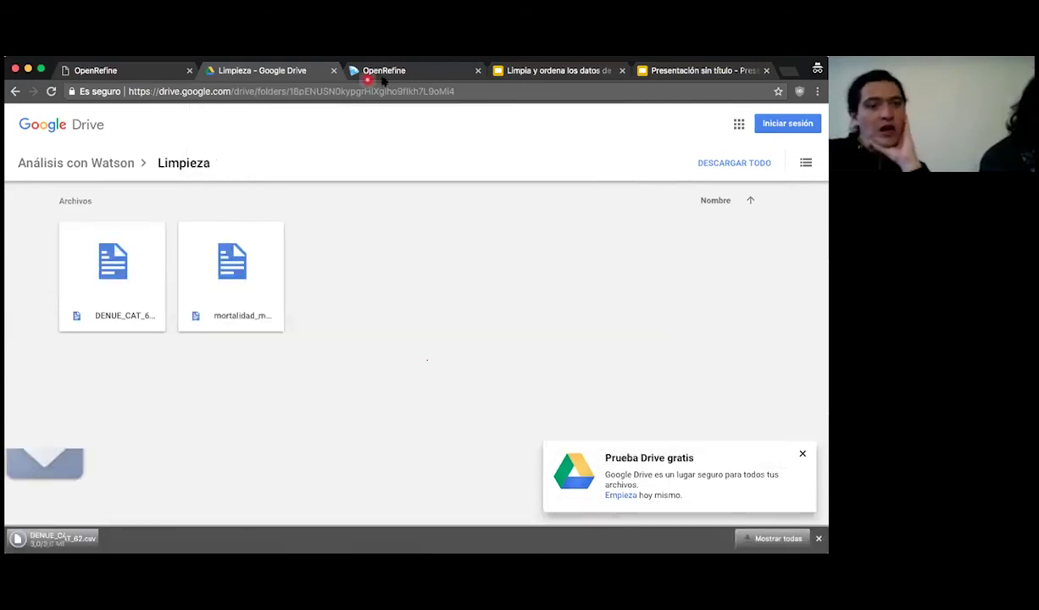
Step: Switch to OpenRefine, choose DENUE_CAT_62.csv from this computer for a new project and load its import preview
left_click(386, 73)
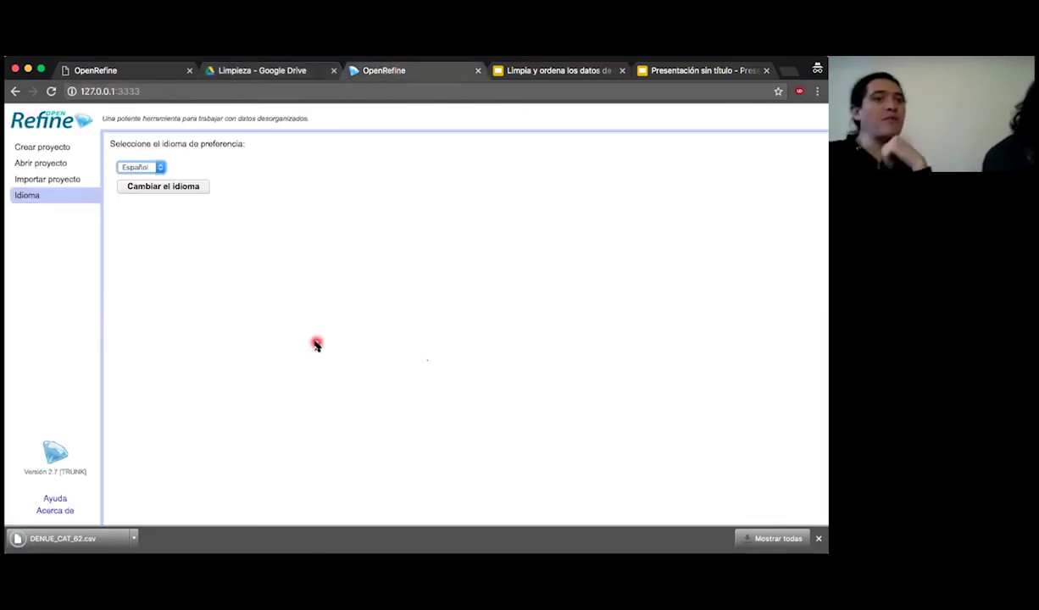
left_click(52, 150)
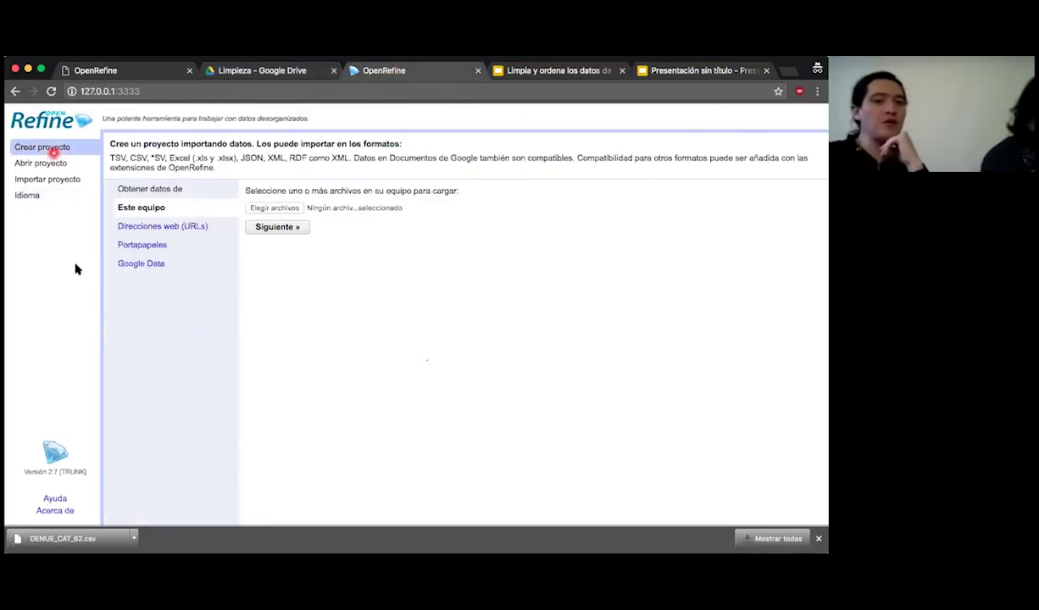
left_click_drag(49, 537, 297, 211)
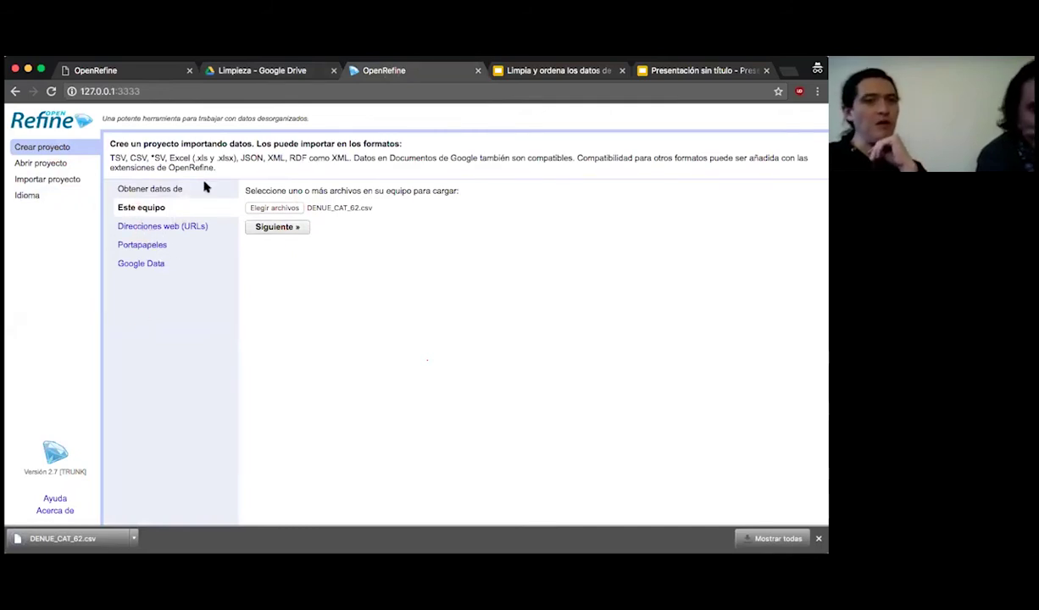
left_click(292, 227)
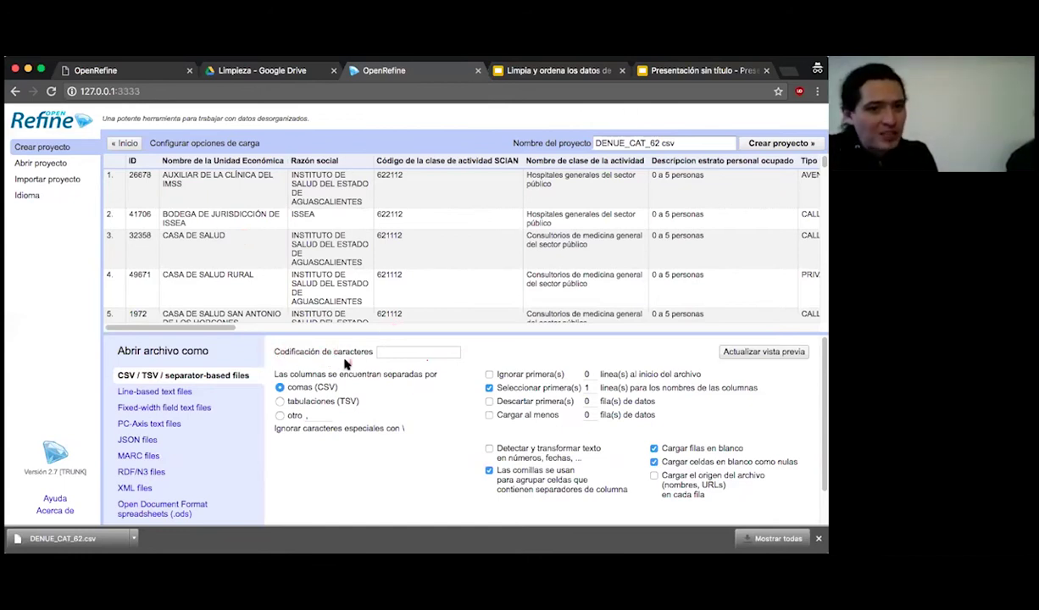
Step: Set the character encoding of the imported file to UTF-8
left_click(404, 356)
left_click(405, 355)
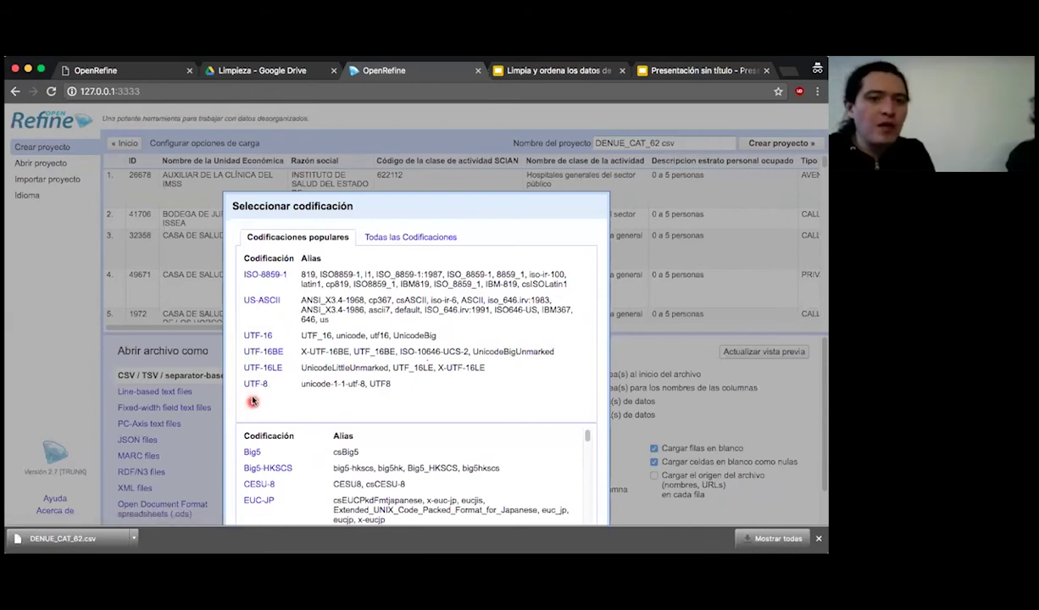
scroll(422, 387, "down", 1)
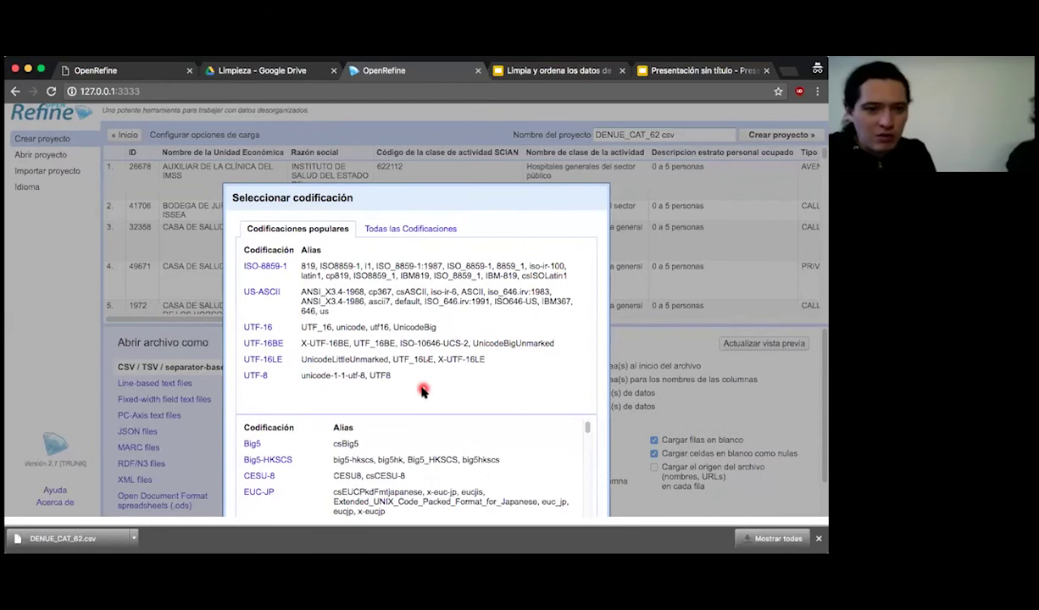
scroll(422, 391, "up", 1)
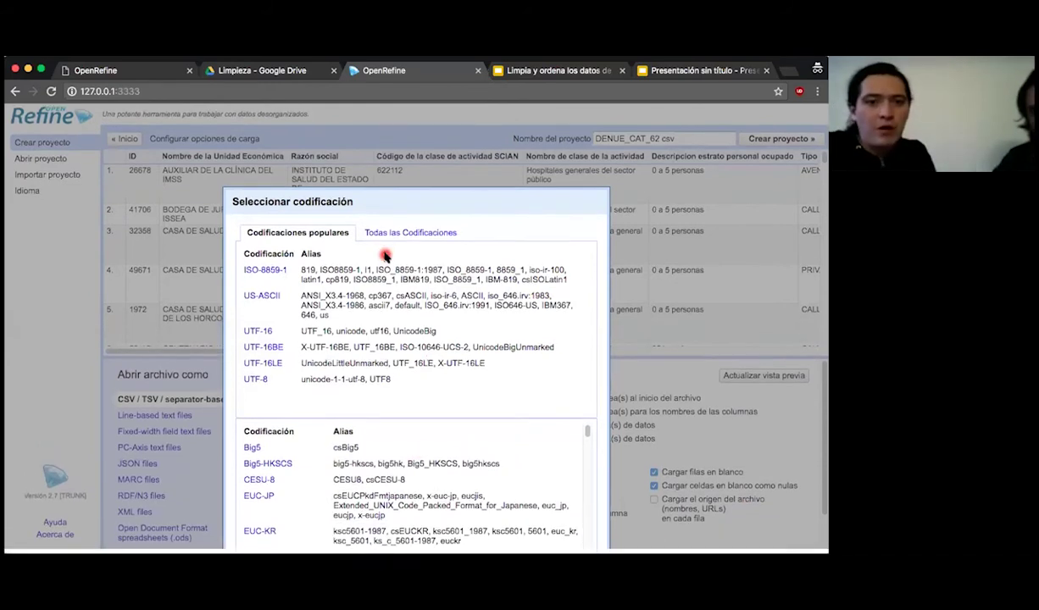
left_click(256, 385)
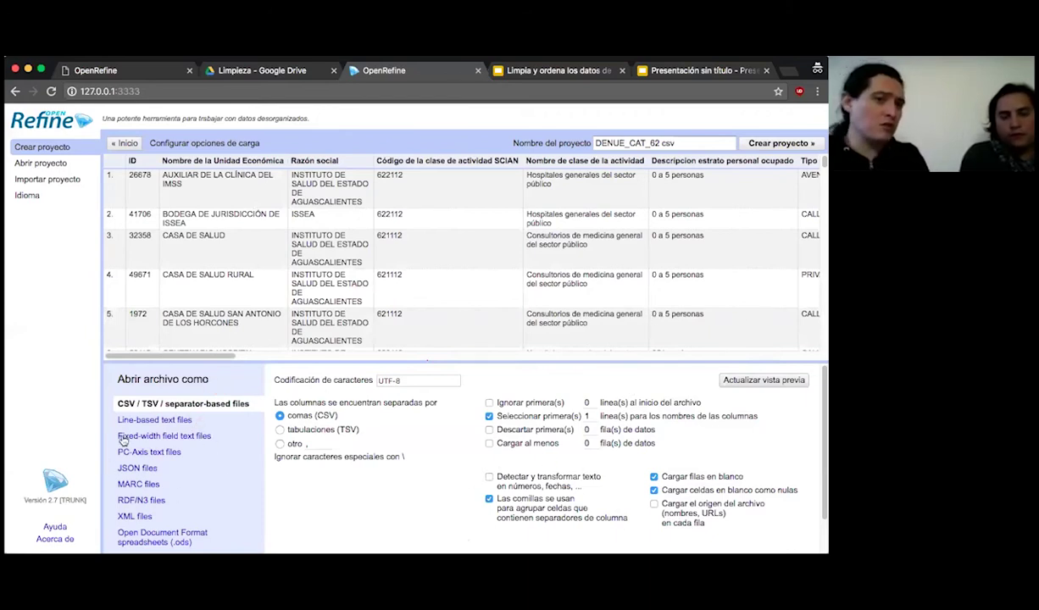
Step: Name the new project "WinguIBM Capsula" and create it from the configured CSV import
left_click(498, 384)
left_click(623, 445)
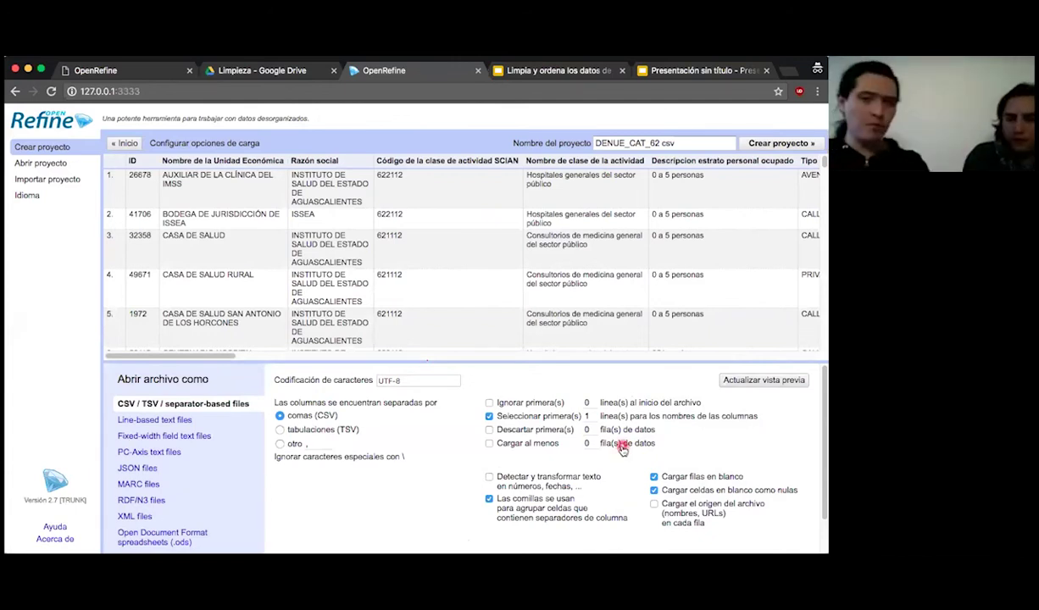
left_click(740, 212)
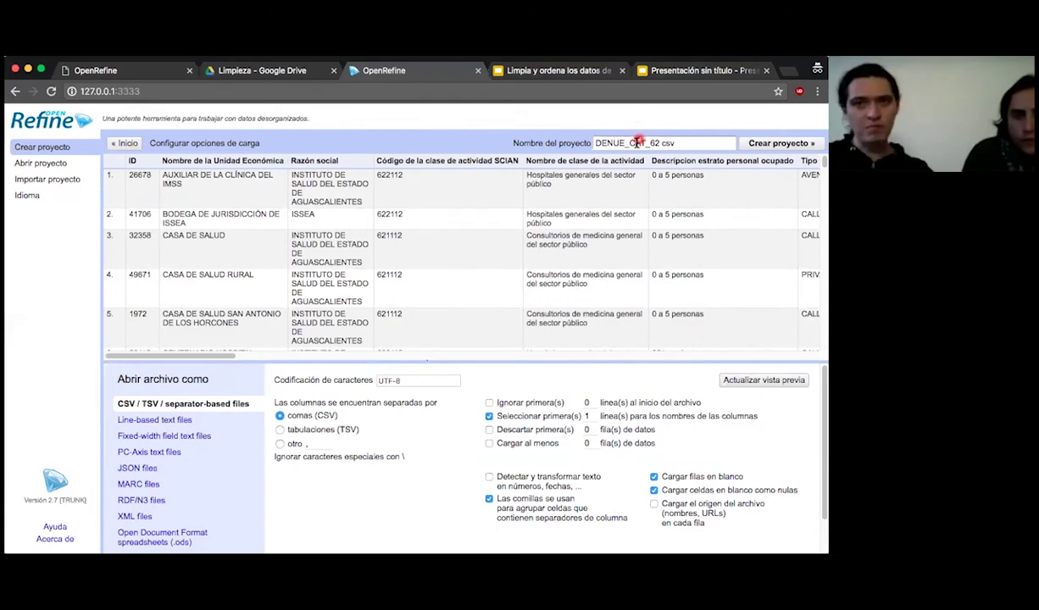
triple_click(637, 143)
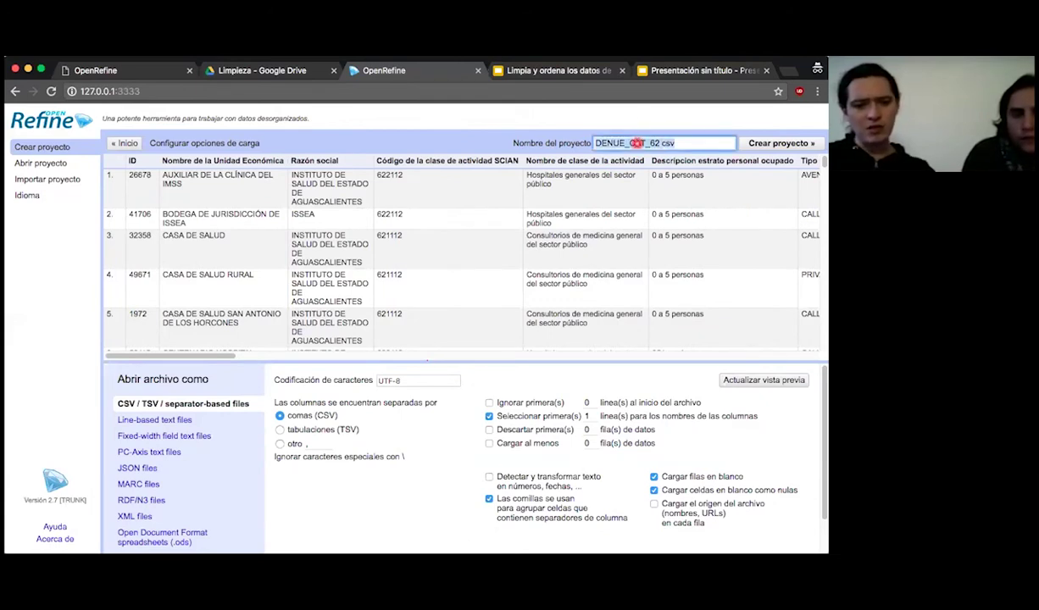
type("Win")
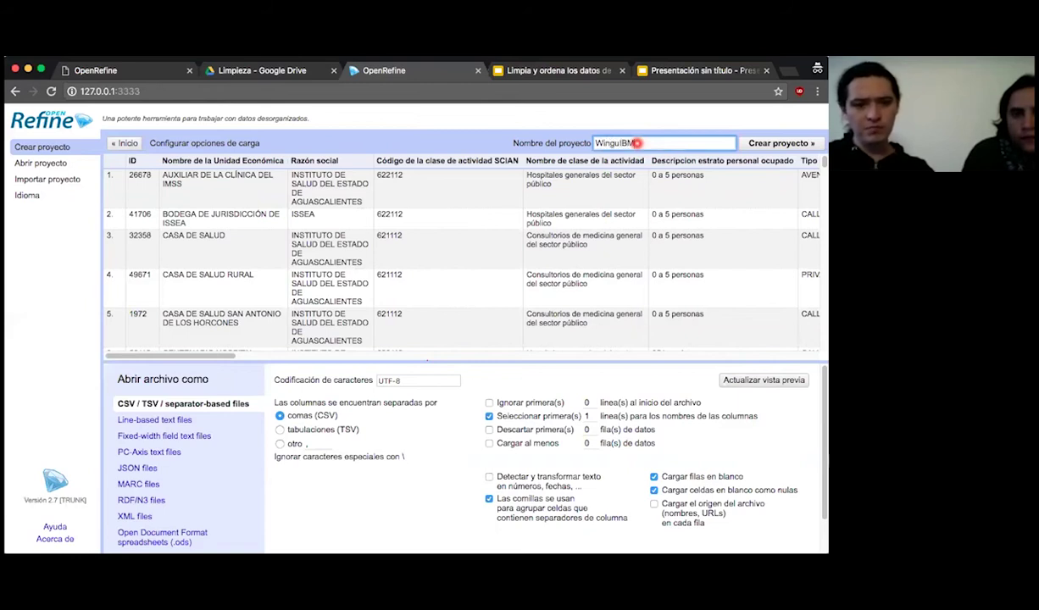
type("guIBM Capsula")
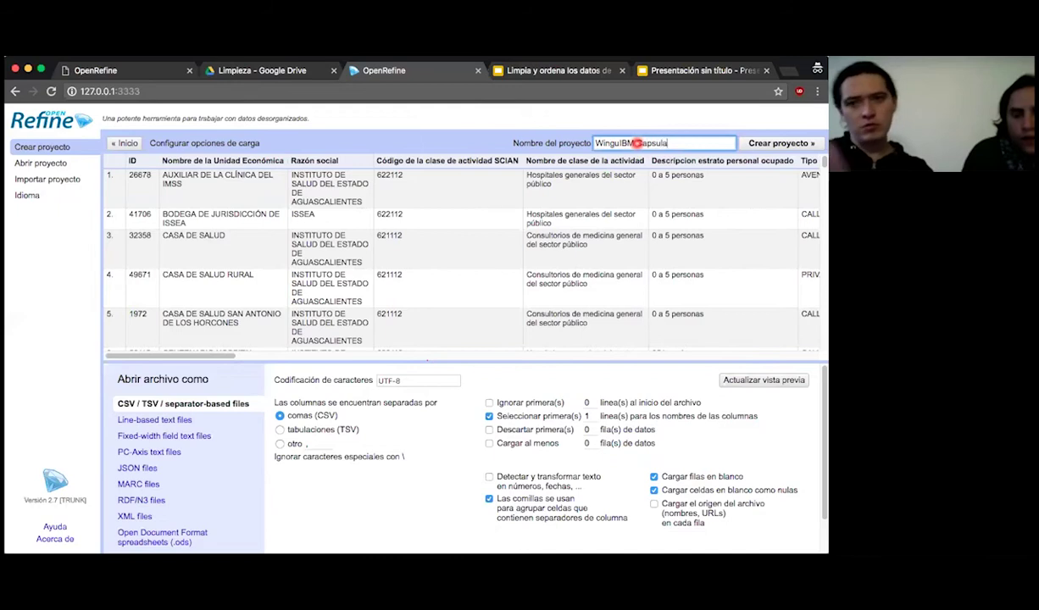
left_click(775, 146)
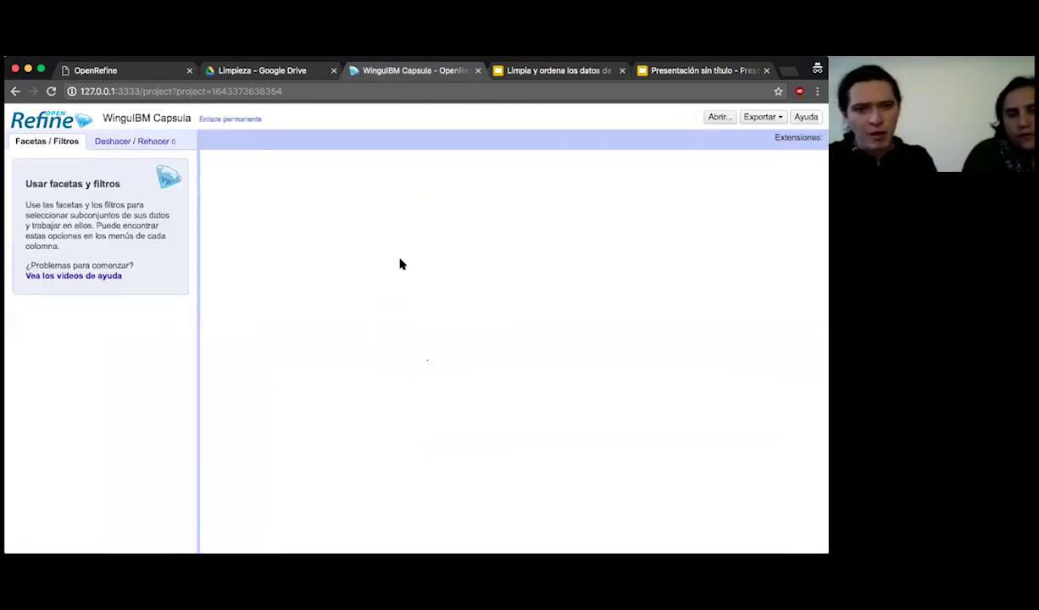
Step: Examine the project's columns, from the establishment identifiers through the address and contact fields to the coordinates and incorporation date
left_click(335, 447)
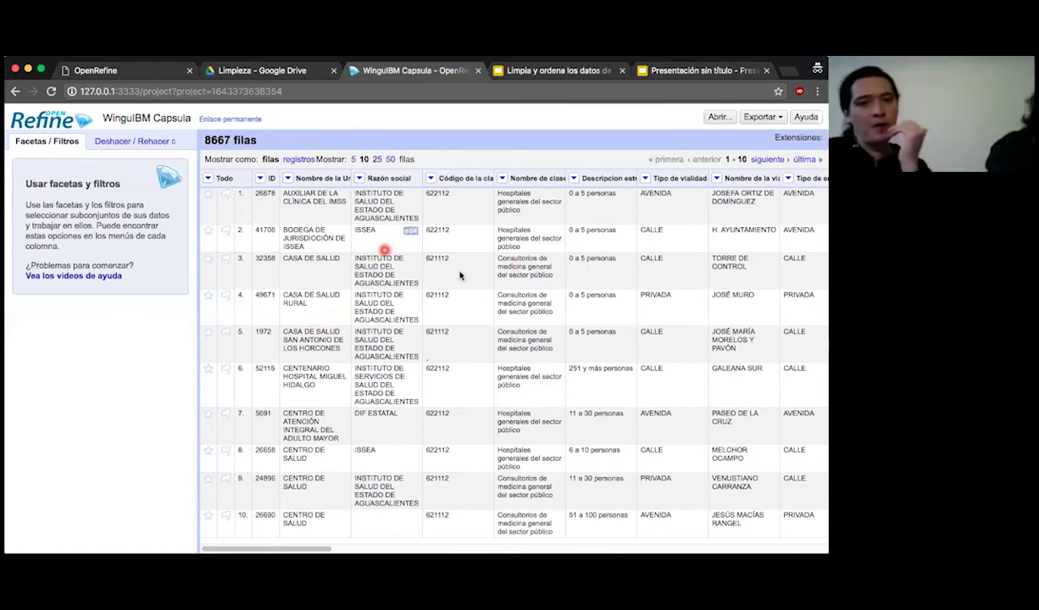
scroll(517, 298, "right", 3)
scroll(519, 301, "right", 4)
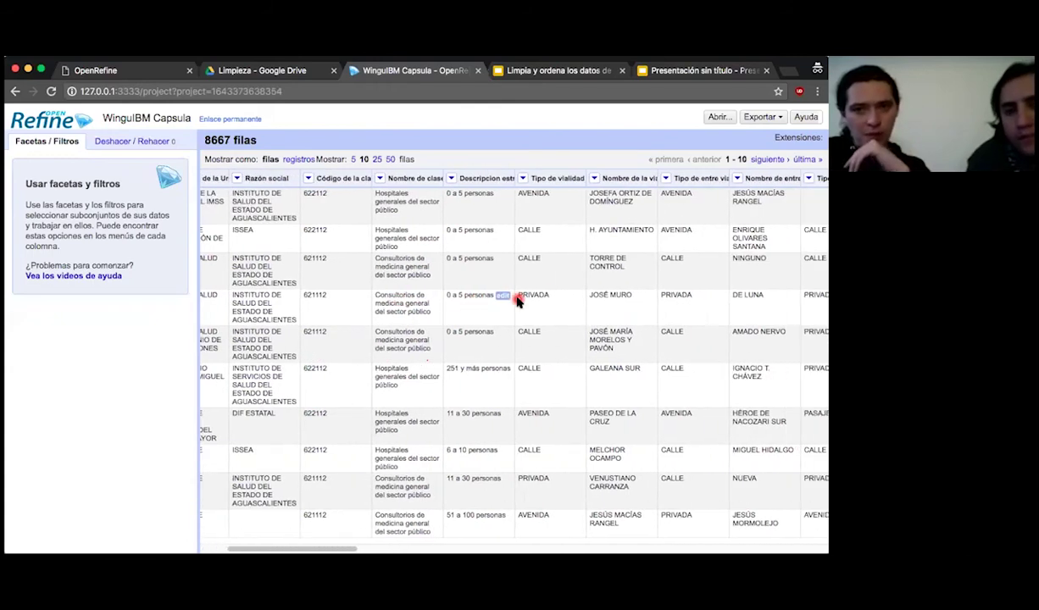
scroll(517, 301, "right", 1)
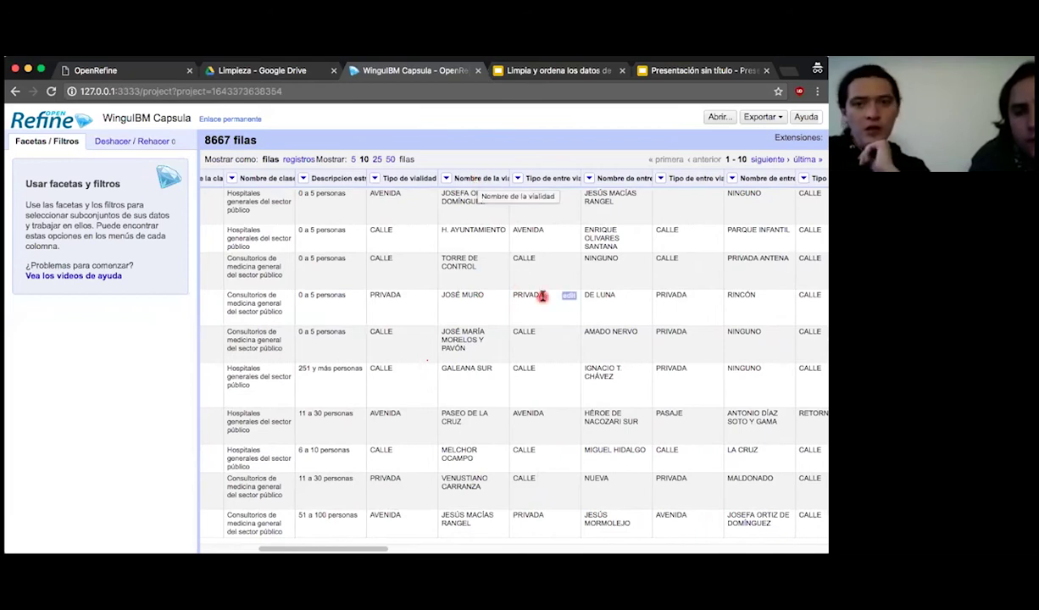
scroll(536, 295, "left", 5)
scroll(542, 296, "left", 2)
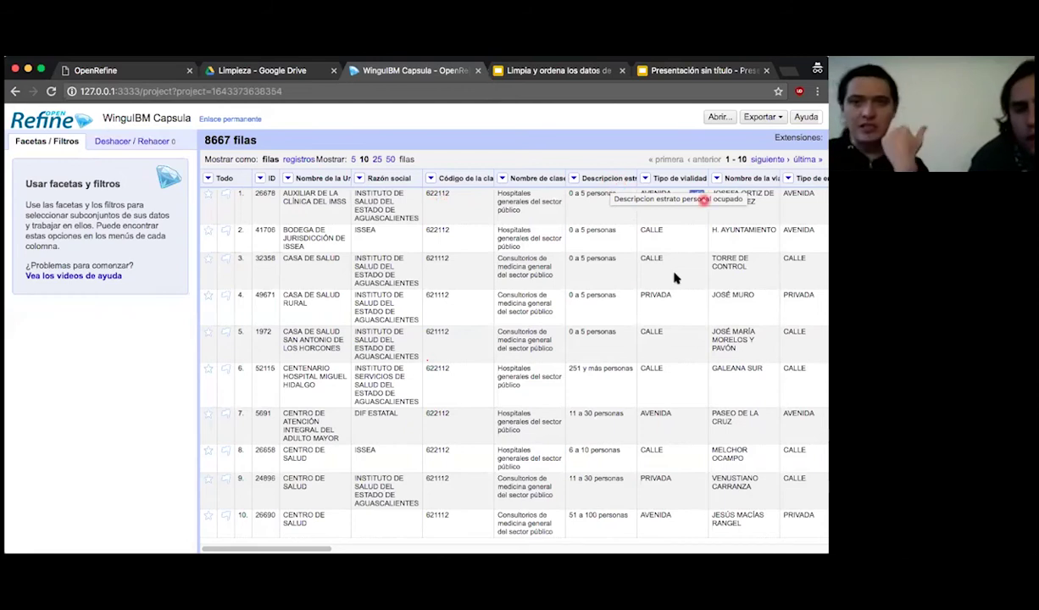
scroll(659, 364, "right", 3)
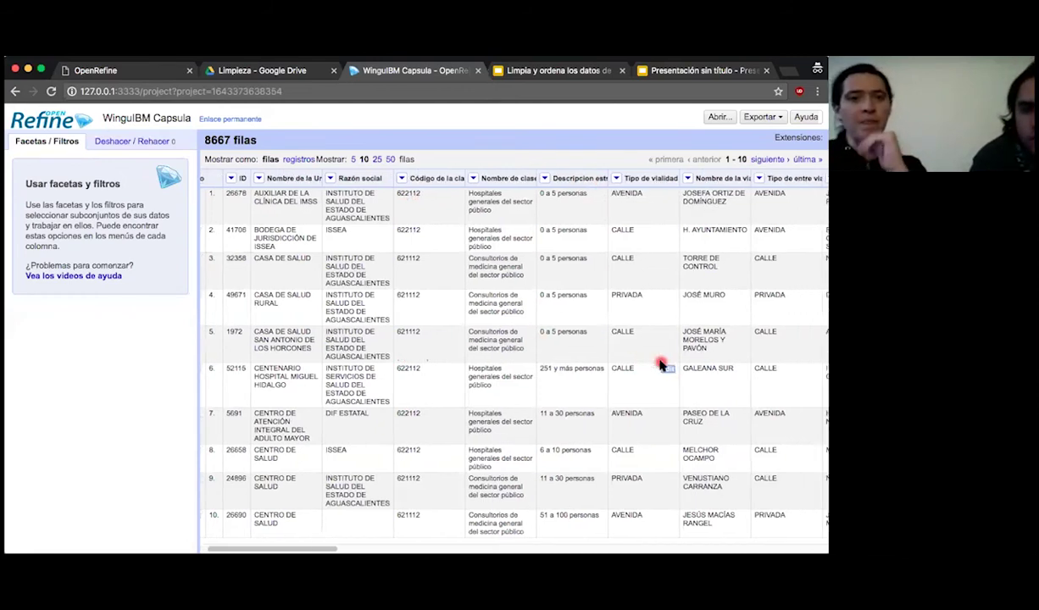
scroll(660, 364, "right", 6)
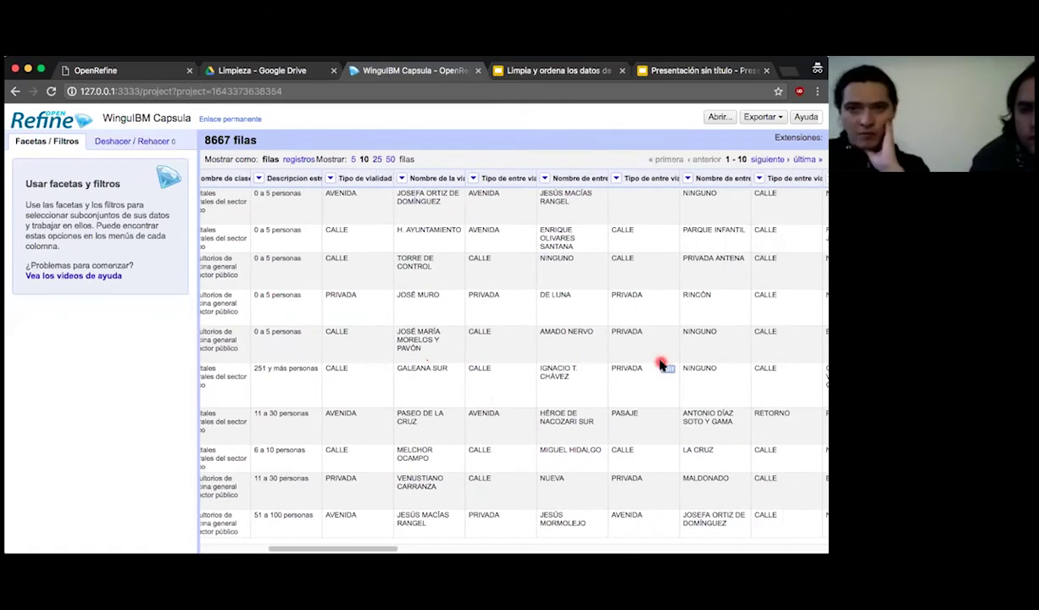
scroll(662, 365, "right", 8)
scroll(662, 364, "right", 3)
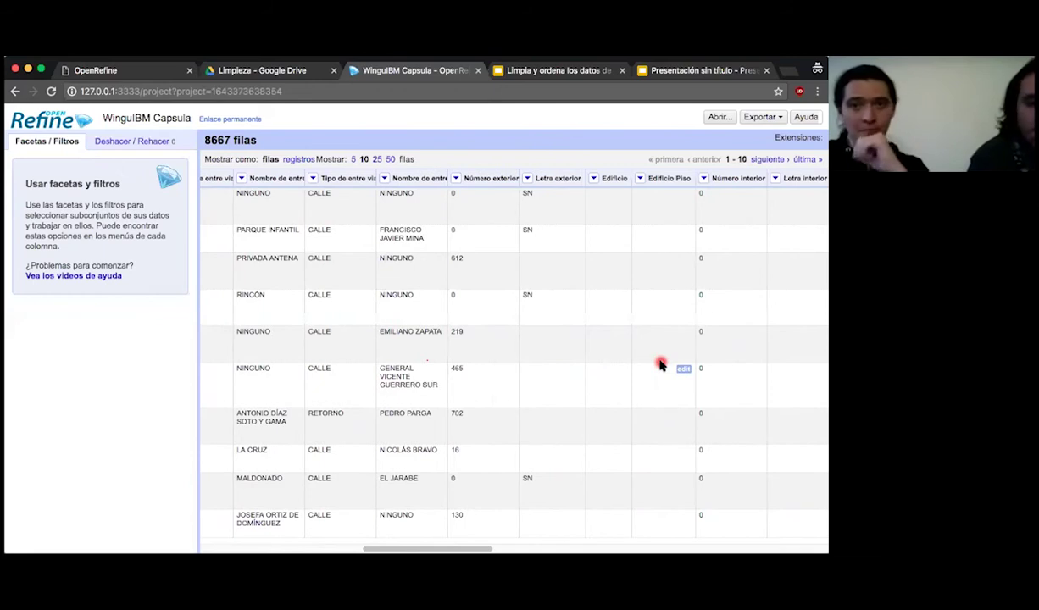
scroll(661, 364, "right", 4)
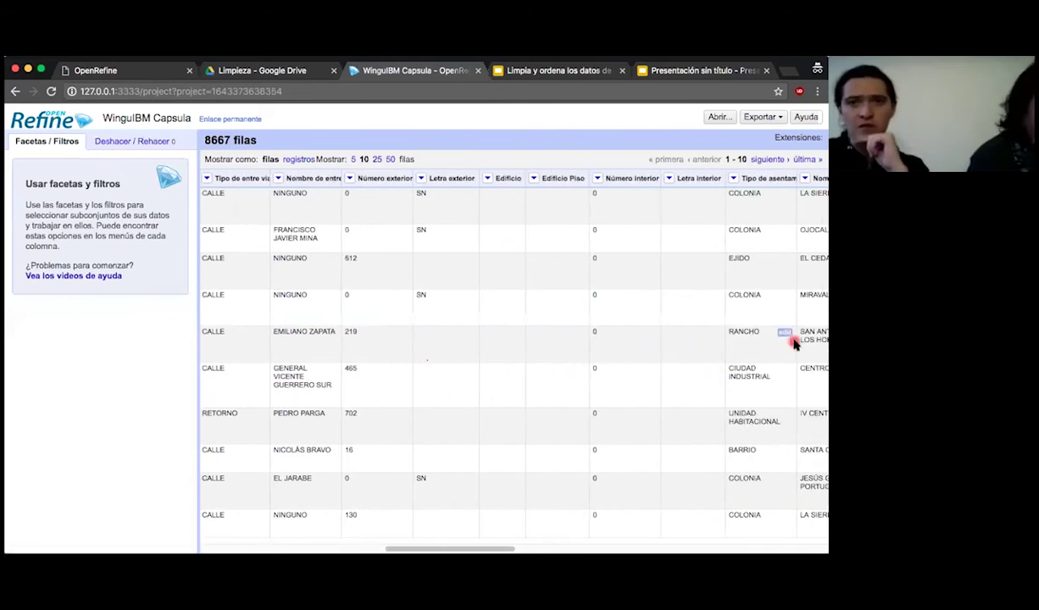
scroll(793, 339, "right", 6)
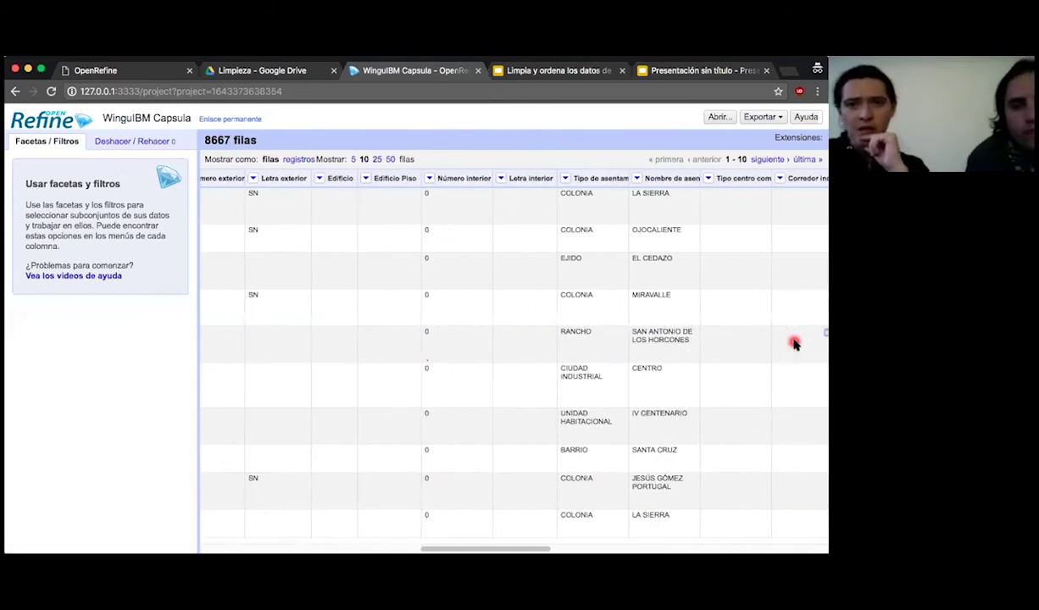
scroll(794, 343, "right", 8)
scroll(794, 344, "right", 1)
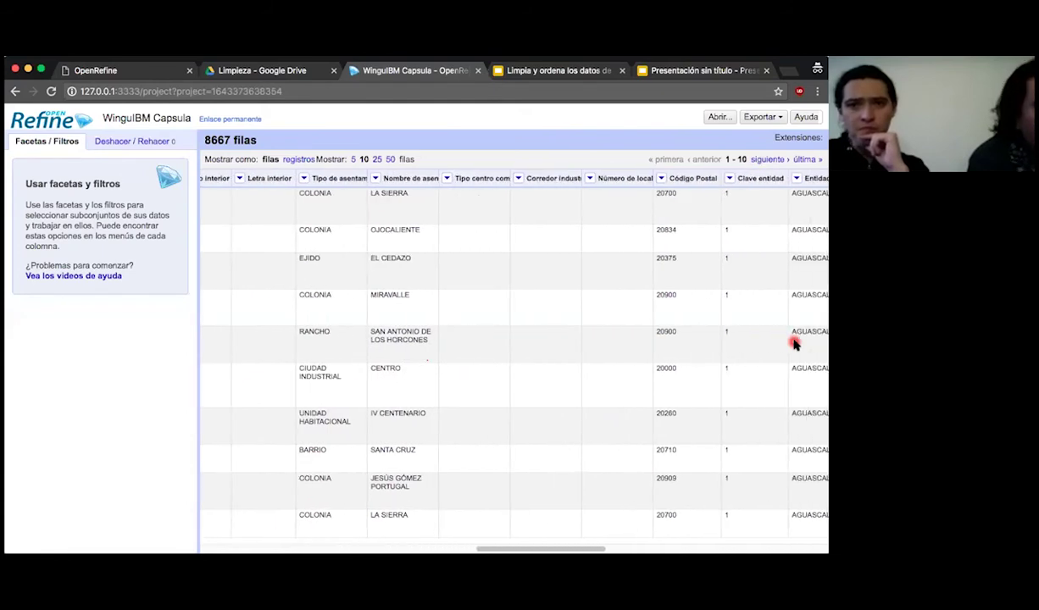
scroll(792, 341, "right", 1)
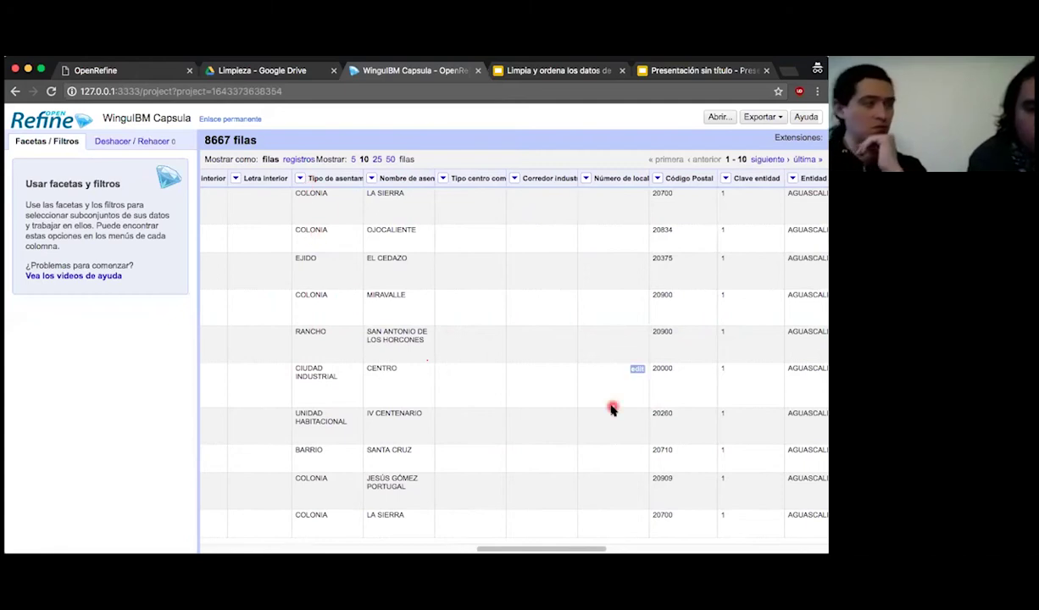
scroll(612, 410, "right", 3)
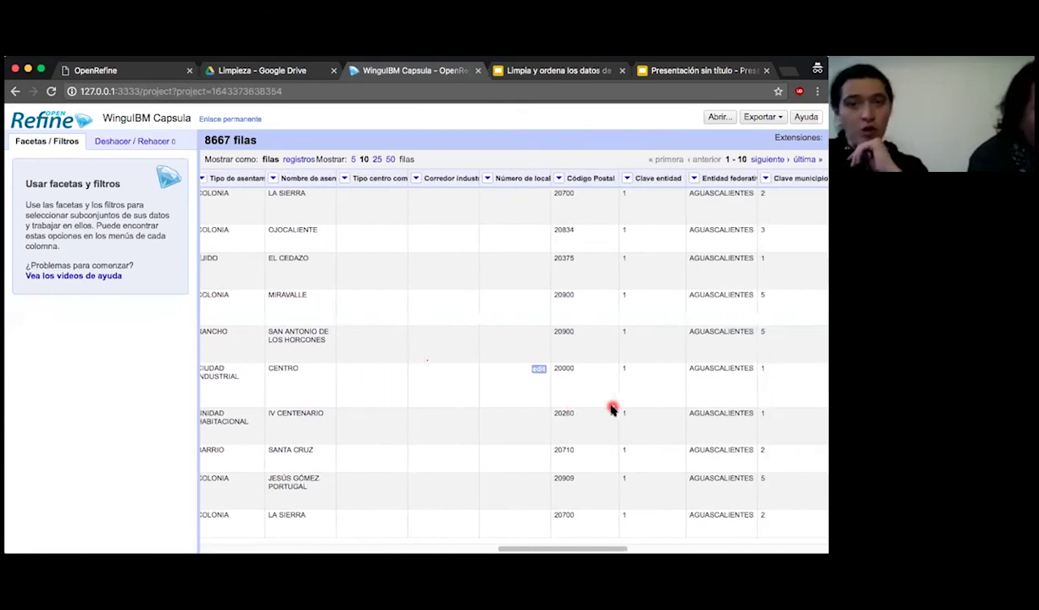
scroll(612, 409, "right", 1)
scroll(678, 313, "right", 10)
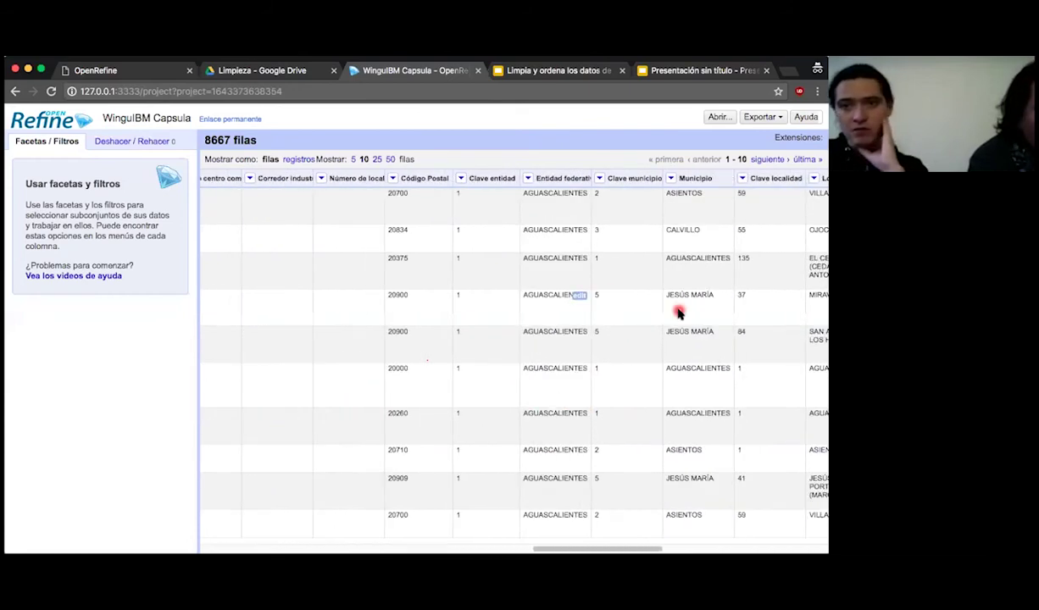
scroll(678, 313, "right", 8)
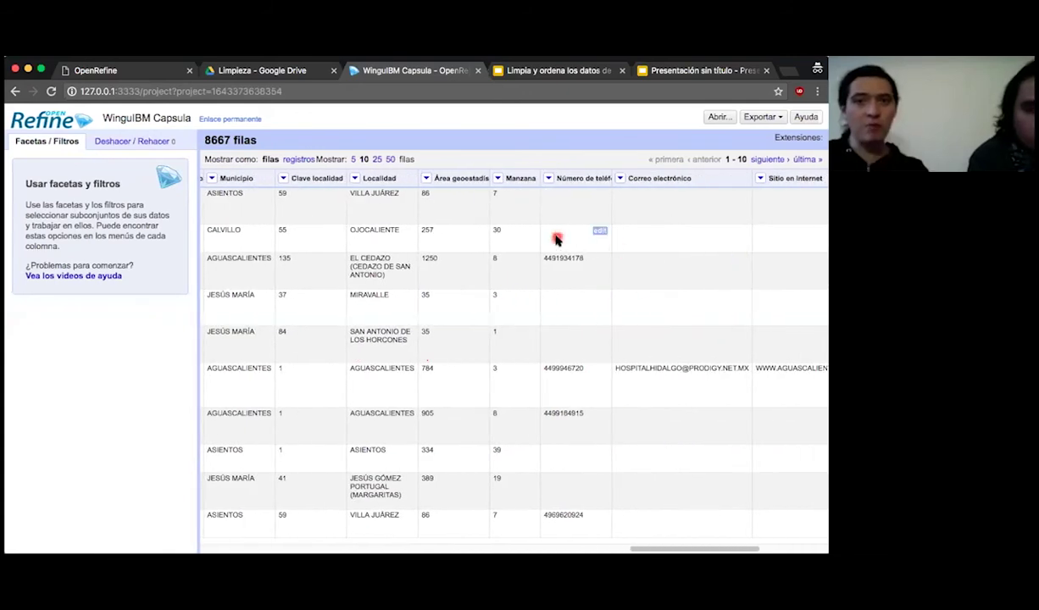
scroll(685, 338, "right", 7)
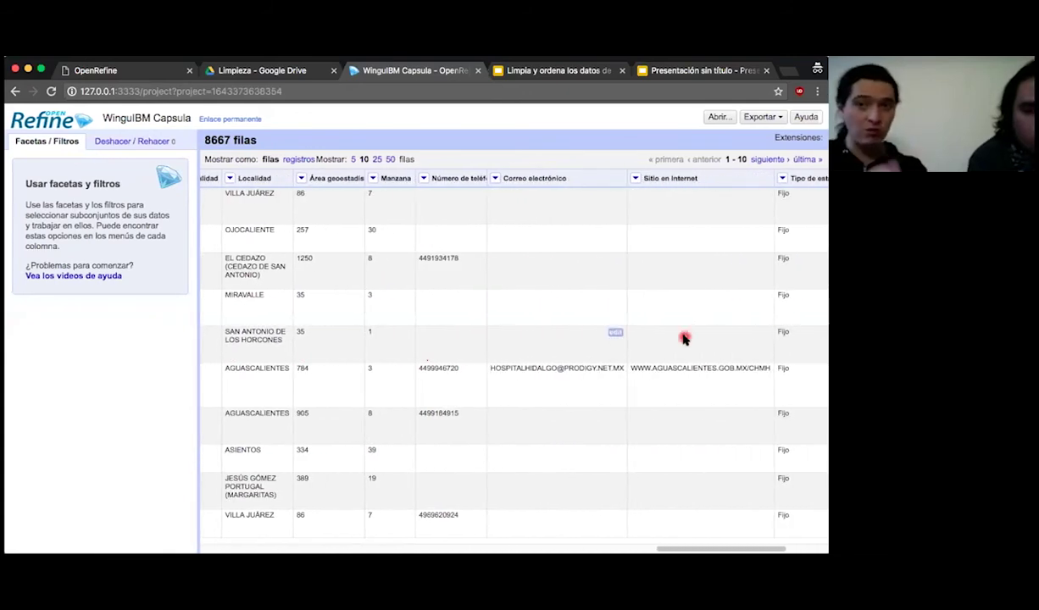
scroll(685, 338, "right", 4)
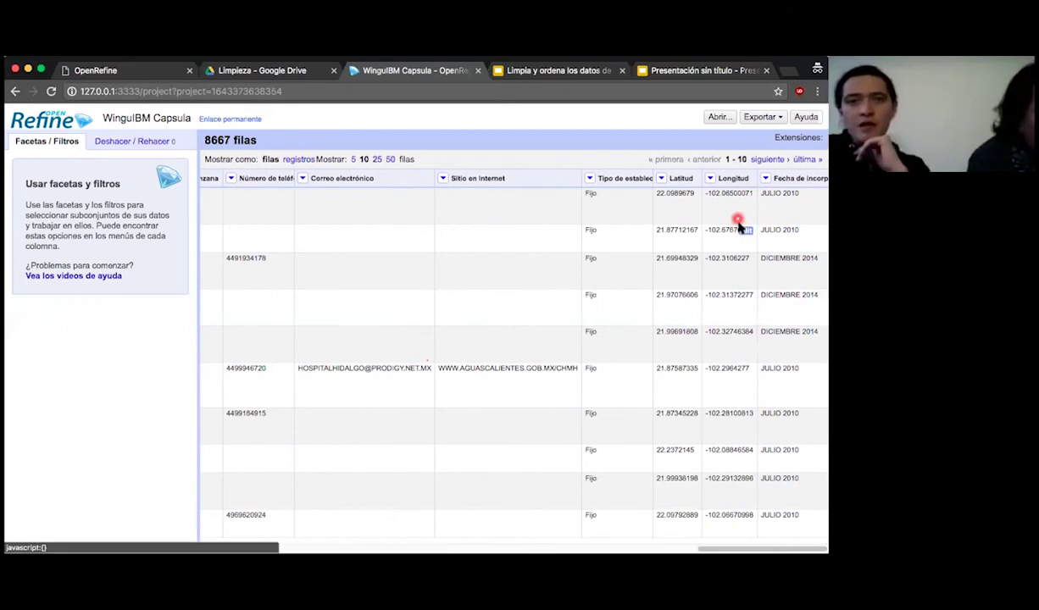
scroll(403, 324, "left", 10)
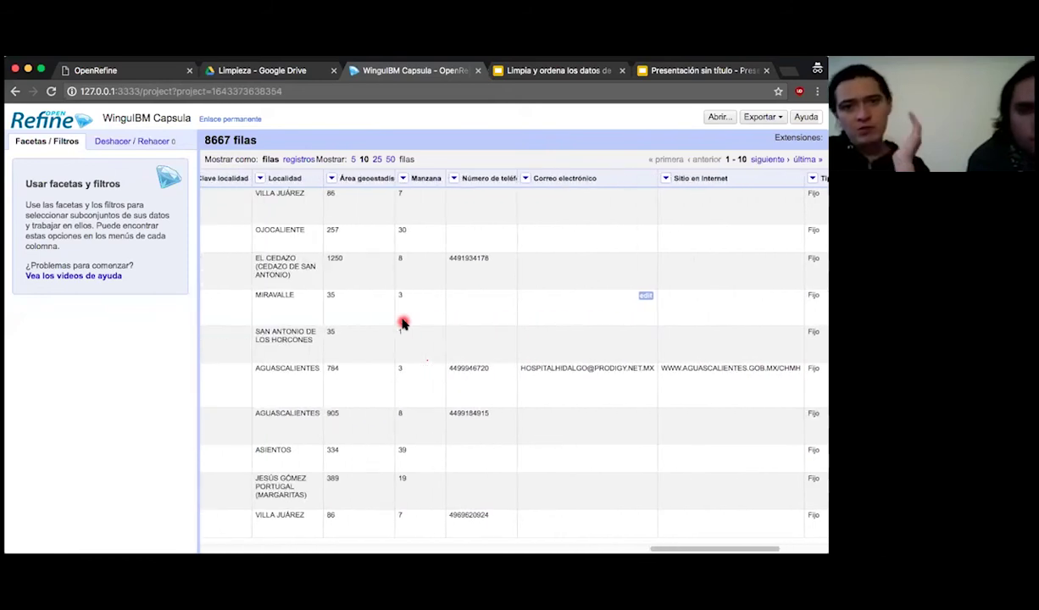
scroll(413, 325, "left", 10)
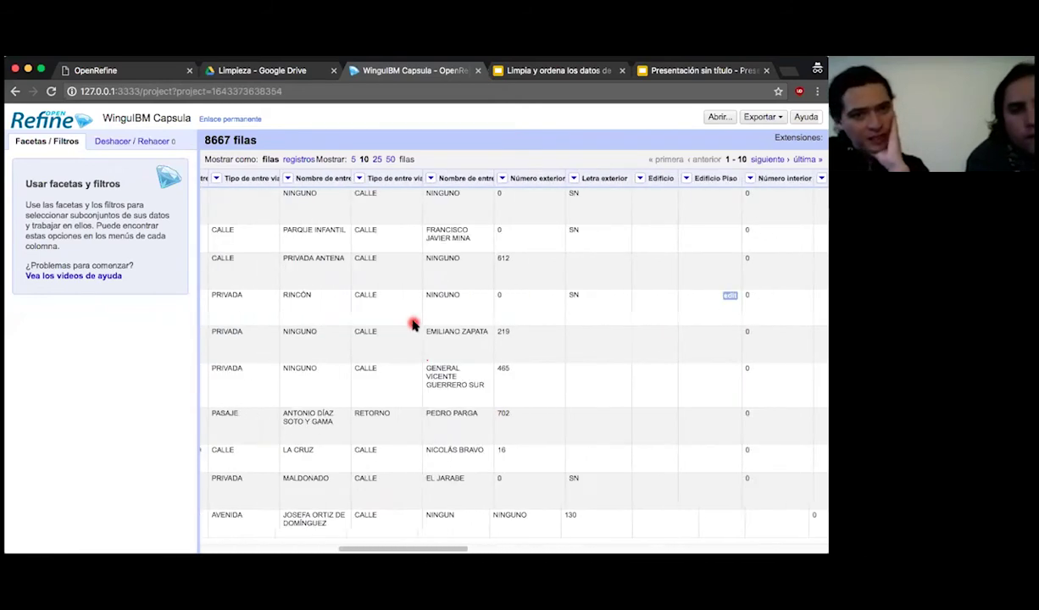
scroll(412, 325, "left", 10)
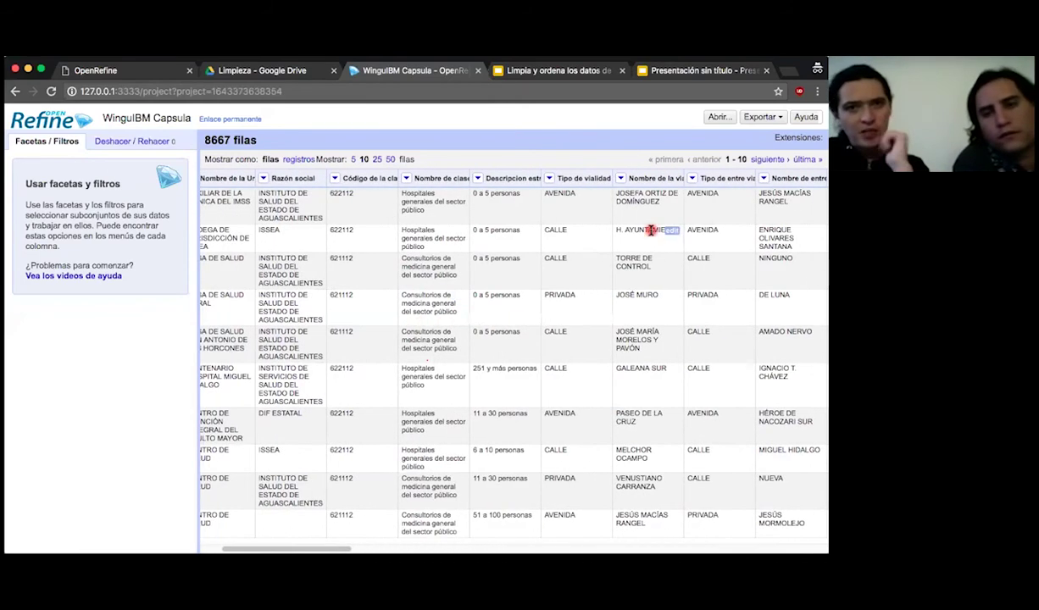
Step: Create a text facet on the Descripcion estrato personal ocupado column and sort its choices by count
left_click(477, 180)
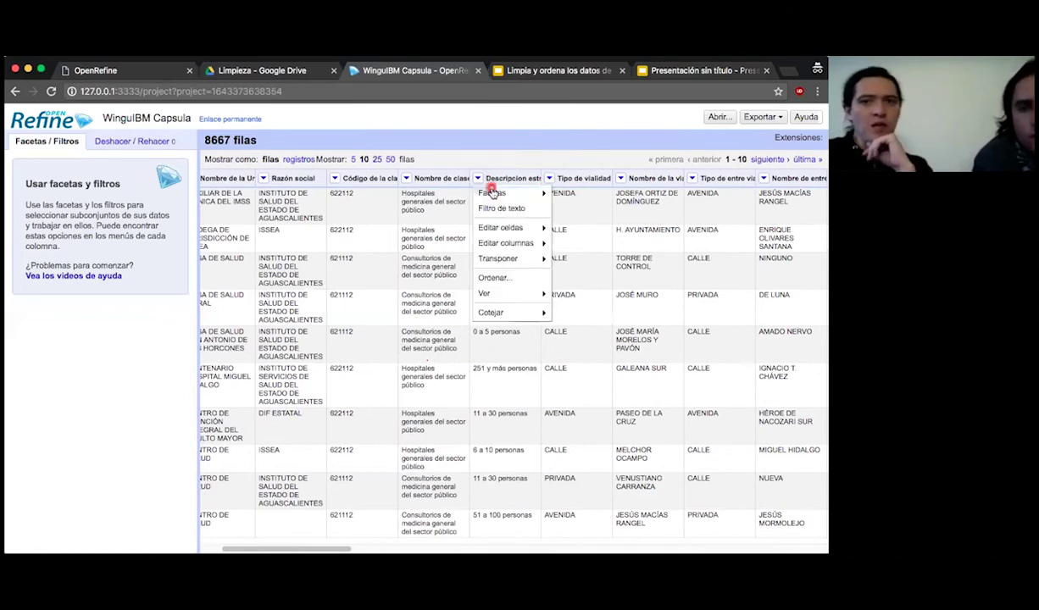
mouse_move(496, 194)
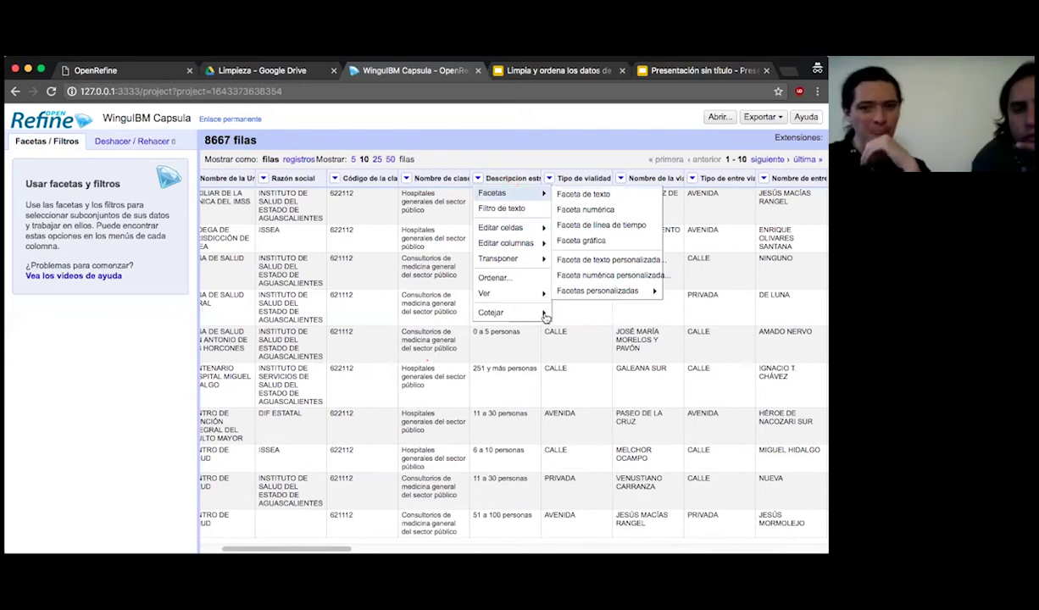
mouse_move(491, 313)
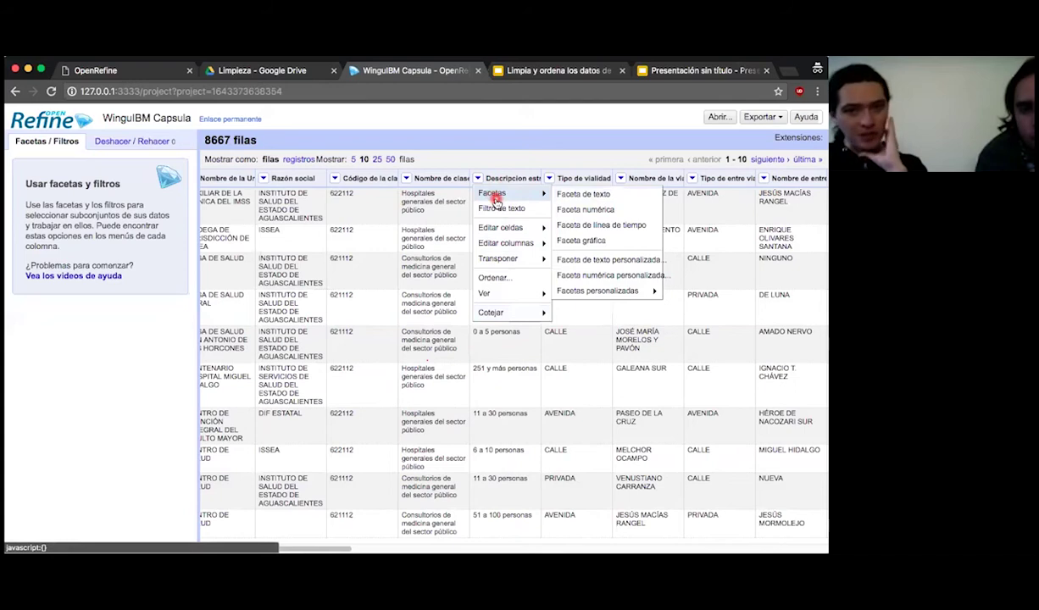
left_click(587, 194)
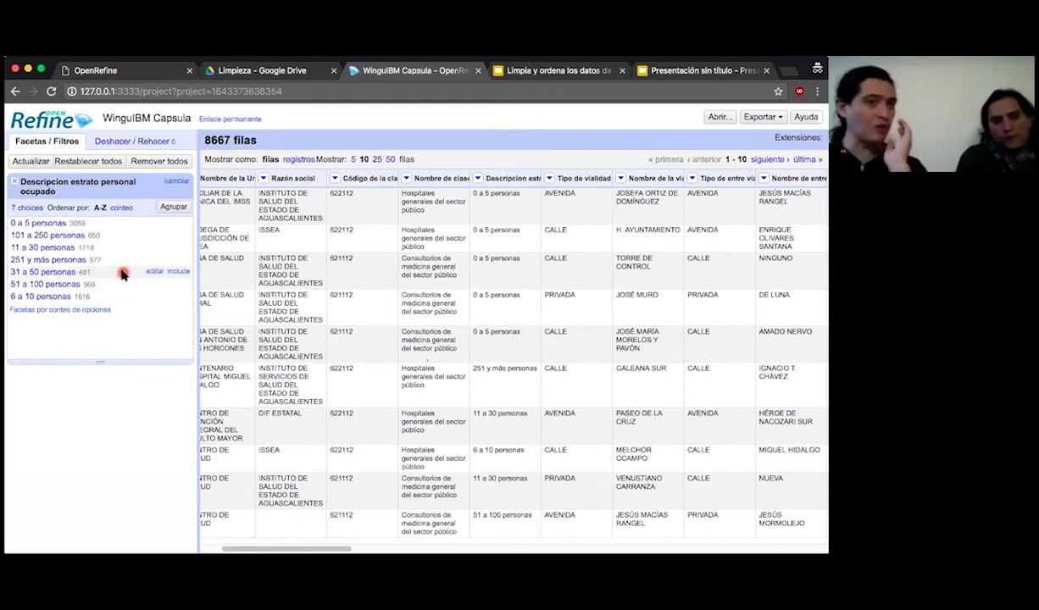
left_click(122, 208)
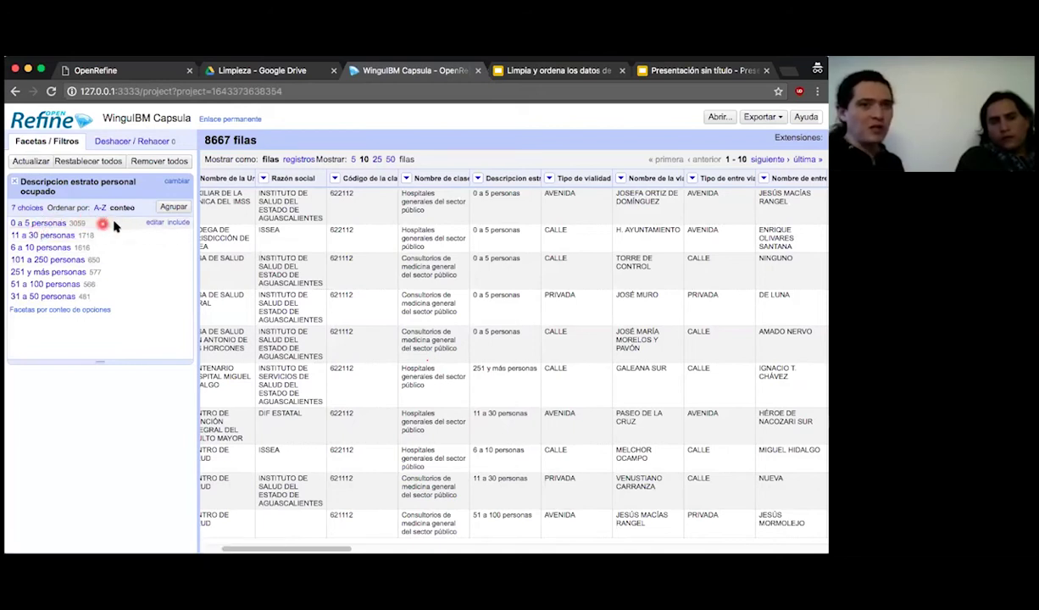
Step: Filter the rows with the personnel facet to include 0 a 5 personas, 11 a 30 personas and 6 a 10 personas
left_click(180, 222)
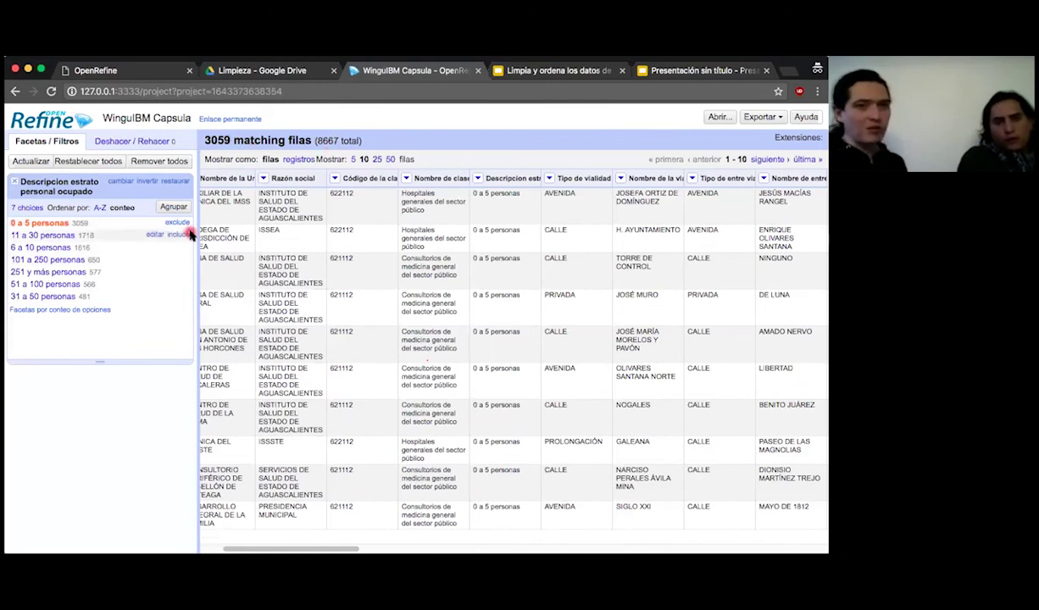
left_click(174, 233)
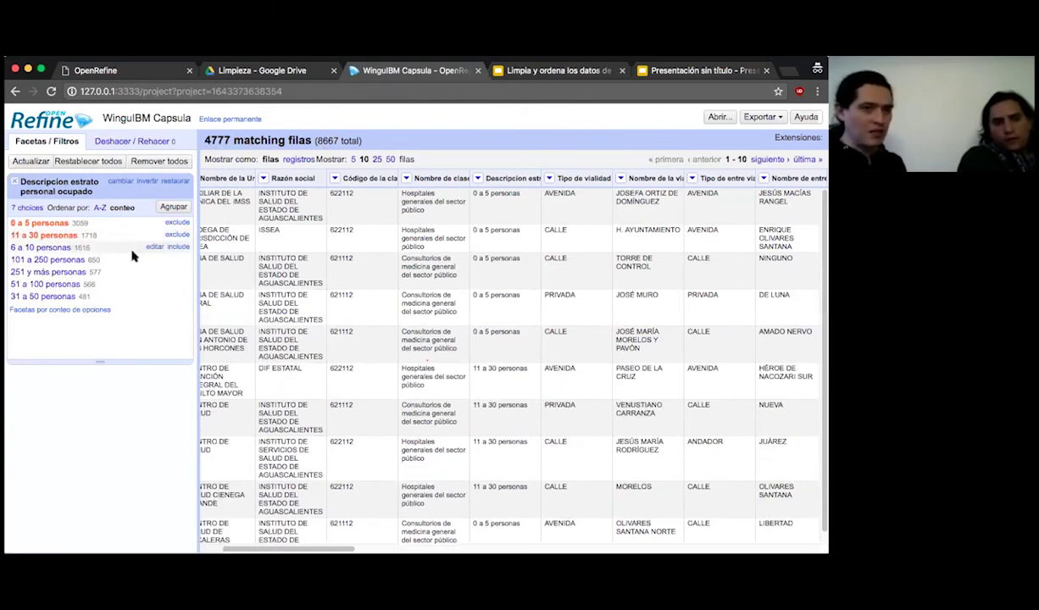
left_click(179, 247)
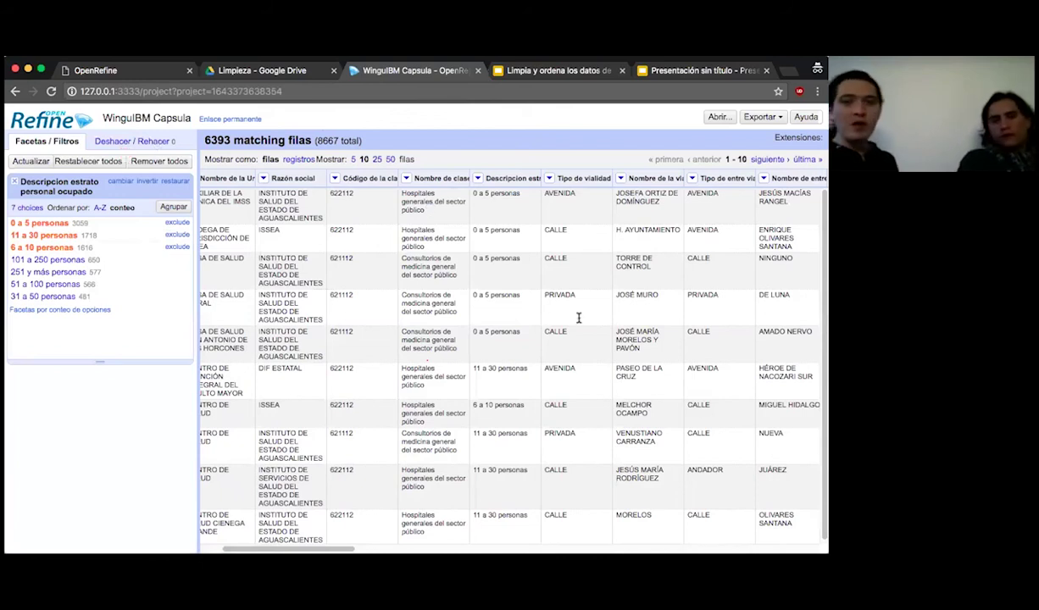
Step: Review the export formats offered for the filtered rows, including the comma-delimited option
left_click(760, 116)
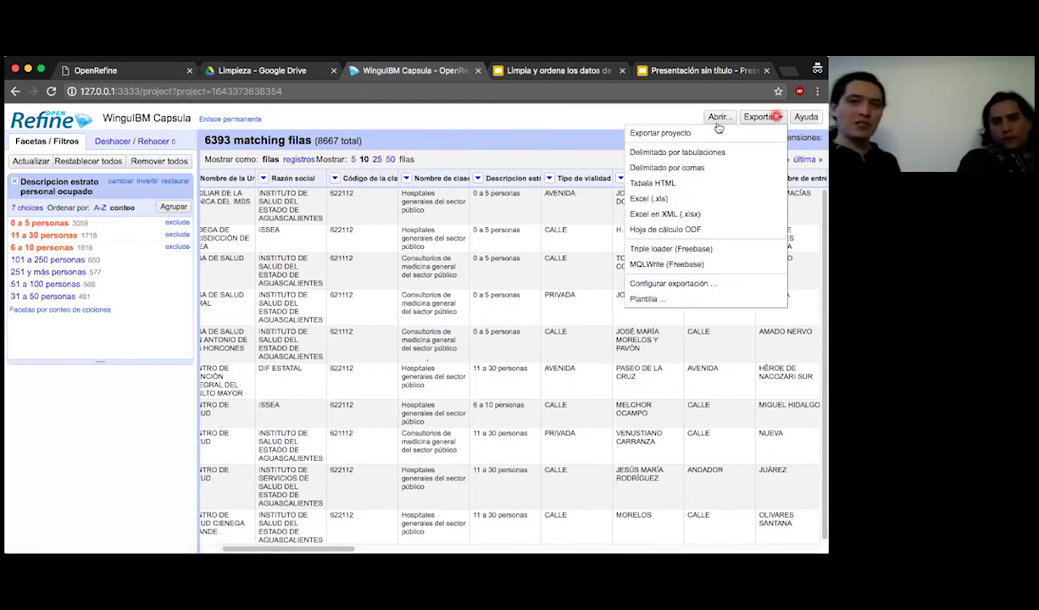
left_click(682, 170)
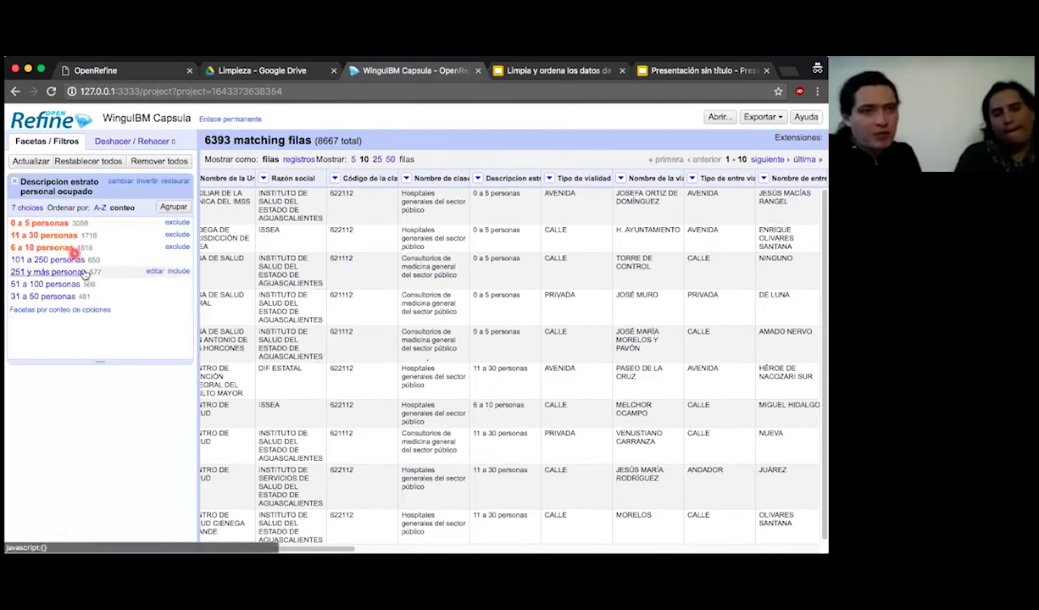
Step: Remove the personnel facet and create a text facet on the Entidad federativa column
left_click_drag(16, 182, 16, 185)
left_click(15, 183)
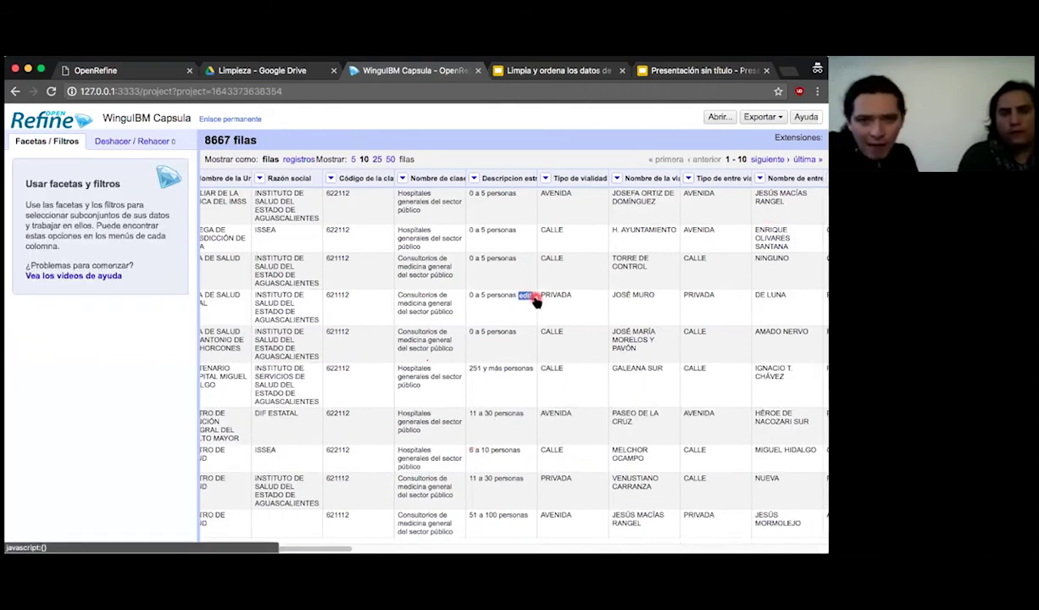
scroll(535, 302, "right", 10)
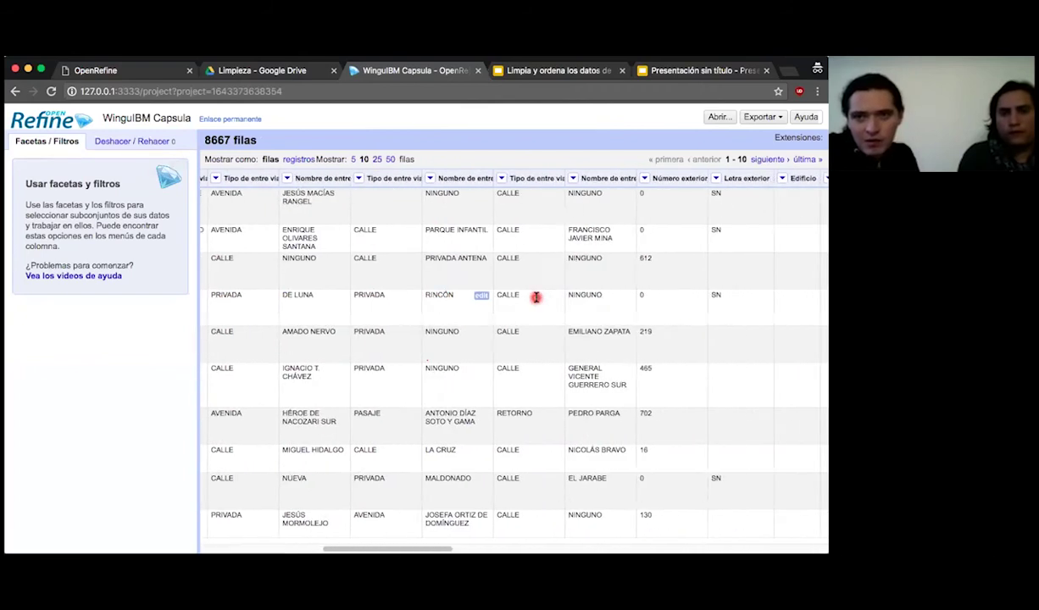
scroll(536, 298, "right", 15)
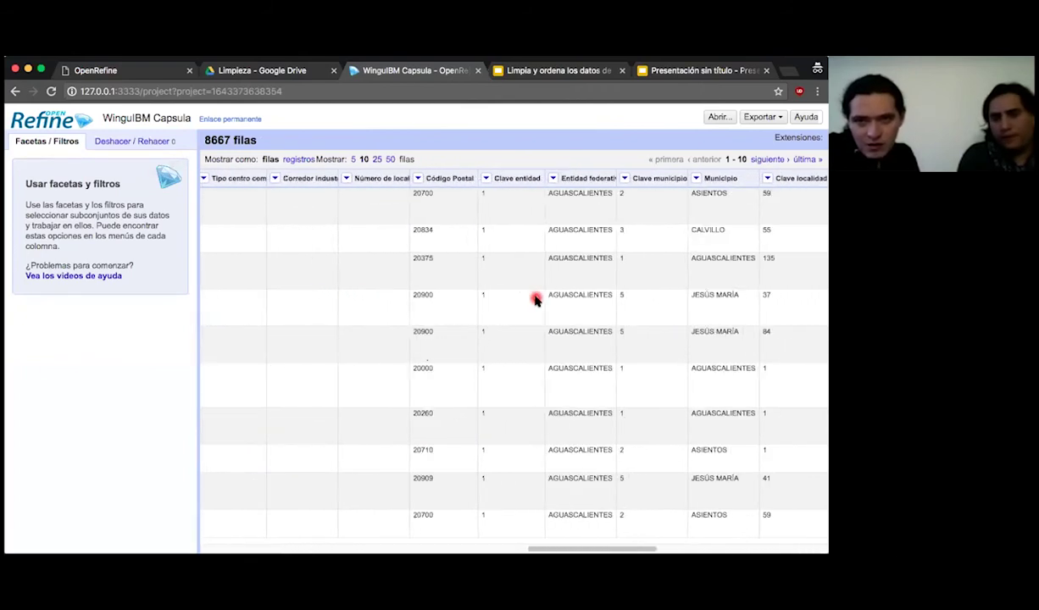
scroll(535, 299, "right", 6)
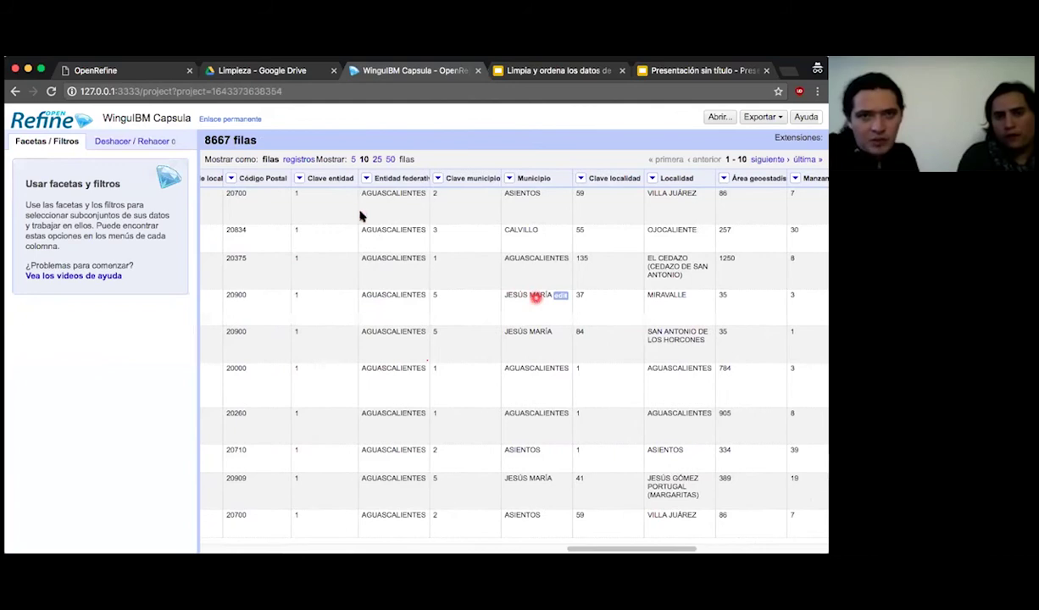
left_click(366, 182)
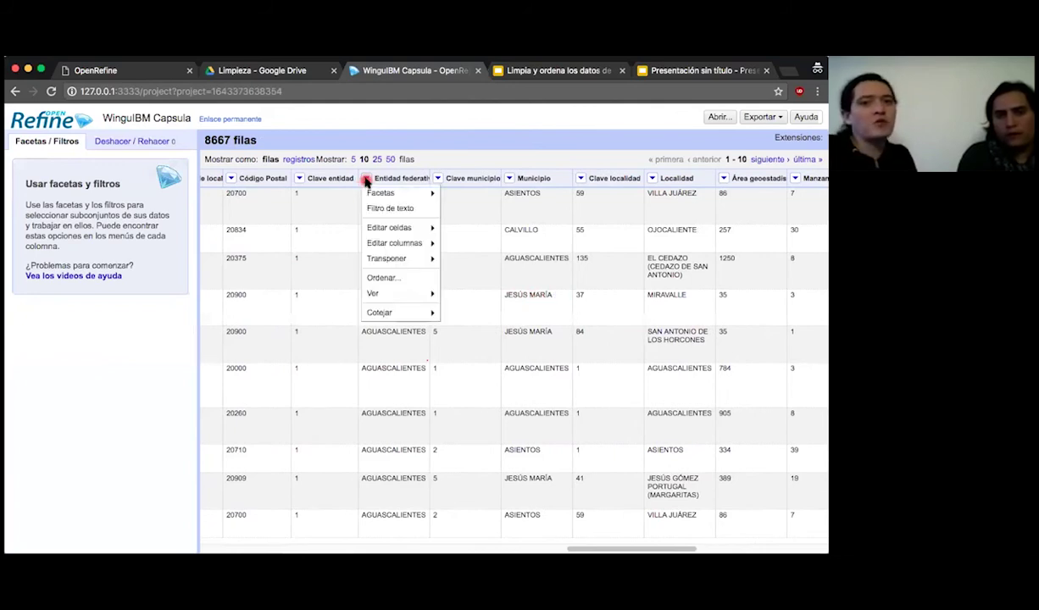
left_click(447, 143)
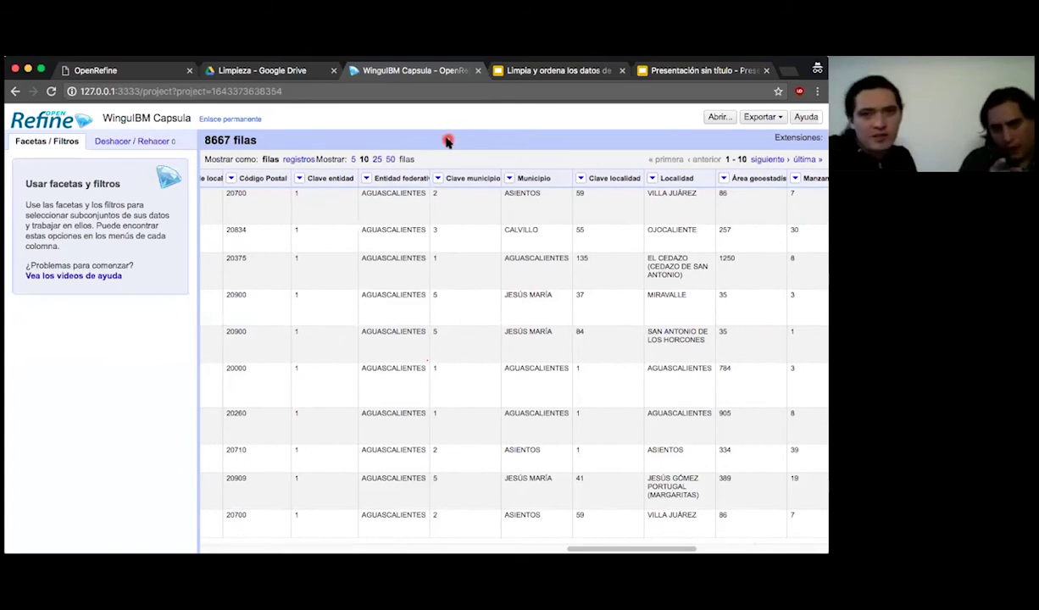
left_click(366, 181)
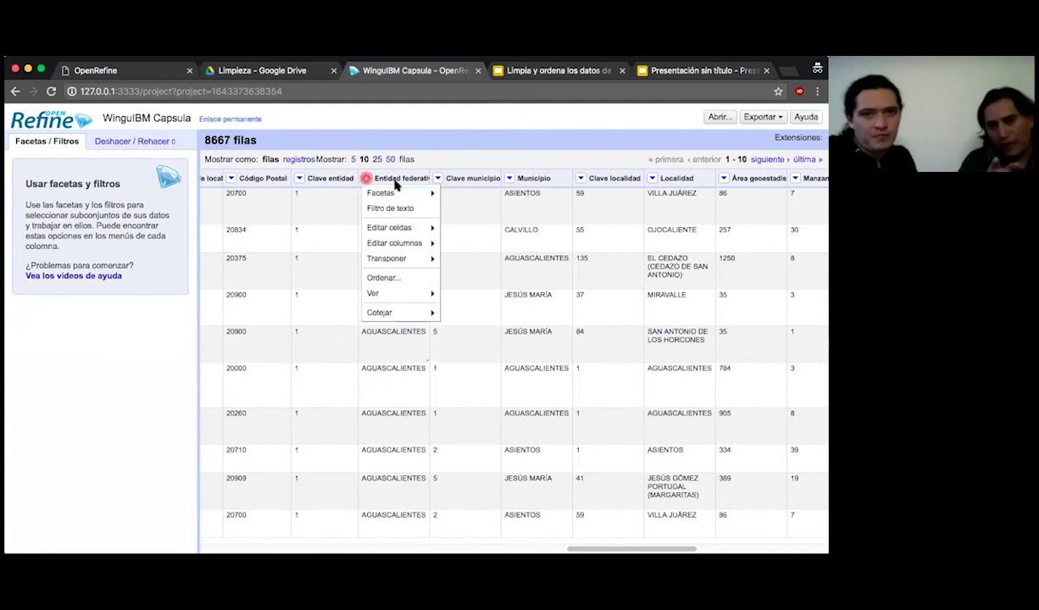
mouse_move(405, 194)
left_click(472, 194)
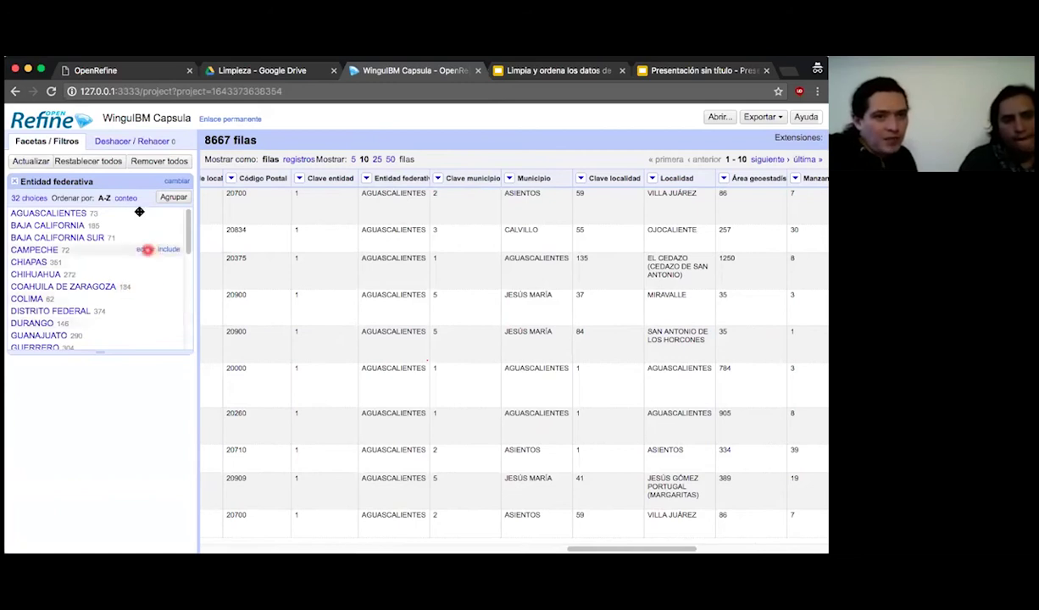
Step: Enlarge the Entidad federativa facet to show more states and sort its choices by count
left_click(127, 199)
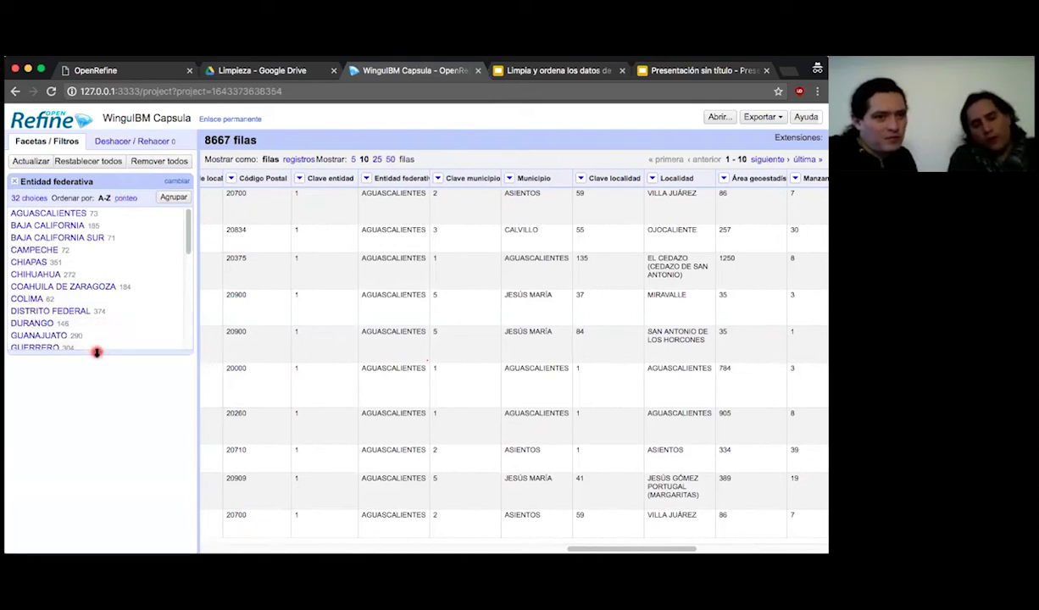
left_click_drag(94, 352, 93, 479)
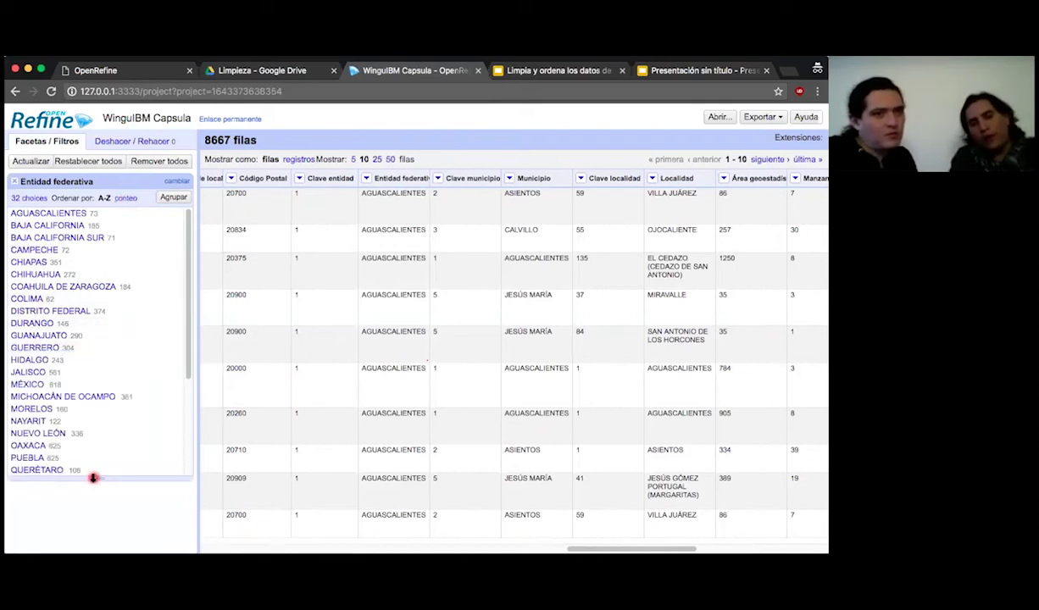
left_click(102, 198)
left_click(125, 199)
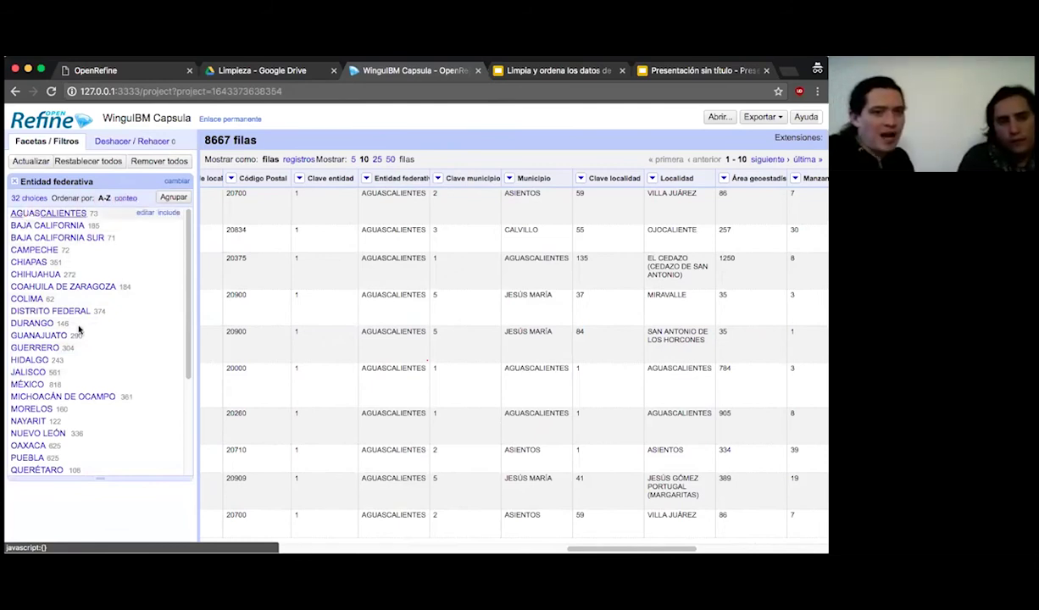
scroll(89, 362, "down", 1)
scroll(89, 363, "down", 4)
scroll(88, 362, "up", 4)
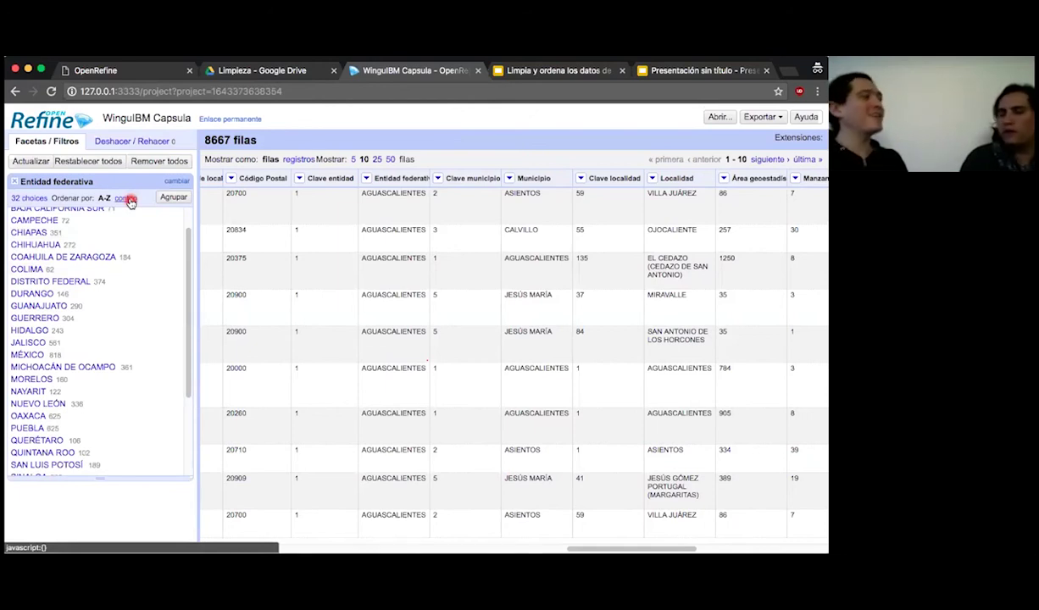
left_click(127, 199)
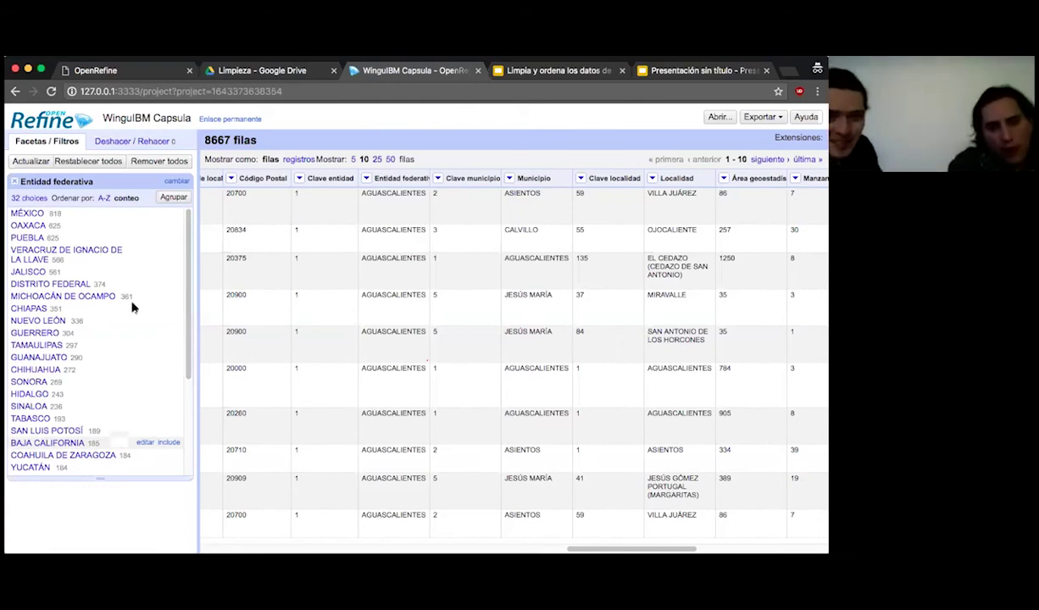
Step: Filter the rows with the Entidad federativa facet to include MÉXICO, OAXACA, PUEBLA, DISTRITO FEDERAL, GUERRERO and CHIAPAS
left_click(41, 215)
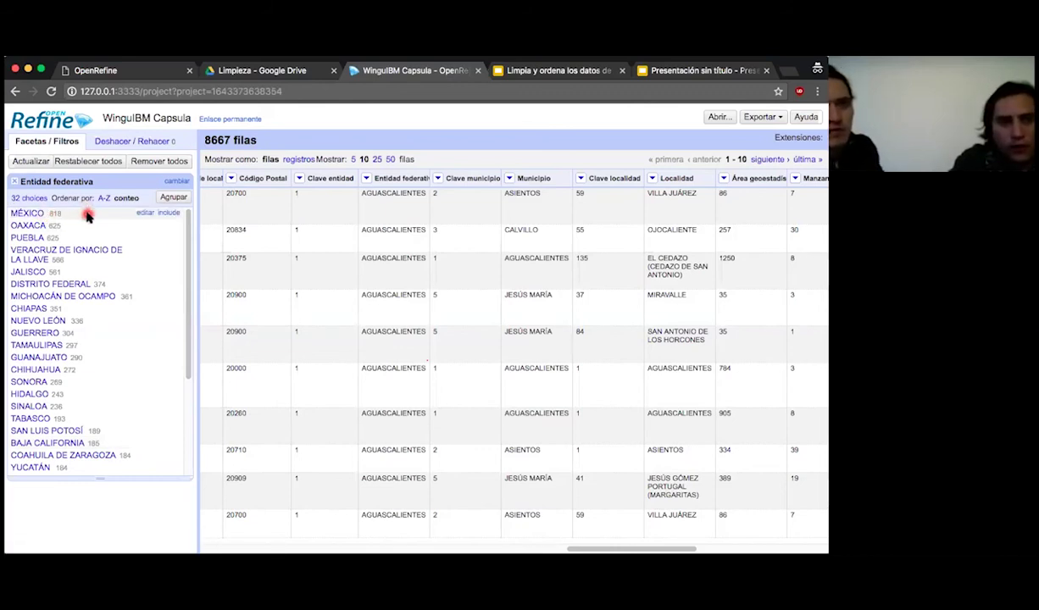
left_click(169, 214)
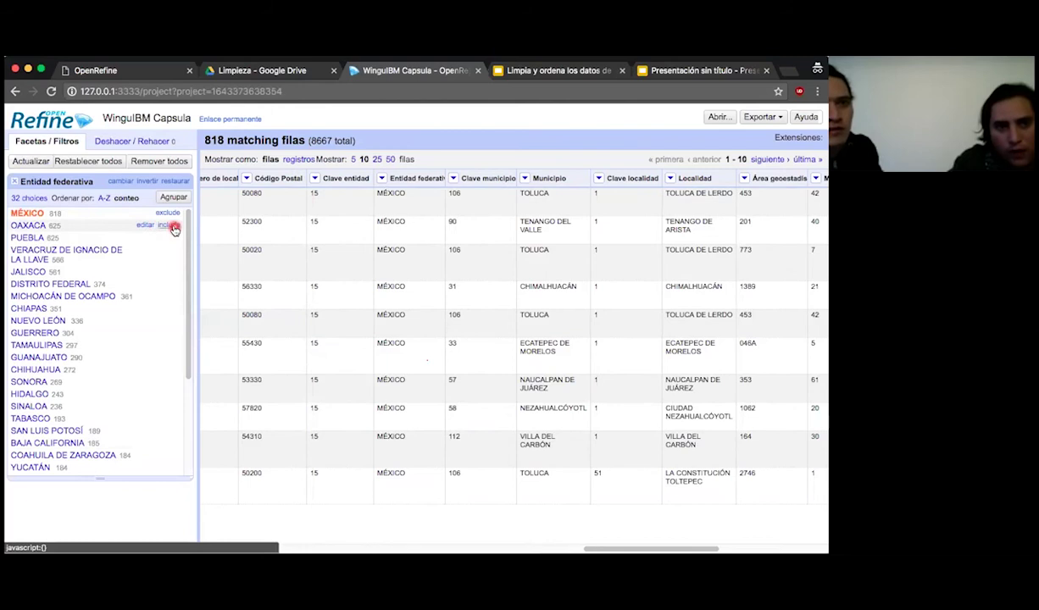
left_click(171, 226)
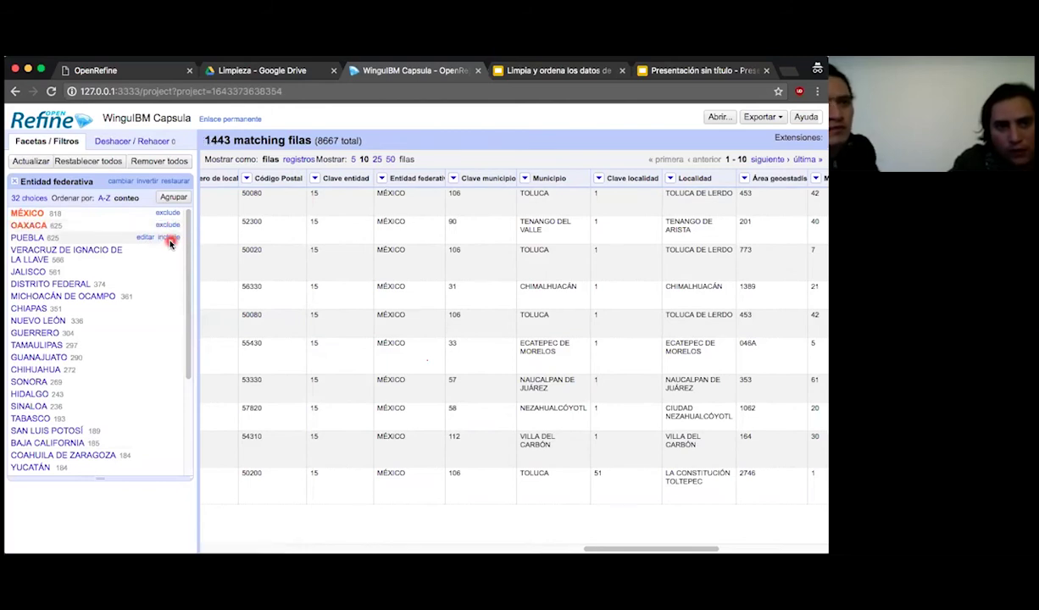
left_click(169, 238)
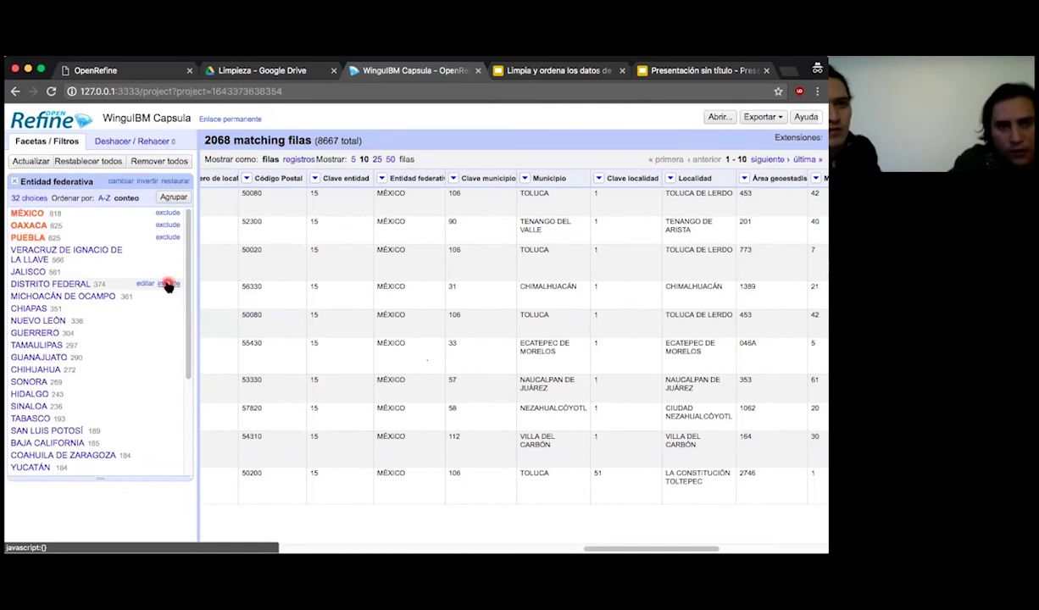
left_click(168, 285)
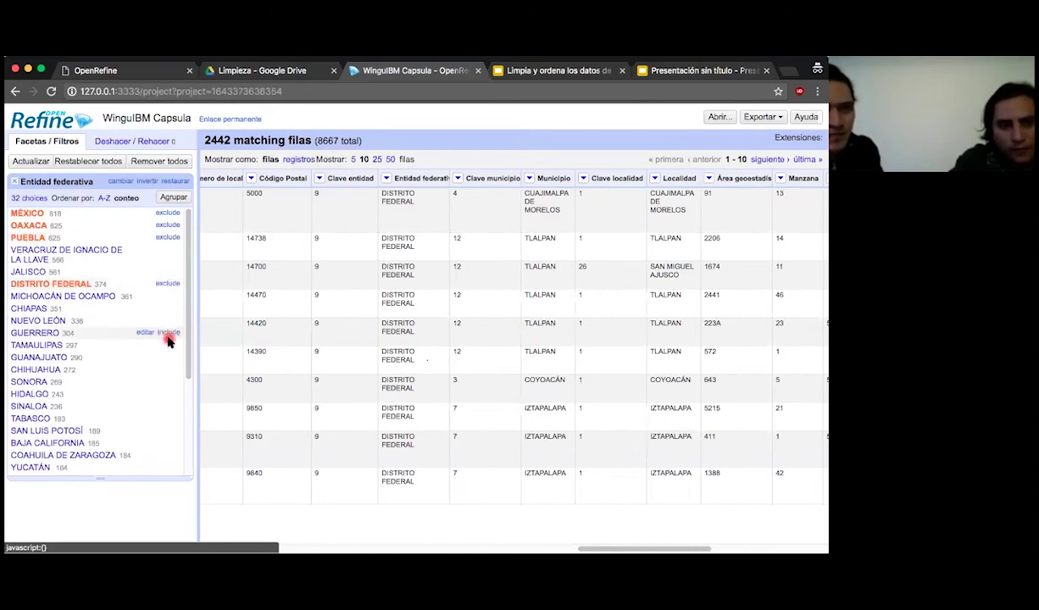
left_click(171, 334)
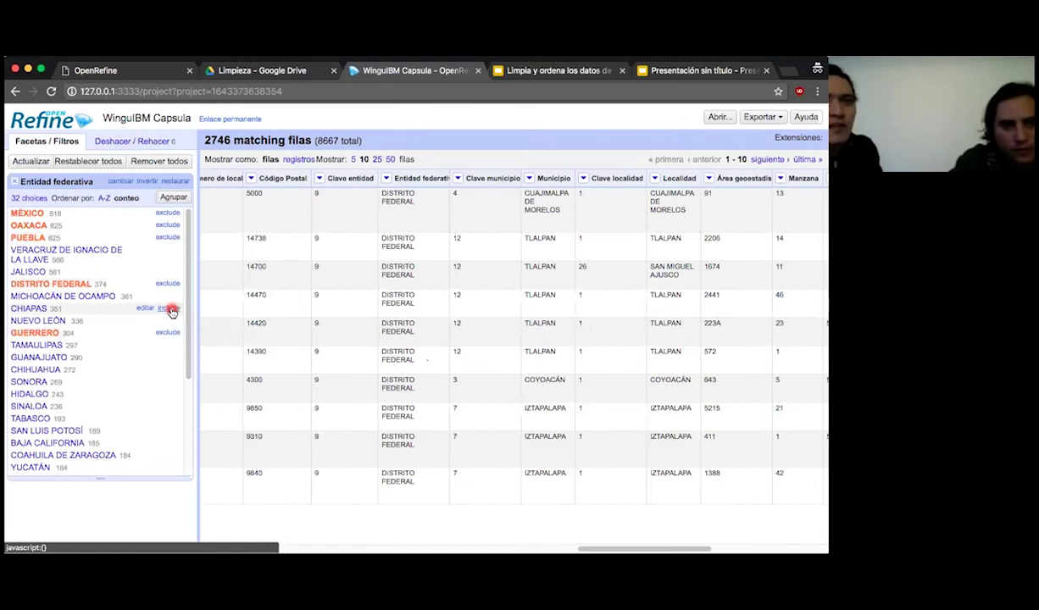
left_click(169, 310)
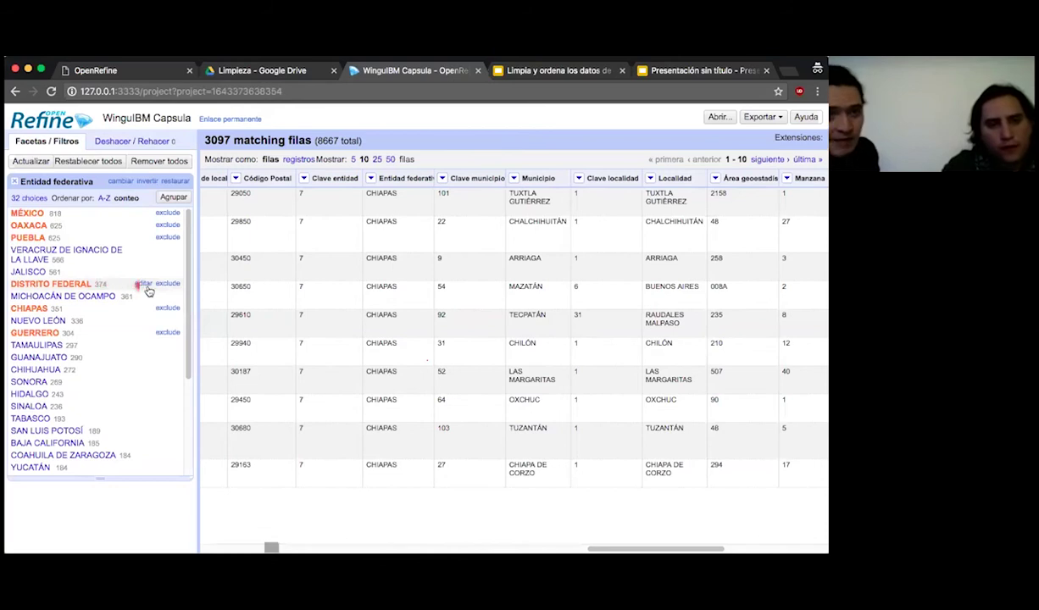
Step: Replace the value DISTRITO FEDERAL with CDMX in the Entidad federativa facet
left_click(144, 284)
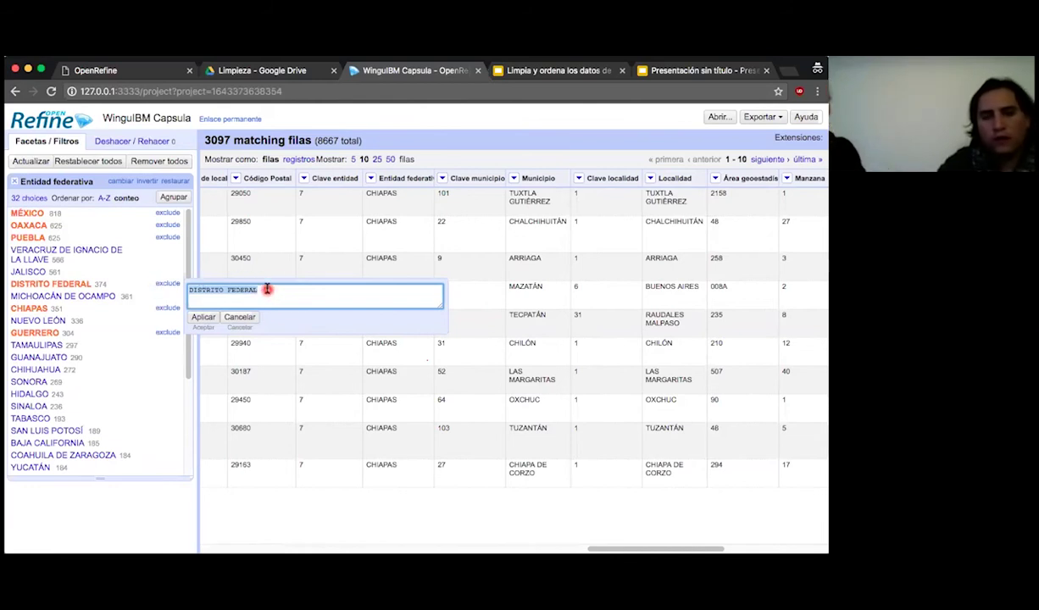
type("C")
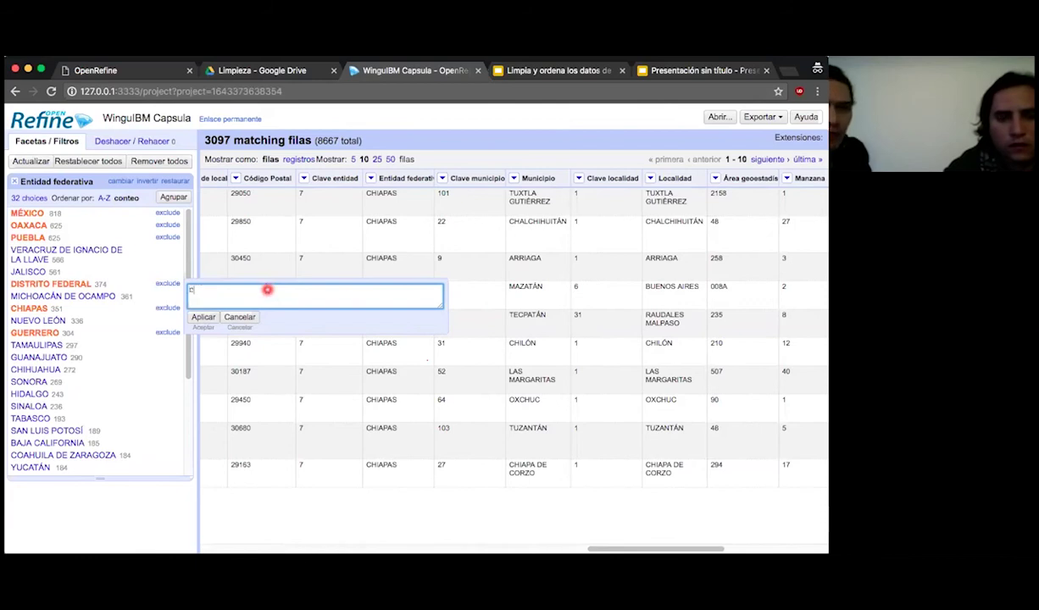
type("DMX")
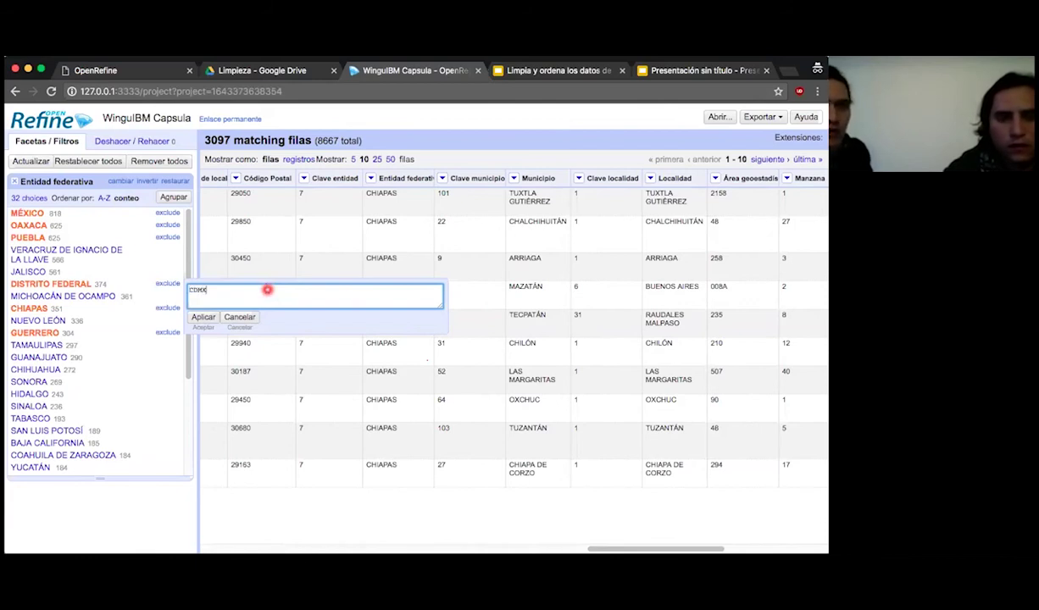
left_click(204, 319)
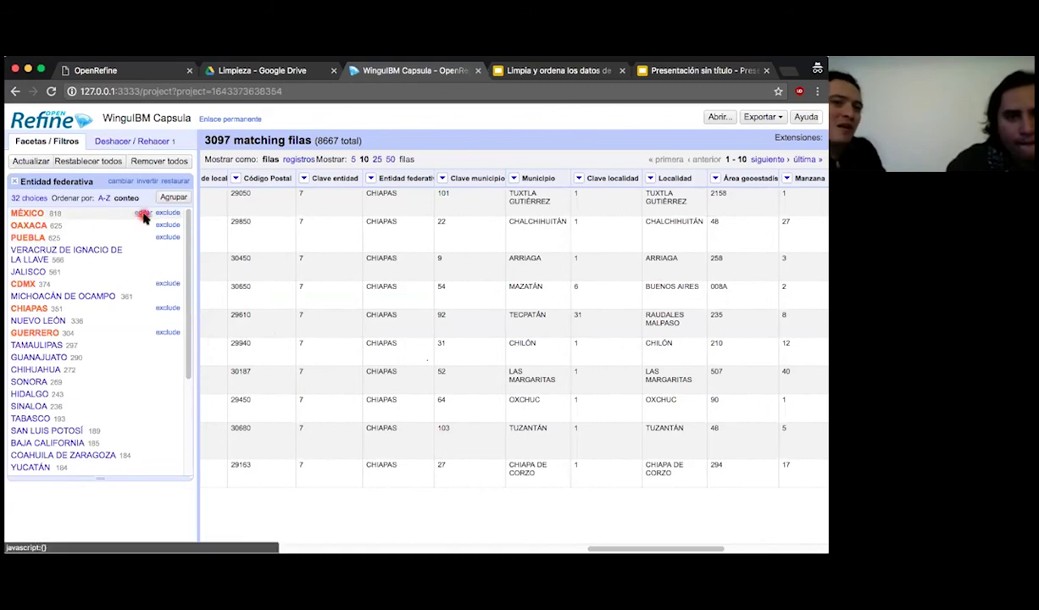
Step: Change the value MÉXICO to "Estado de MÉXICO" in the Entidad federativa facet
left_click(145, 216)
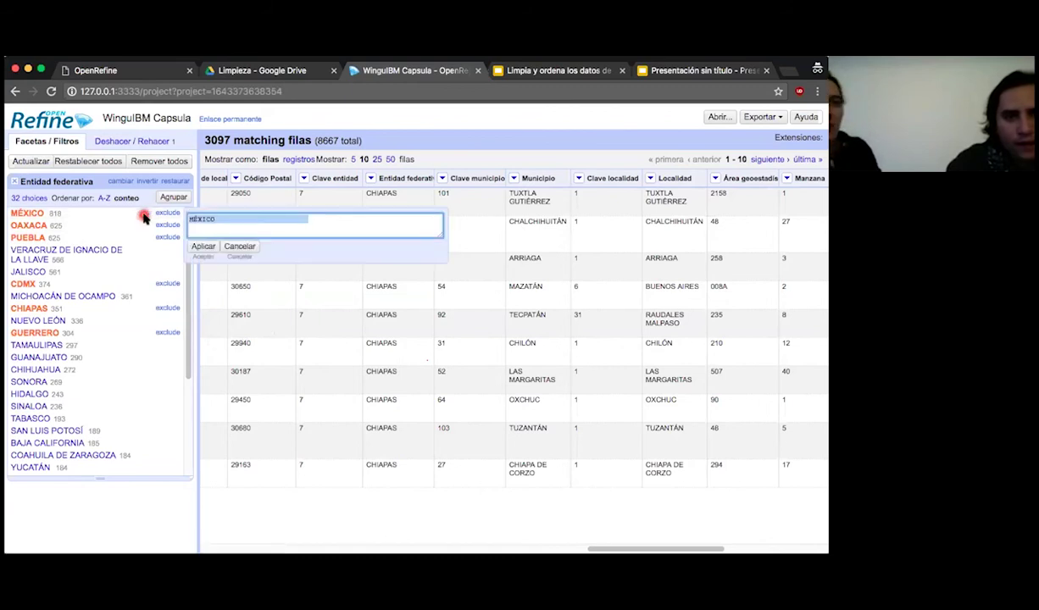
left_click(201, 219)
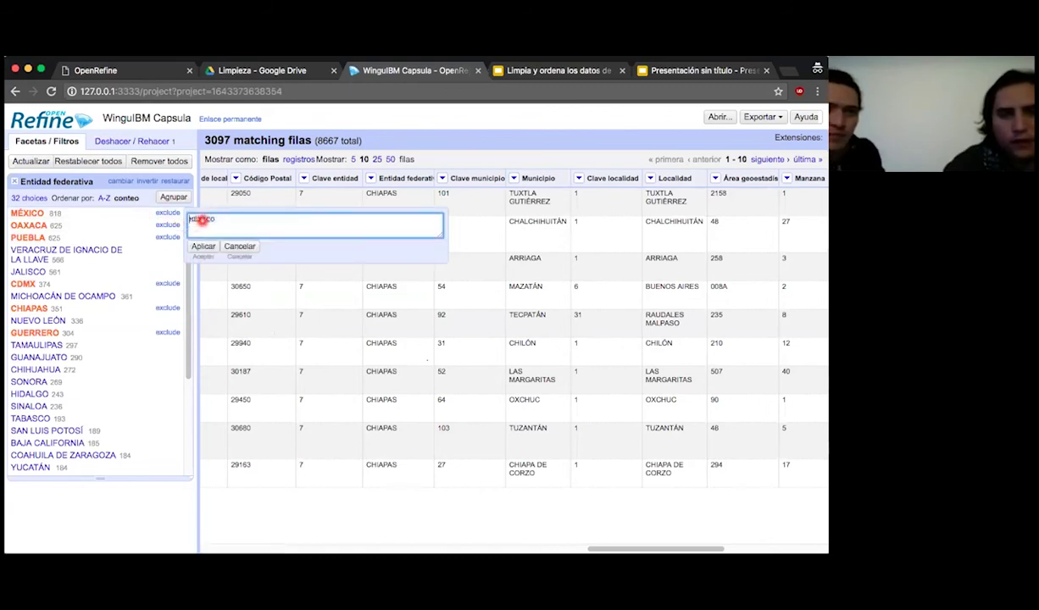
type("Estado")
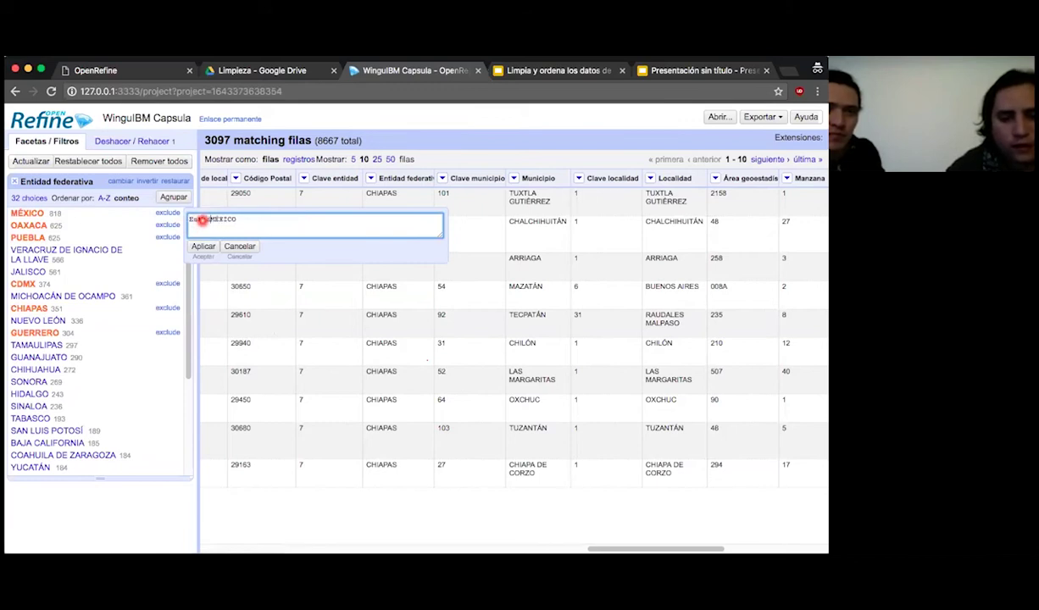
key("BackSpace")
key("BackSpace")
key("BackSpace")
key("BackSpace")
key("BackSpace")
key("BackSpace")
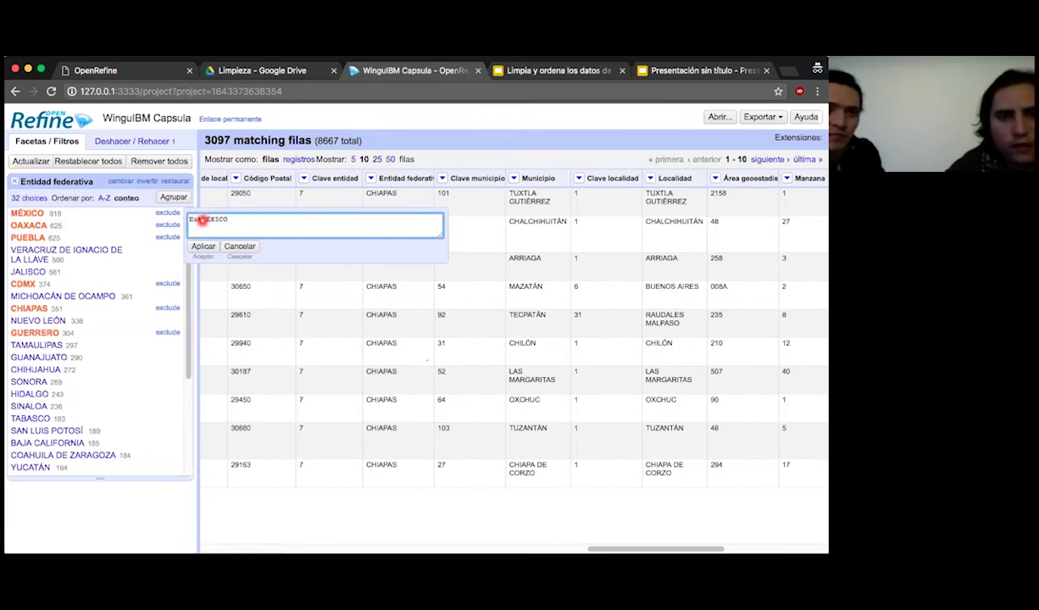
type("Estado")
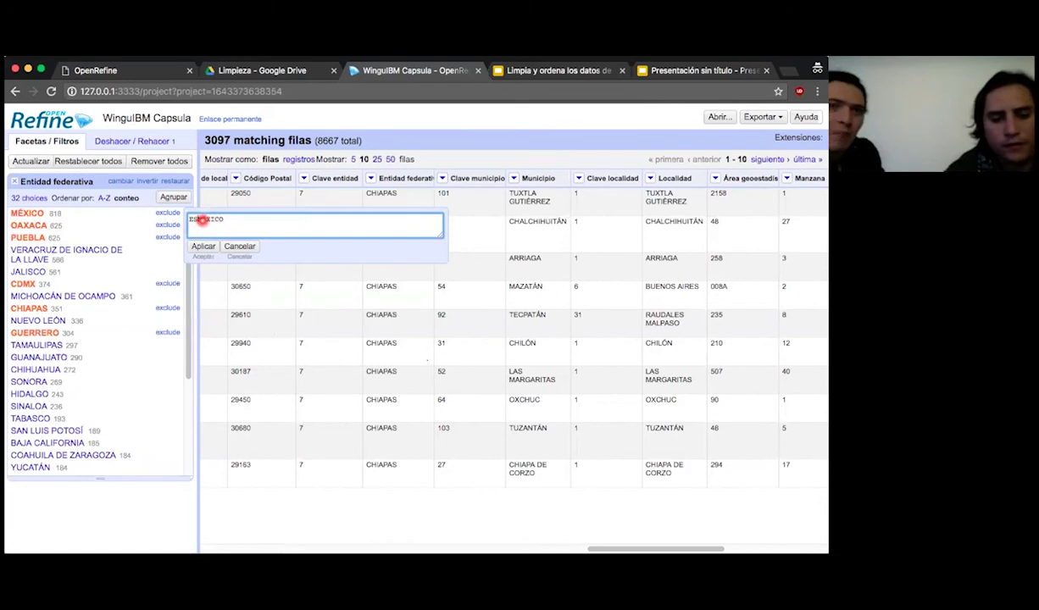
key("BackSpace")
key("BackSpace")
key("BackSpace")
key("BackSpace")
key("BackSpace")
key("BackSpace")
key("BackSpace")
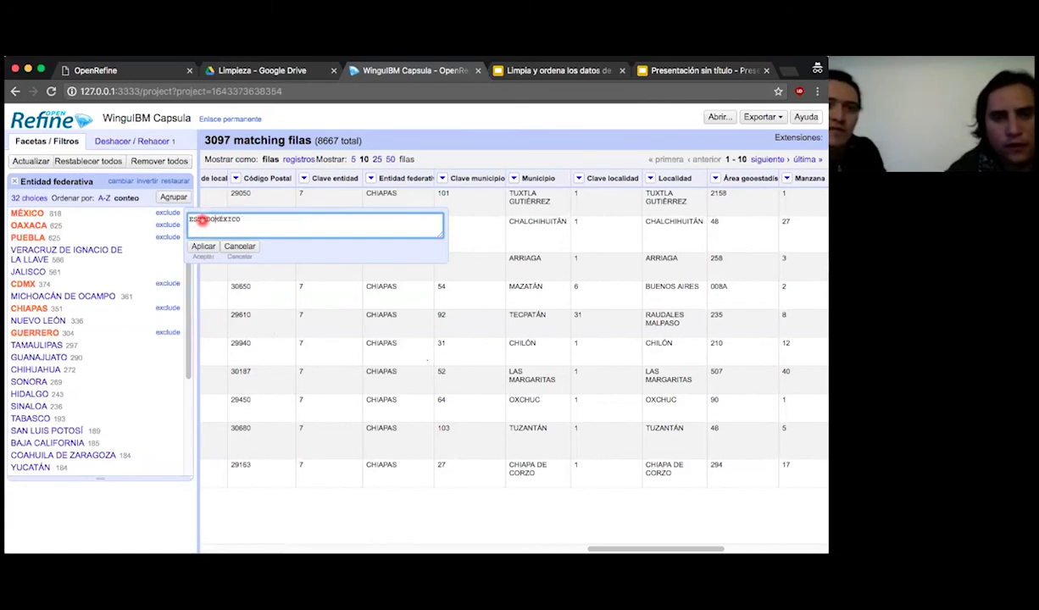
type("Estado de")
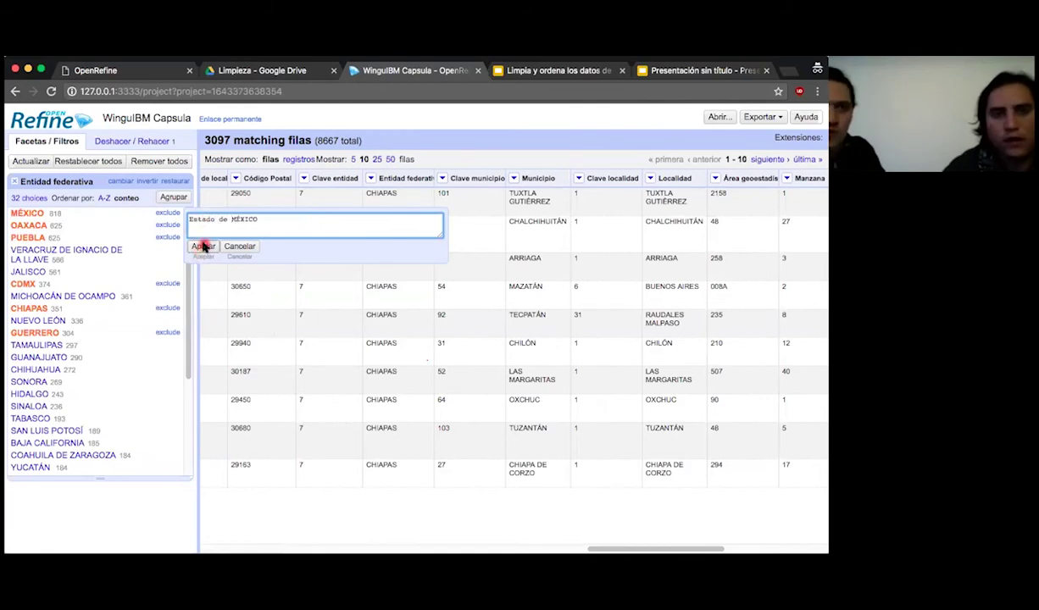
left_click(203, 246)
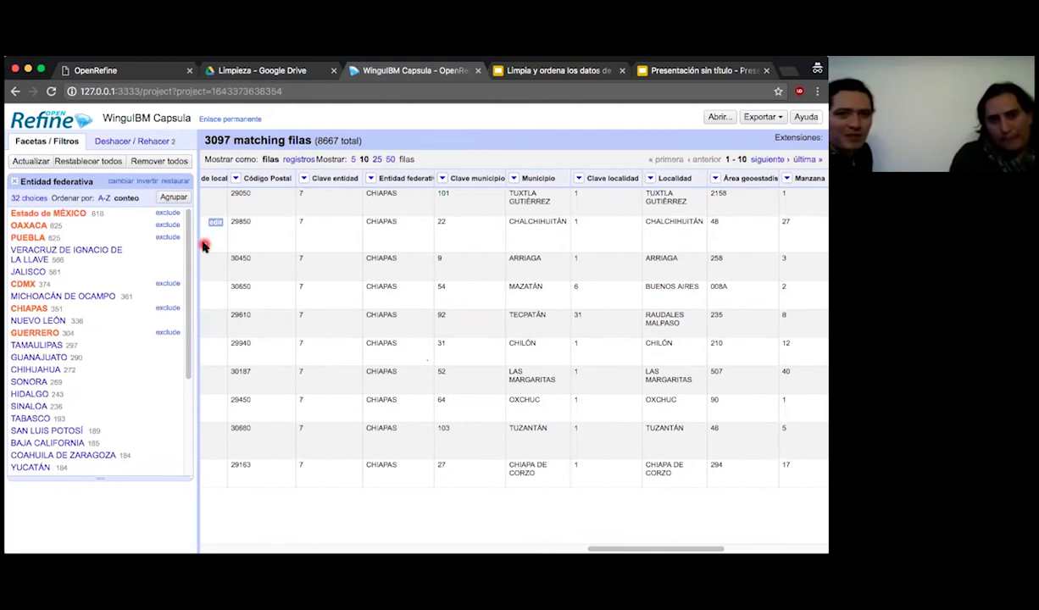
Step: Convert the Entidad federativa values to uppercase and include ESTADO DE MÉXICO in the facet selection again
left_click(372, 179)
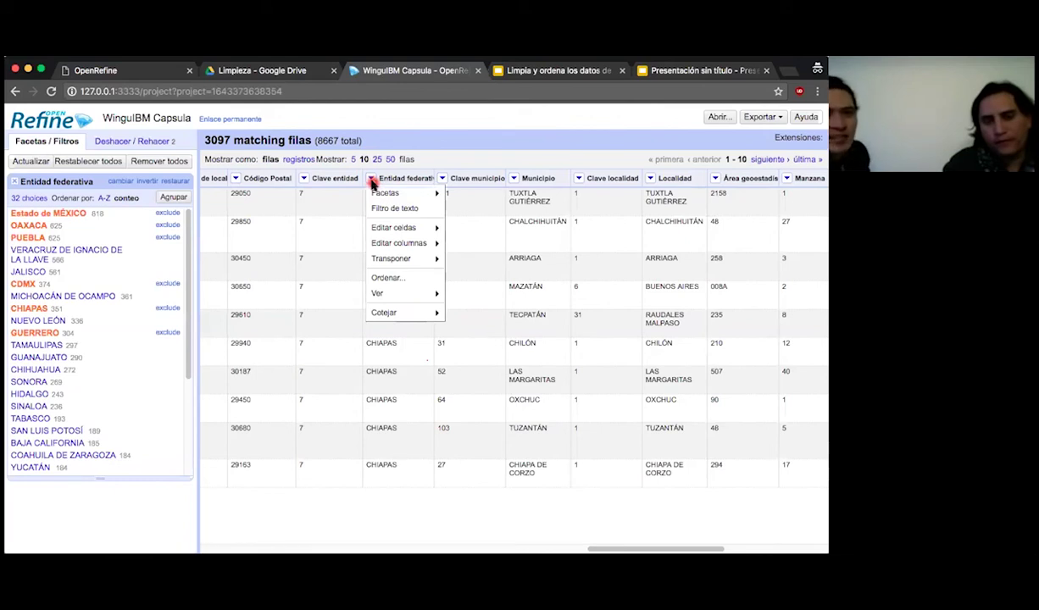
mouse_move(383, 231)
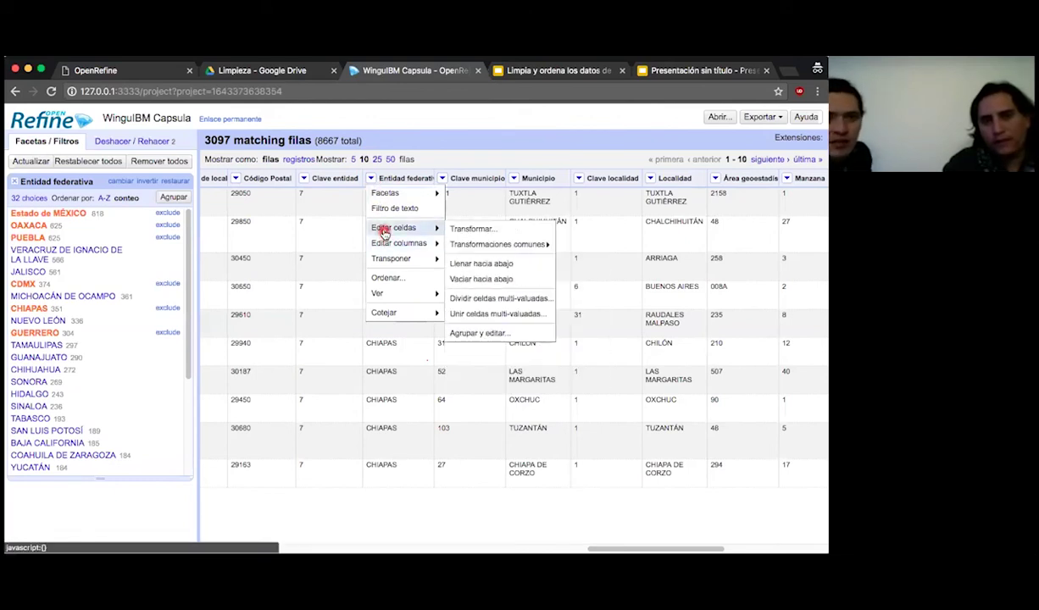
mouse_move(475, 245)
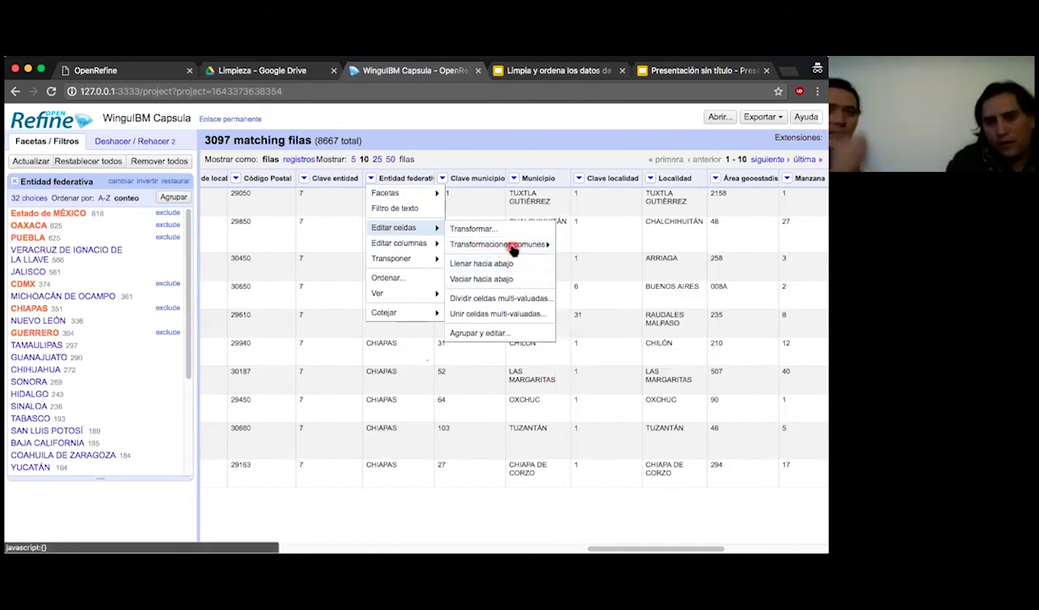
mouse_move(512, 246)
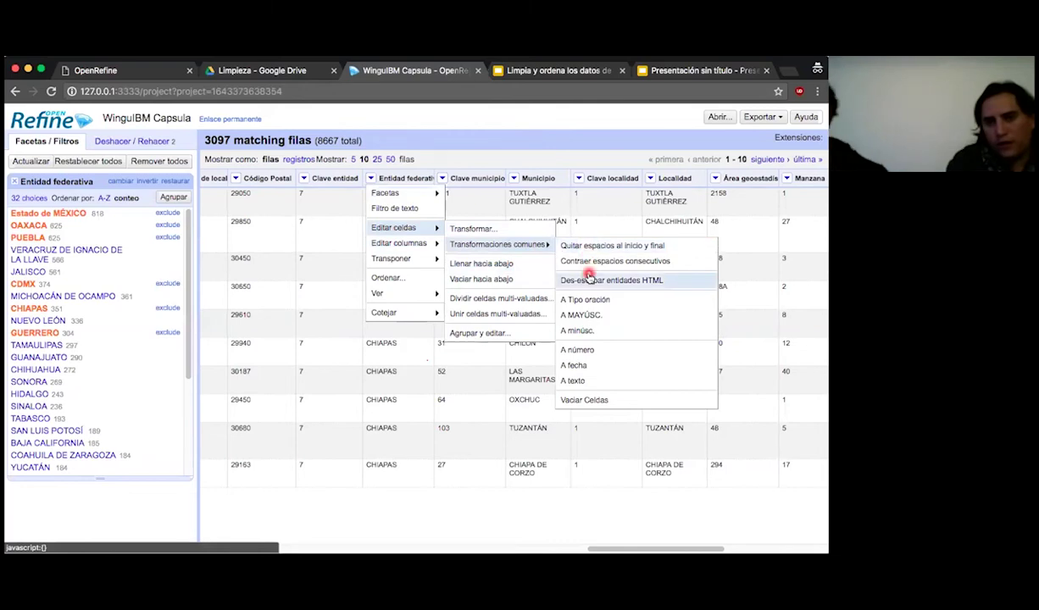
left_click(585, 317)
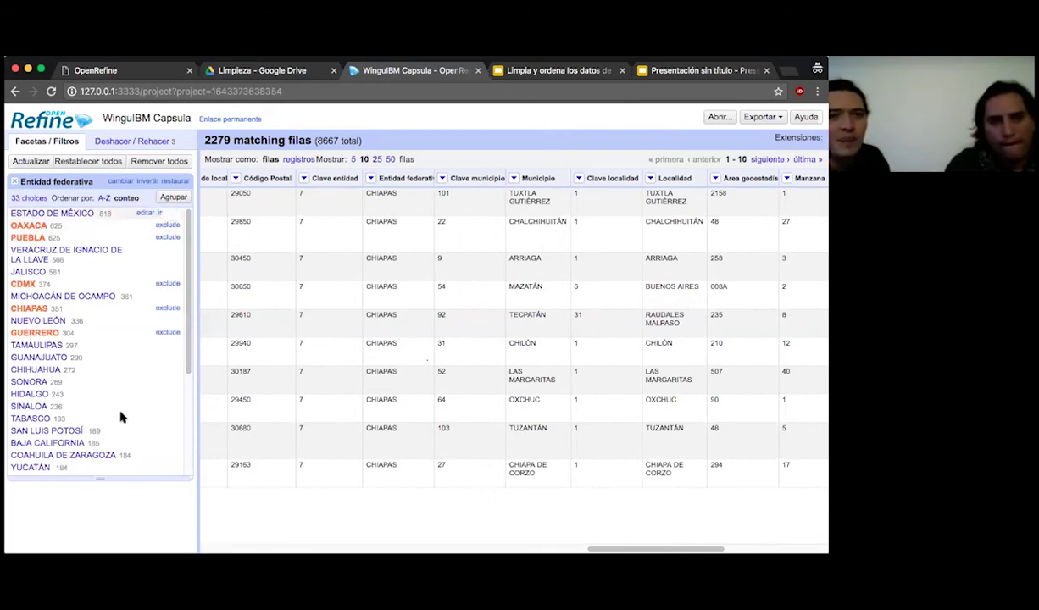
left_click(170, 213)
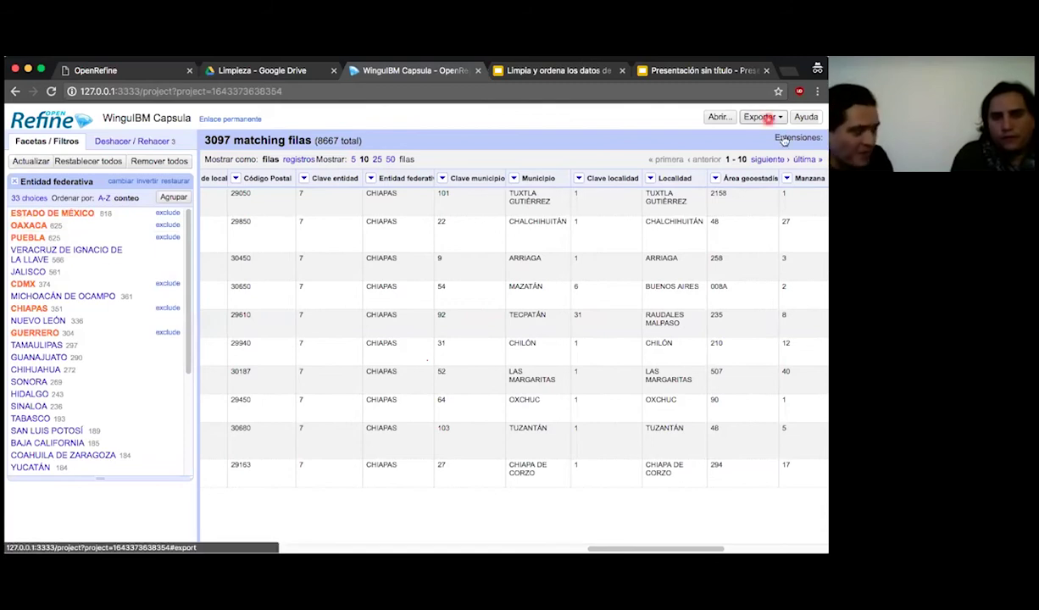
Step: Remove the Entidad federativa facet and add a text facet on the Razón social column
left_click(17, 180)
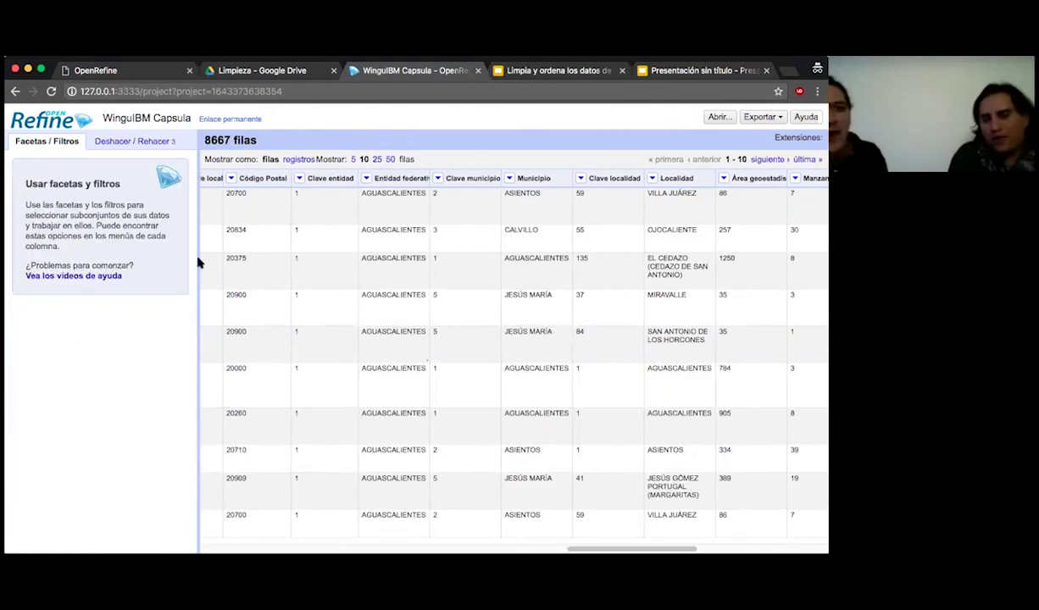
scroll(574, 319, "left", 10)
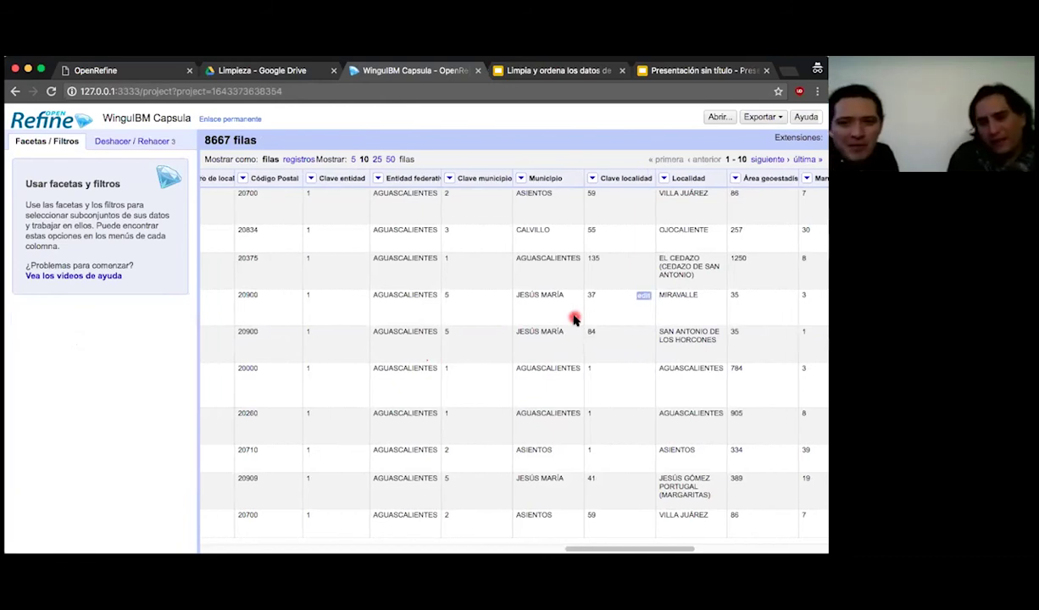
scroll(574, 319, "left", 15)
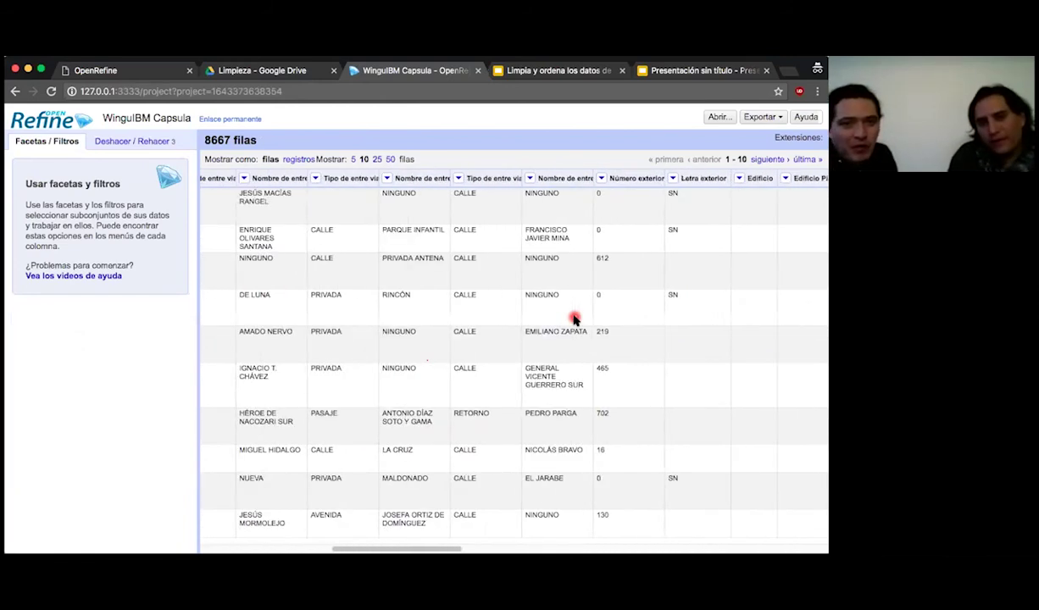
scroll(574, 319, "left", 15)
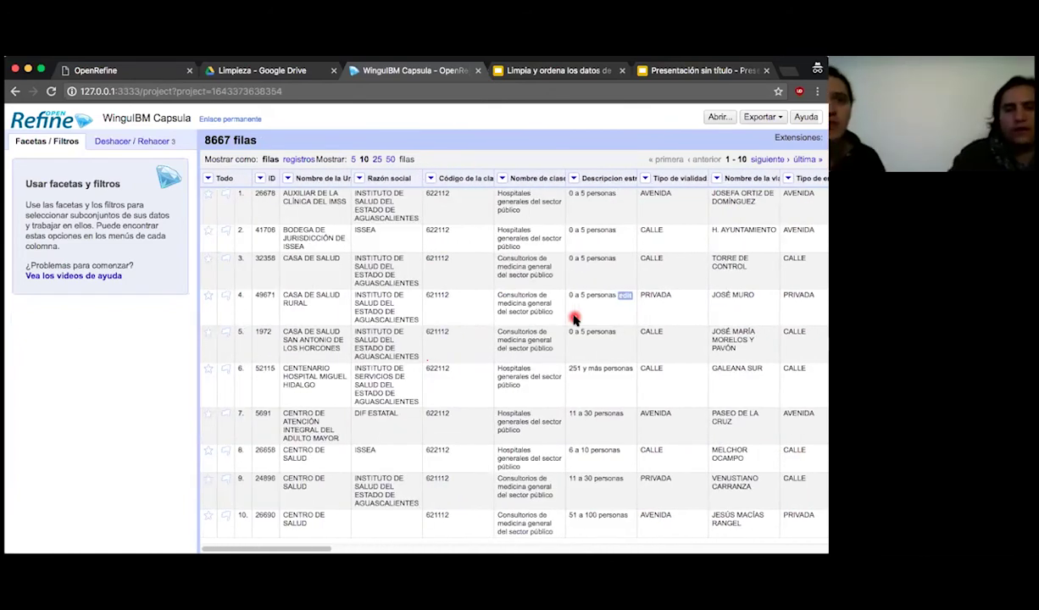
left_click(360, 180)
mouse_move(412, 195)
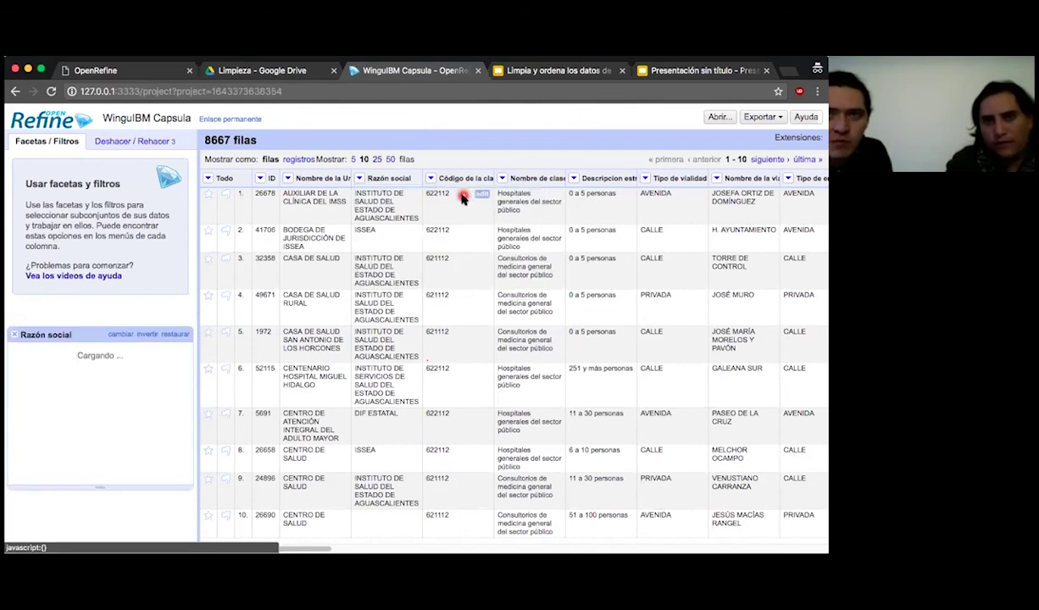
left_click(458, 195)
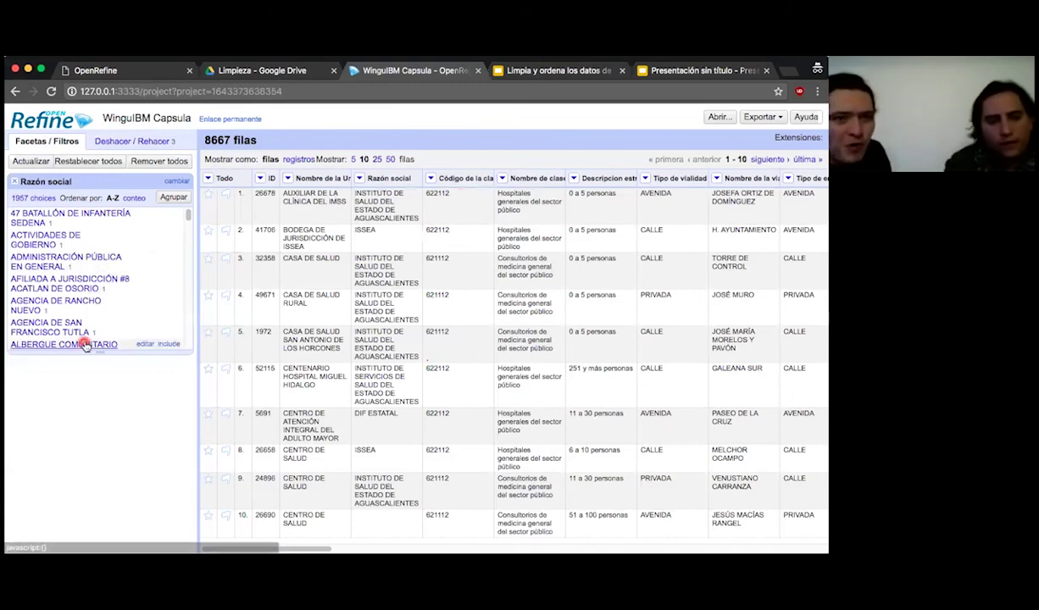
Step: Enlarge the Razón social facet and examine its choices for differently written names of the same institution
left_click_drag(98, 353, 100, 390)
mouse_move(115, 362)
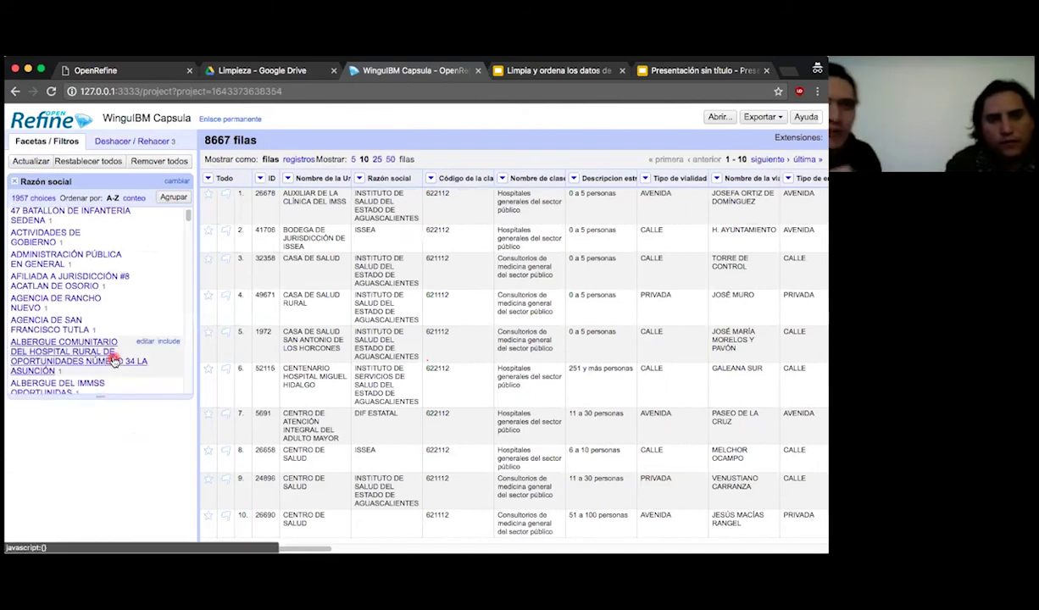
scroll(114, 361, "down", 8)
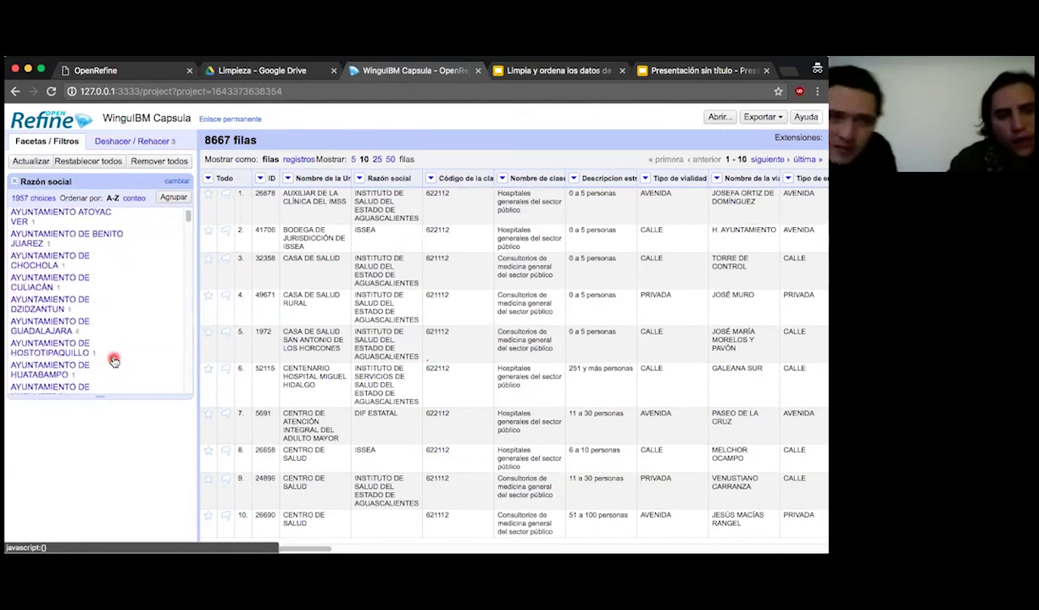
scroll(114, 361, "down", 20)
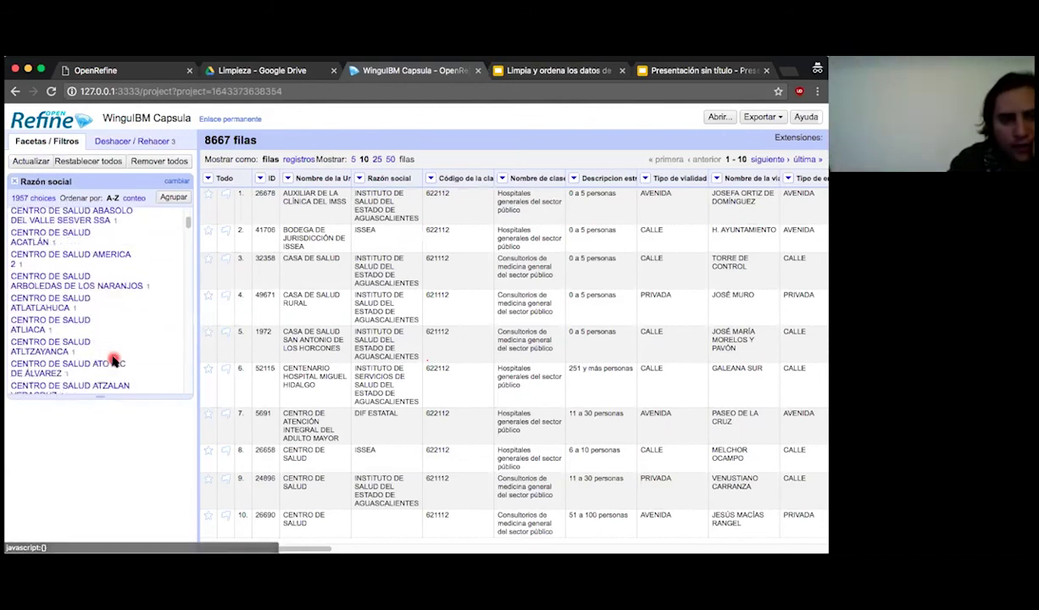
scroll(114, 361, "down", 15)
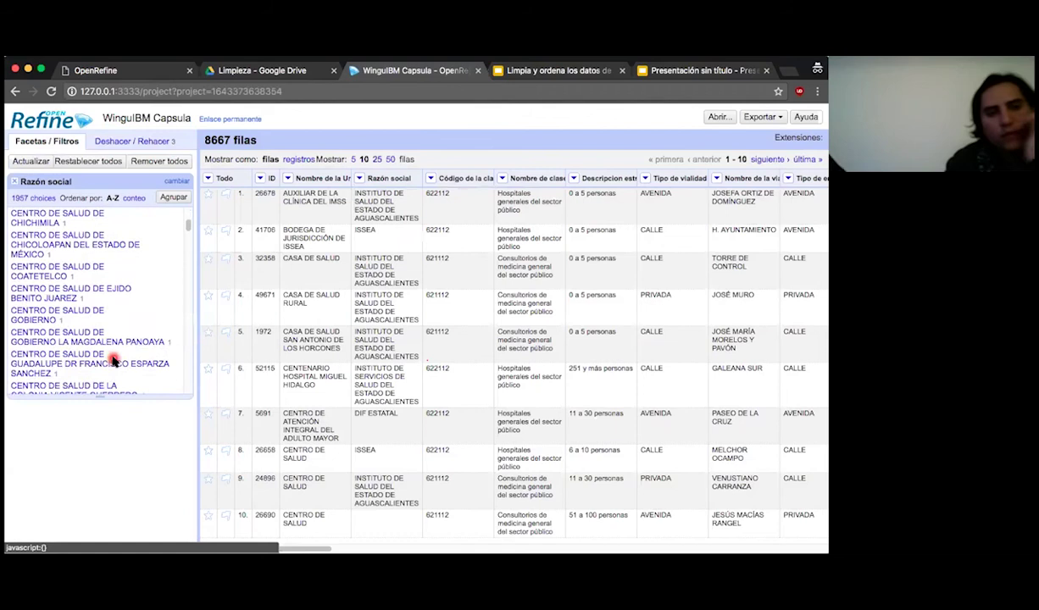
scroll(114, 361, "down", 15)
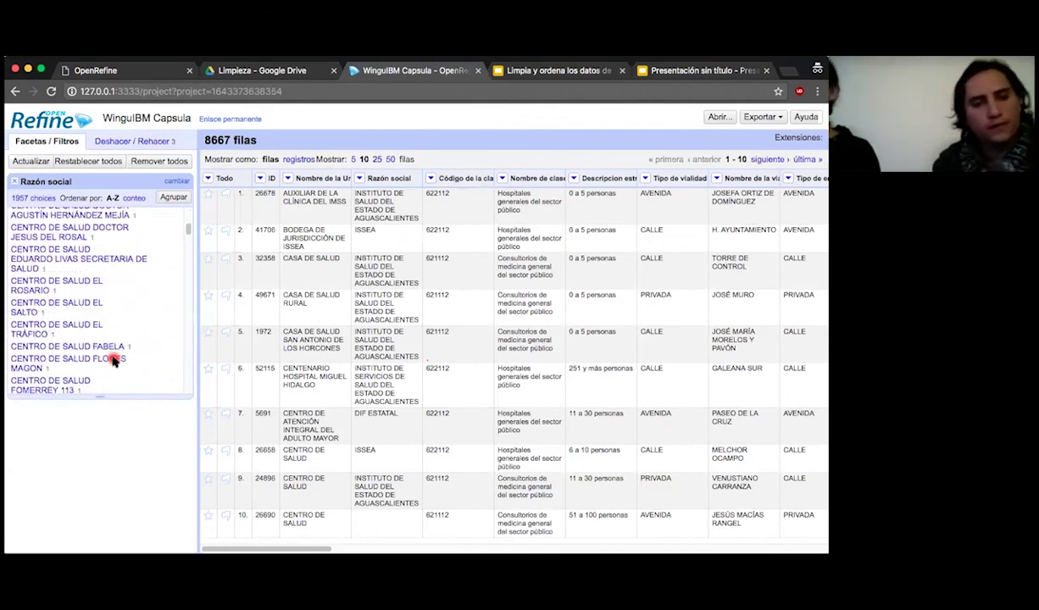
scroll(114, 361, "down", 20)
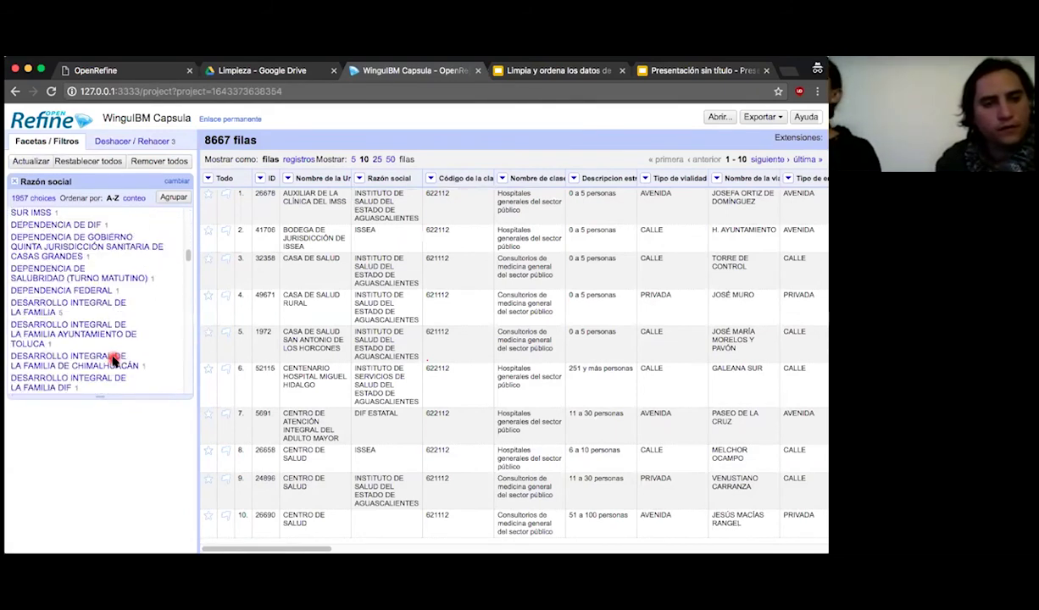
scroll(114, 361, "down", 2)
scroll(115, 361, "down", 20)
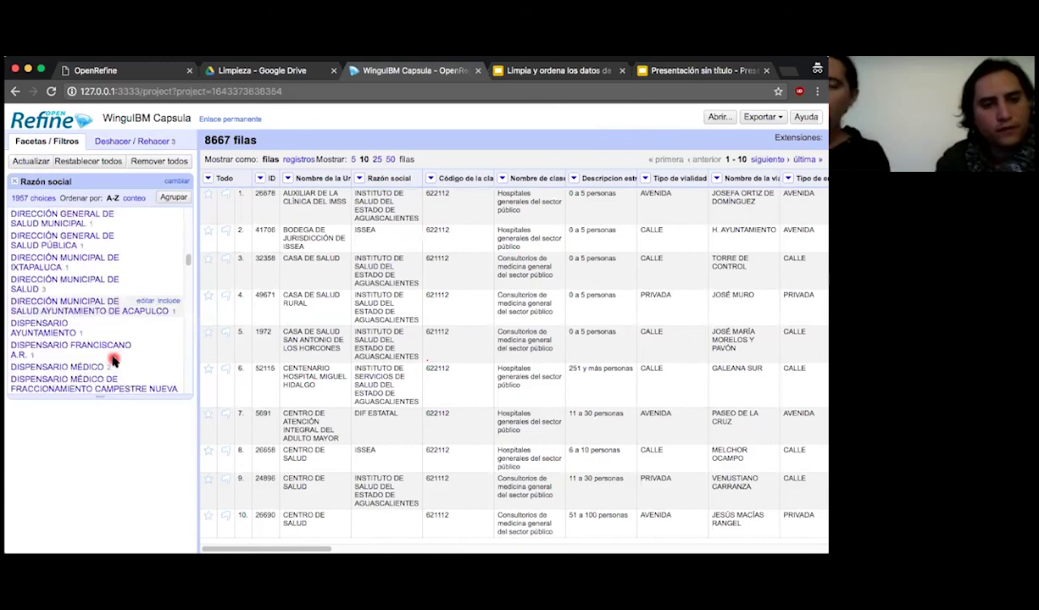
scroll(115, 361, "down", 20)
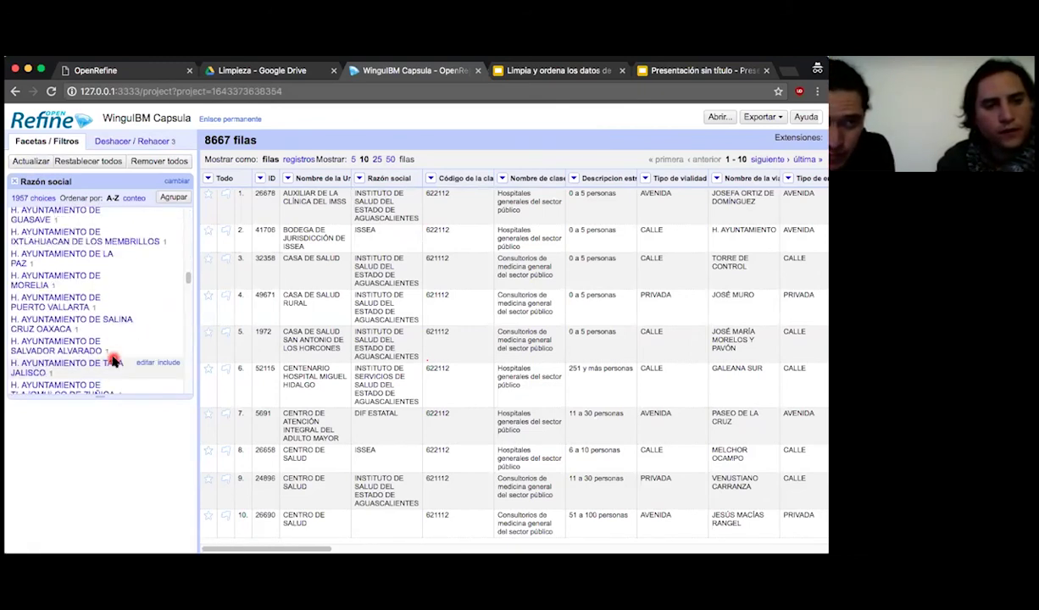
scroll(114, 361, "down", 20)
scroll(115, 361, "down", 20)
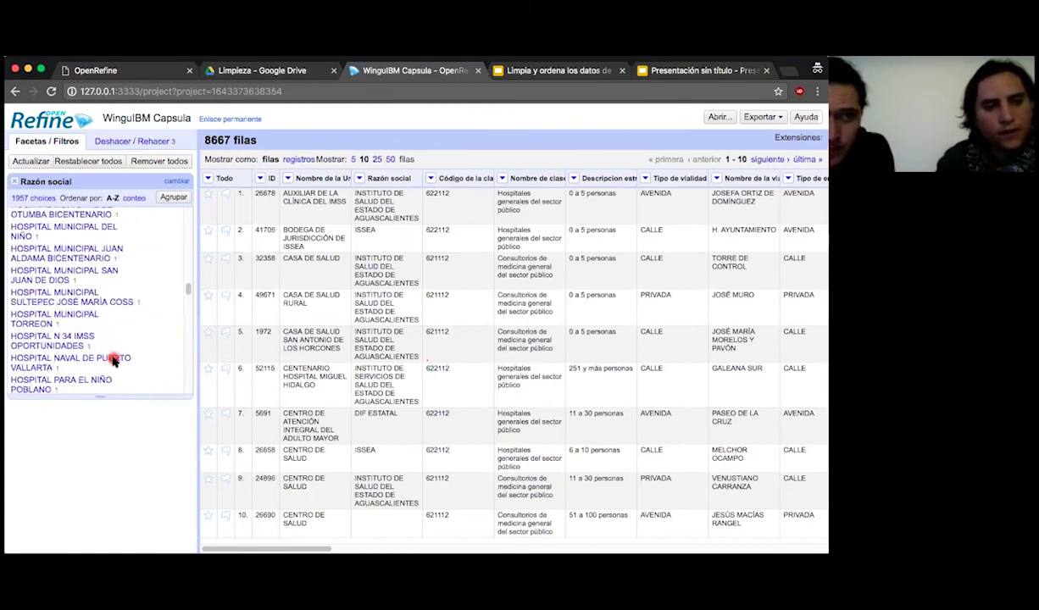
scroll(115, 361, "down", 2)
scroll(114, 360, "up", 3)
scroll(115, 360, "up", 2)
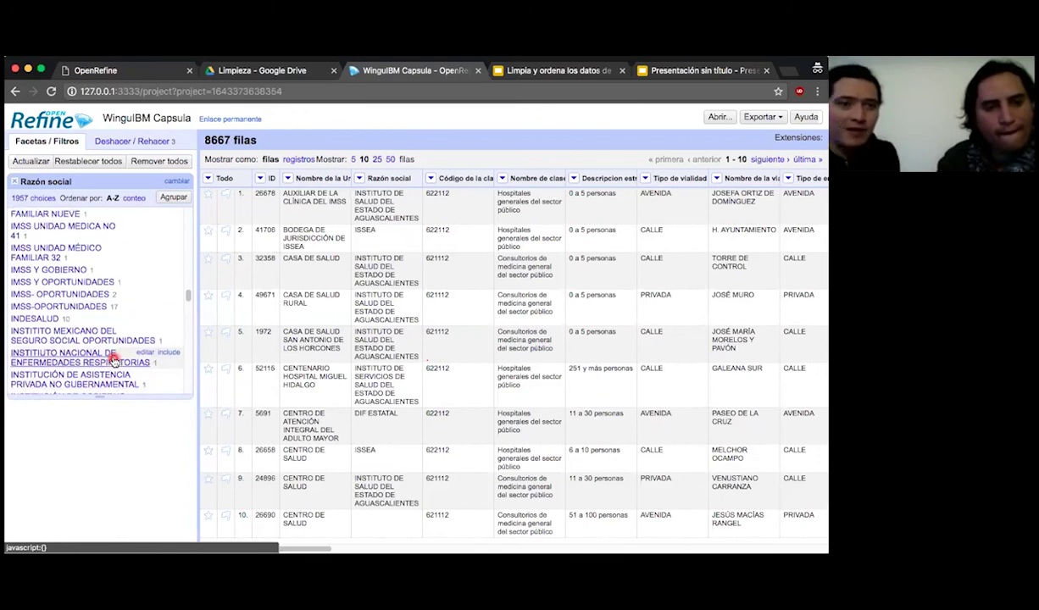
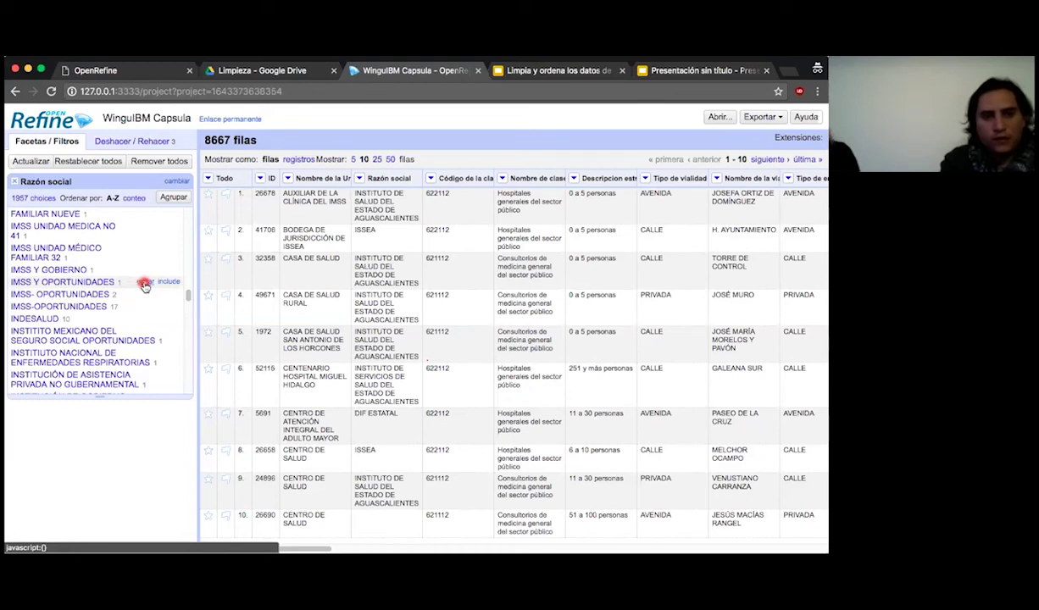
Step: Change the value IMSS Y OPORTUNIDADES to IMSS-OPORTUNIDADES in the Razón social facet
left_click(144, 282)
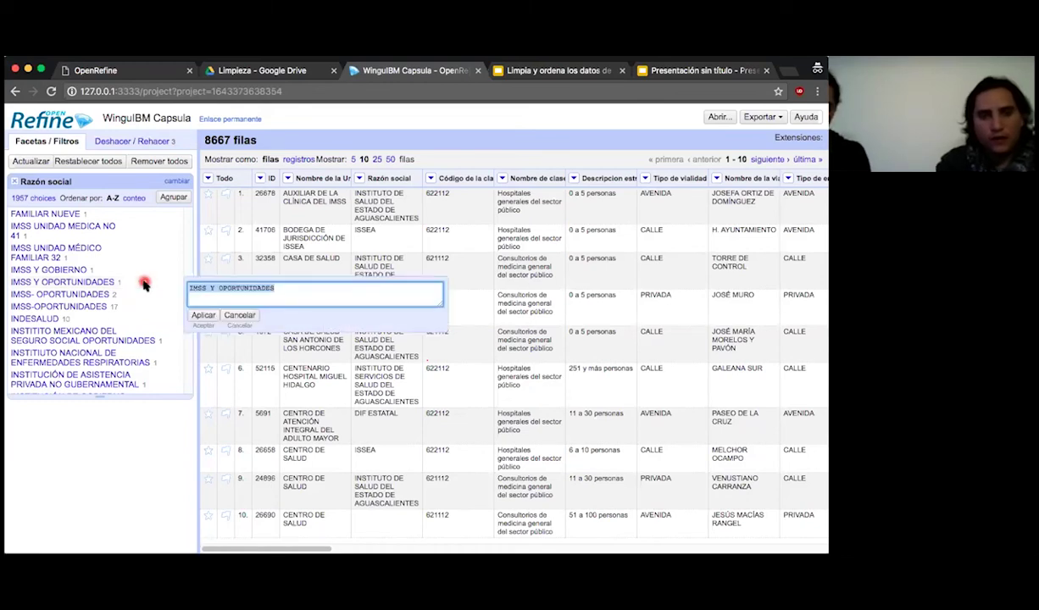
left_click(220, 289)
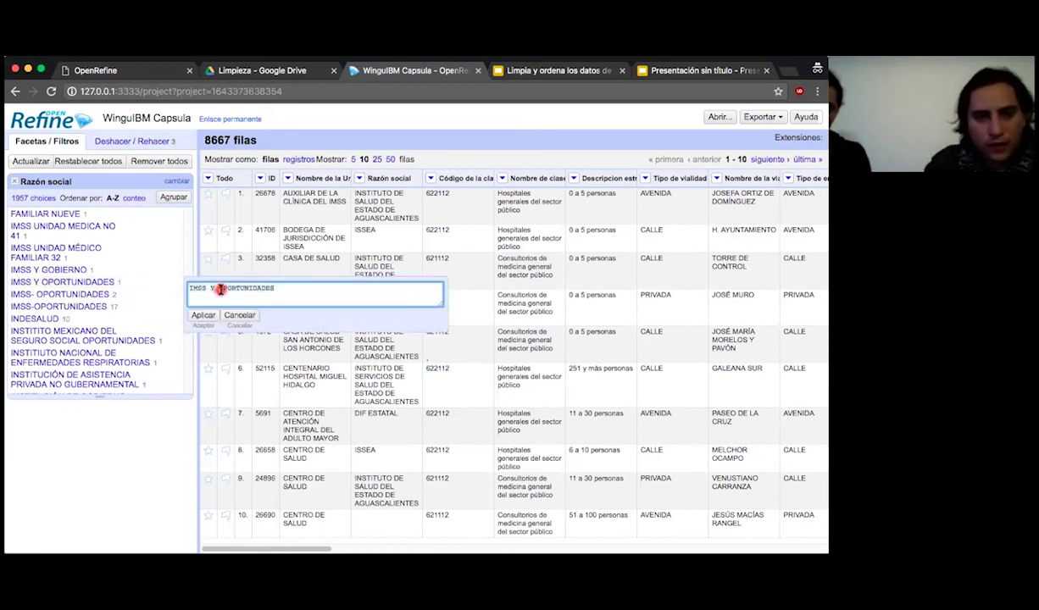
key("BackSpace")
key("BackSpace")
key("BackSpace")
type("-")
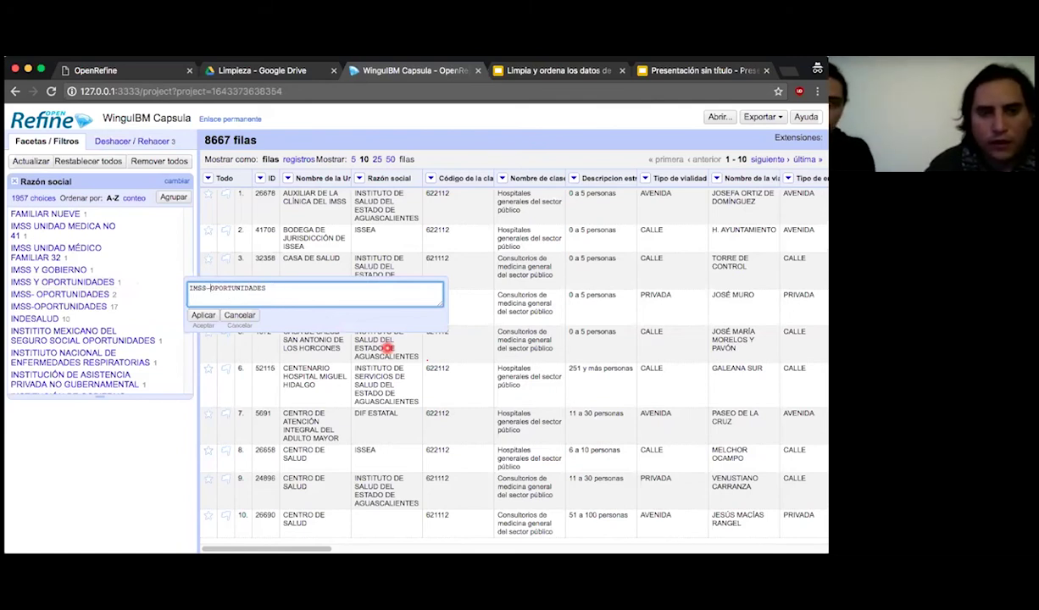
left_click(203, 316)
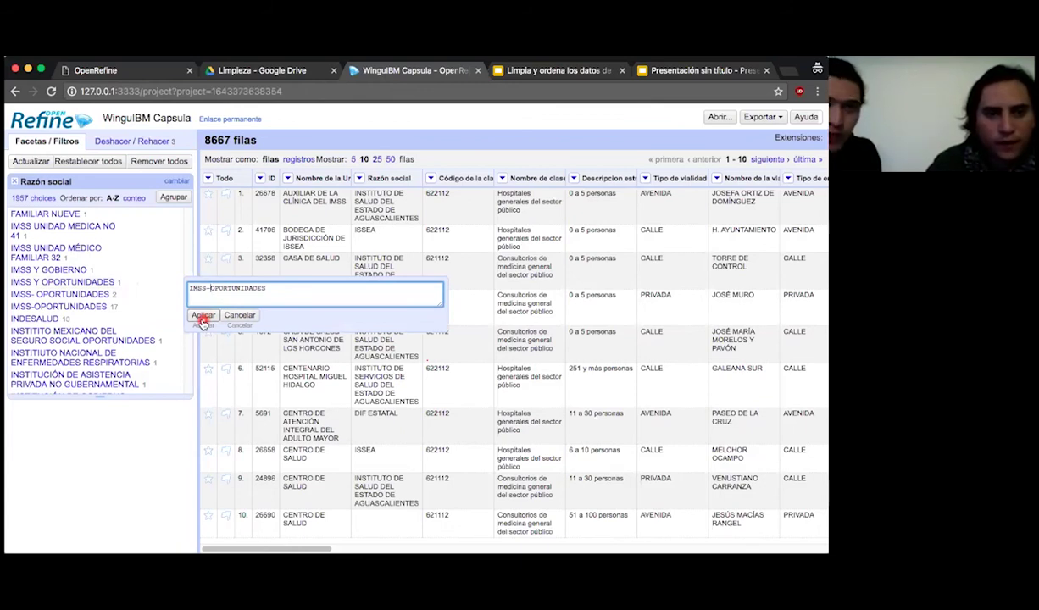
left_click(201, 317)
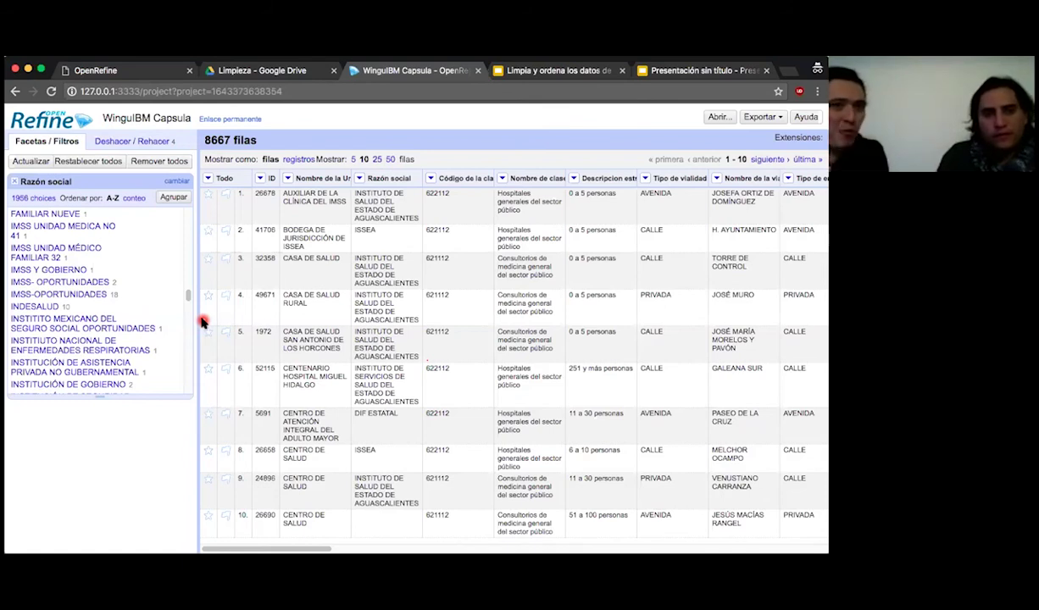
Step: Cluster the Razón social values and mark the SECRETARÍA DE SALUD DEL GOBIERNO DEL ESTADO group for merging
left_click(173, 198)
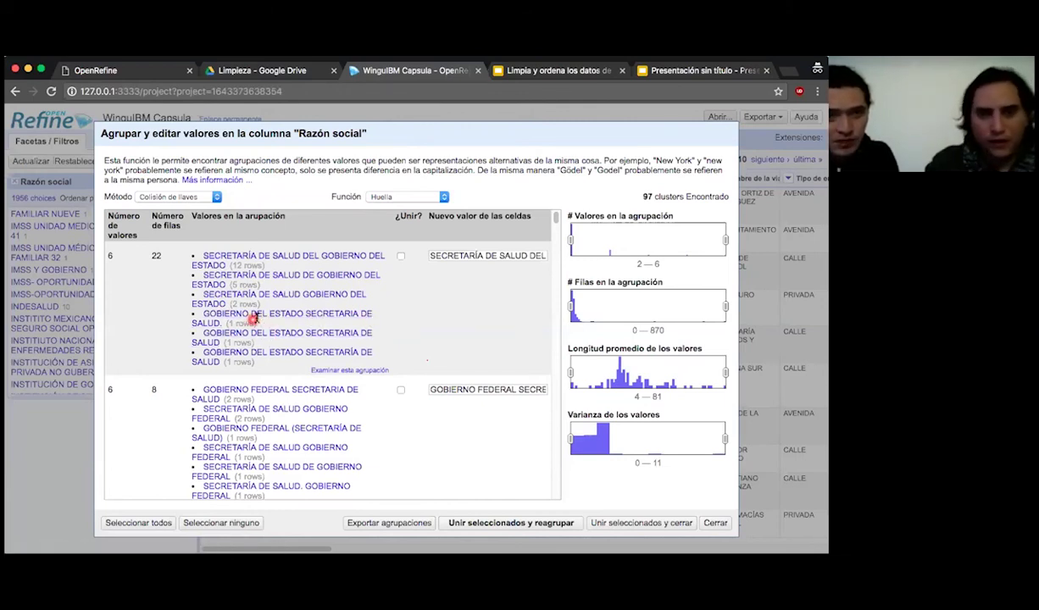
left_click(416, 339)
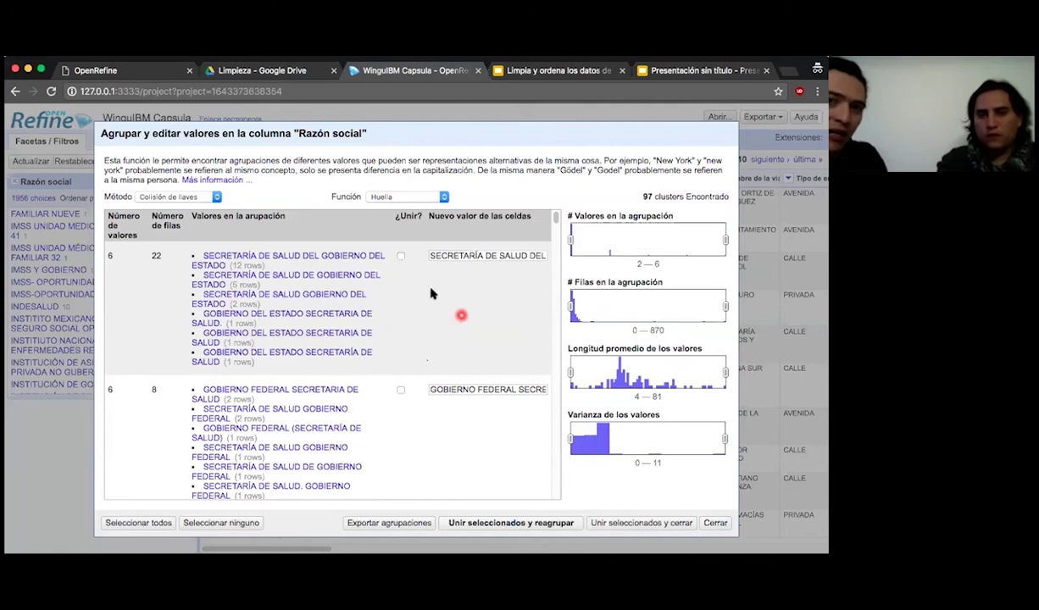
left_click(401, 259)
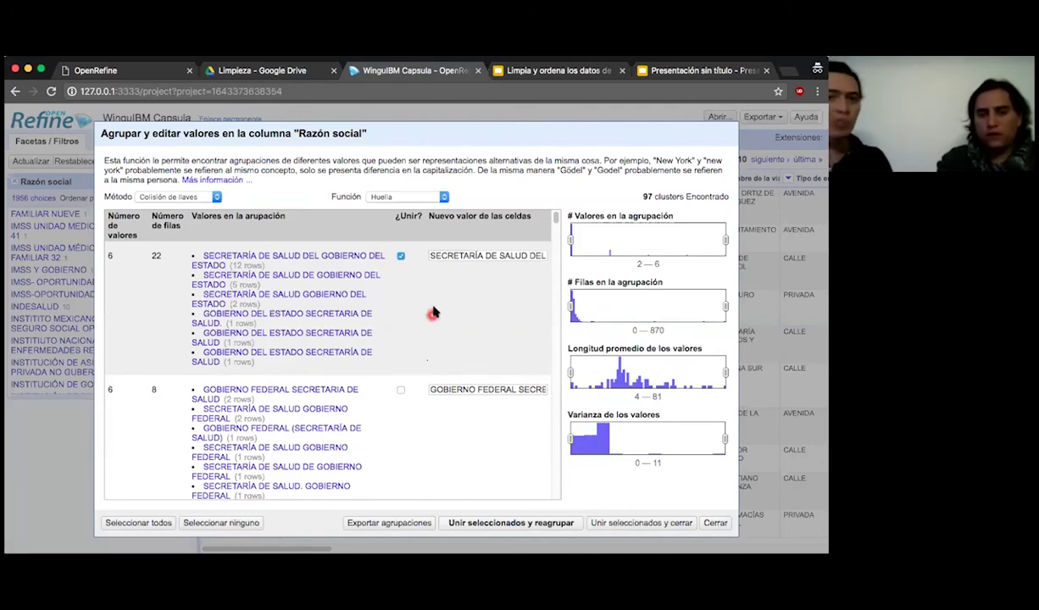
Step: Read the full new cell value proposed for the first cluster through to its end
left_click(449, 258)
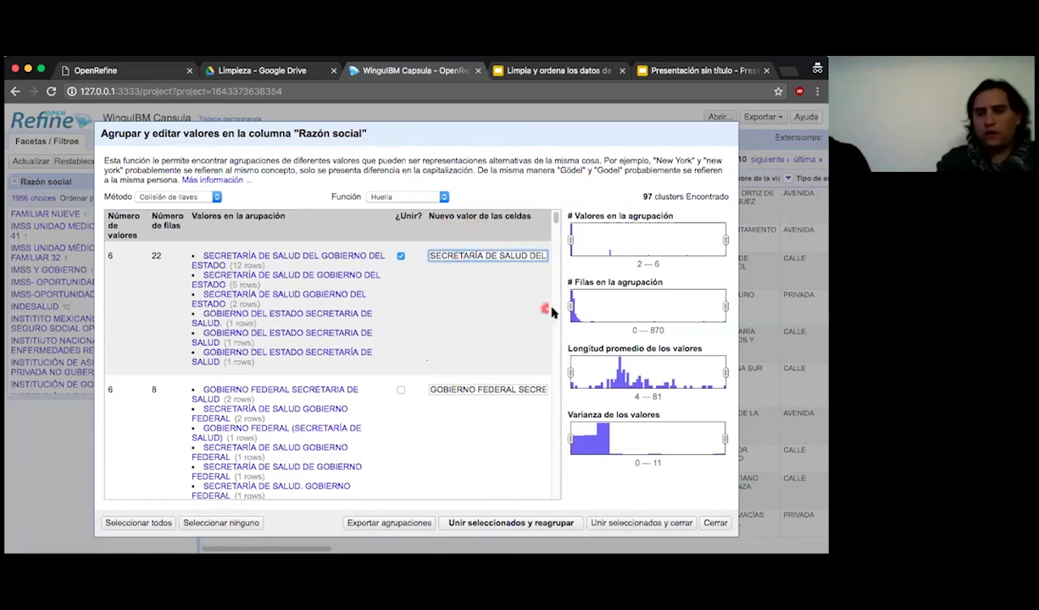
key("Right")
key("Right")
key("Right")
key("Right")
key("Right")
key("Right")
key("Right")
key("Right")
key("Right")
key("Right")
key("Right")
key("Right")
key("Right")
key("Right")
key("Right")
key("Right")
key("Right")
key("Right")
key("Right")
key("Right")
key("Right")
key("Right")
key("Right")
key("Right")
key("Right")
key("Right")
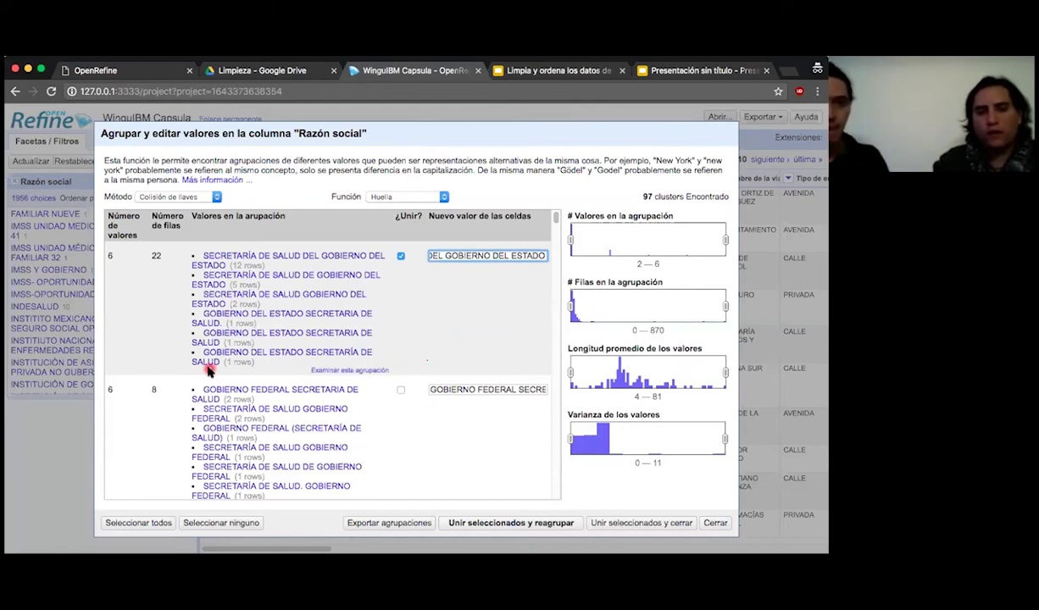
Step: Mark the GOBIERNO FEDERAL SECRETARIA DE SALUD cluster for merging
scroll(217, 456, "down", 1)
scroll(217, 456, "down", 3)
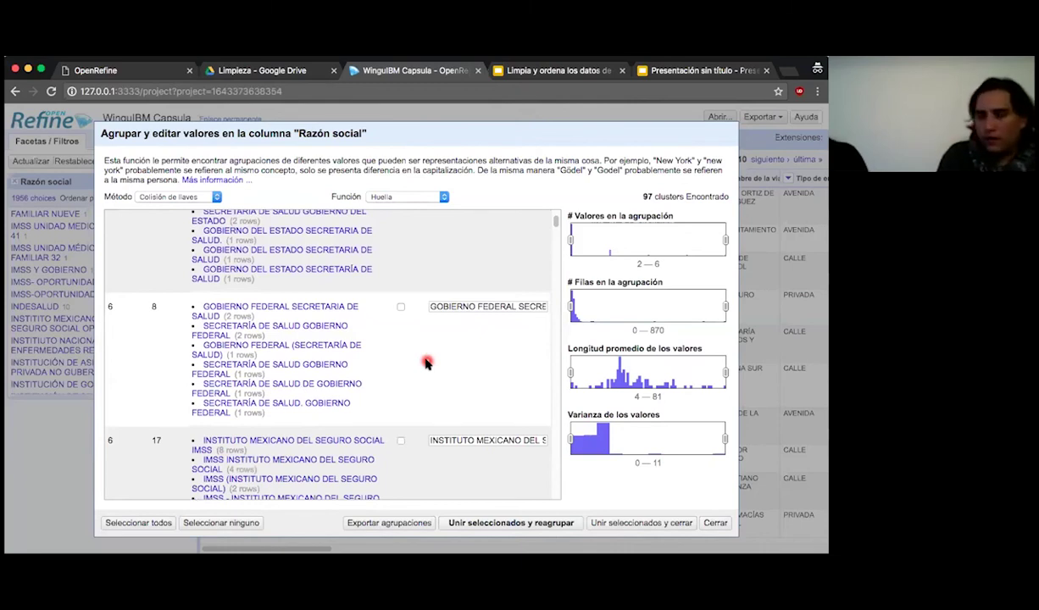
left_click(401, 309)
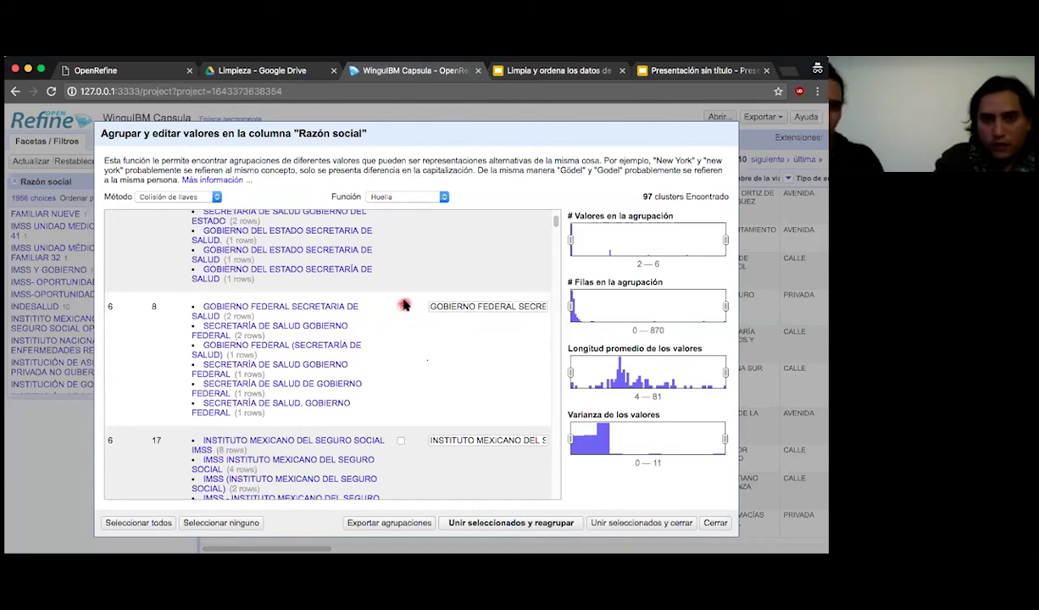
Step: Read the new cell value proposed for the GOBIERNO FEDERAL SECRETARIA DE SALUD cluster through to its end
left_click(499, 309)
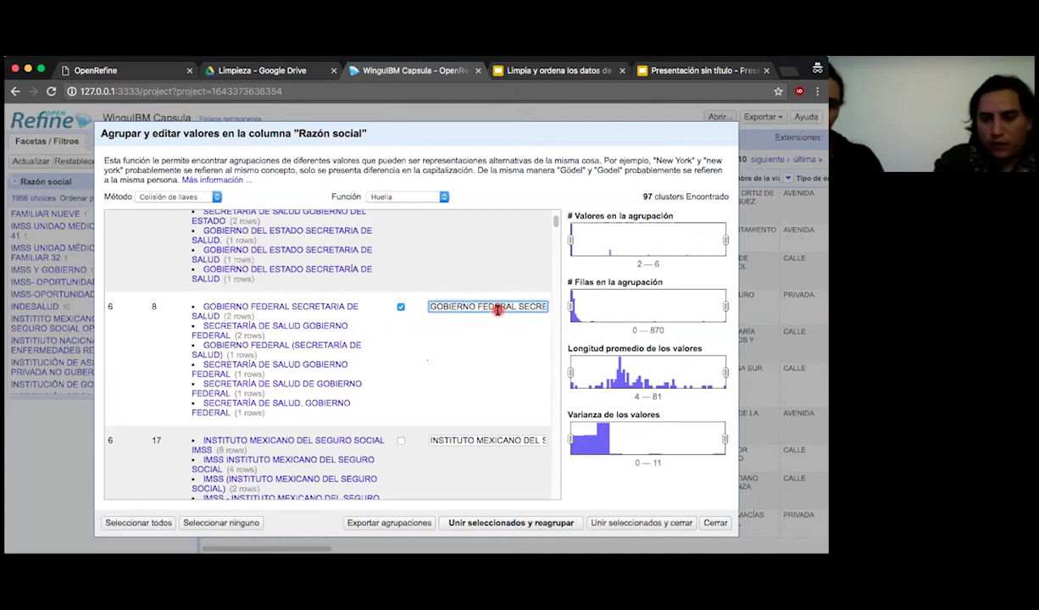
key("End")
key("Right")
key("Right")
key("Right")
key("Right")
key("Right")
key("Right")
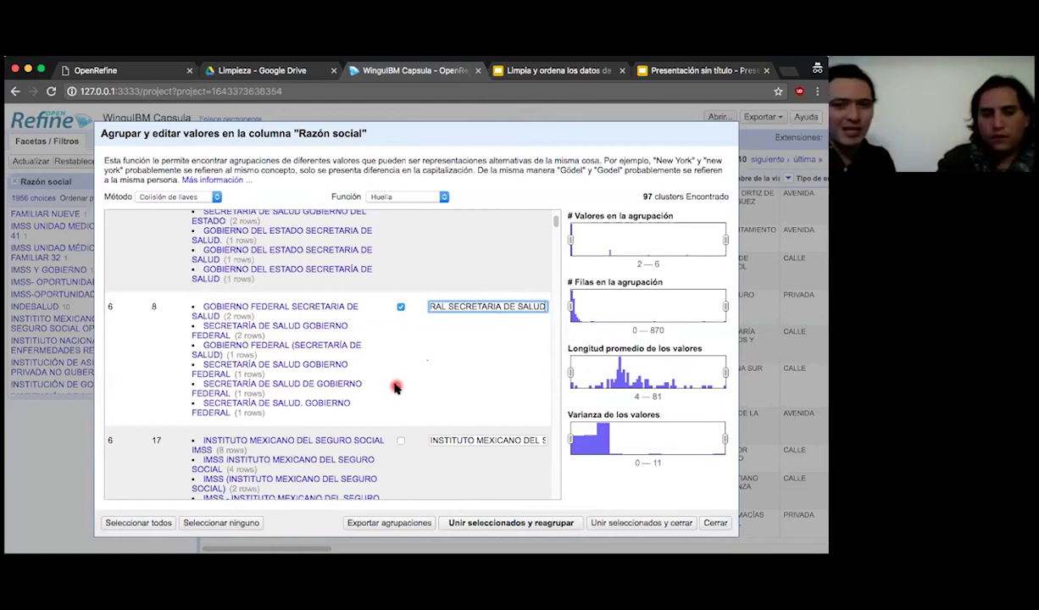
Step: Select all the Huella clusters of Razón social, merge them and recluster
left_click(140, 523)
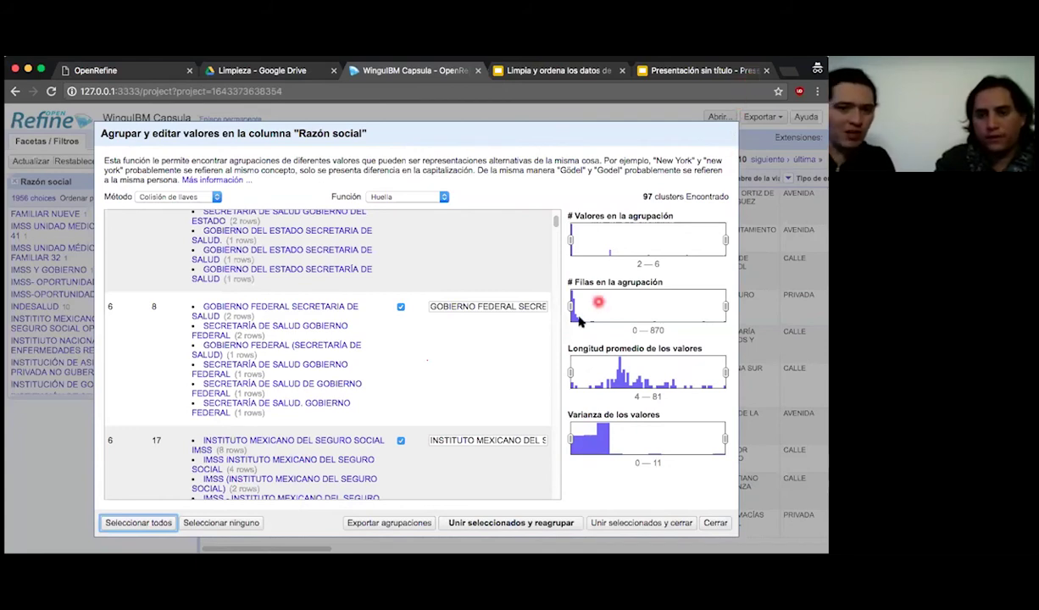
left_click(522, 524)
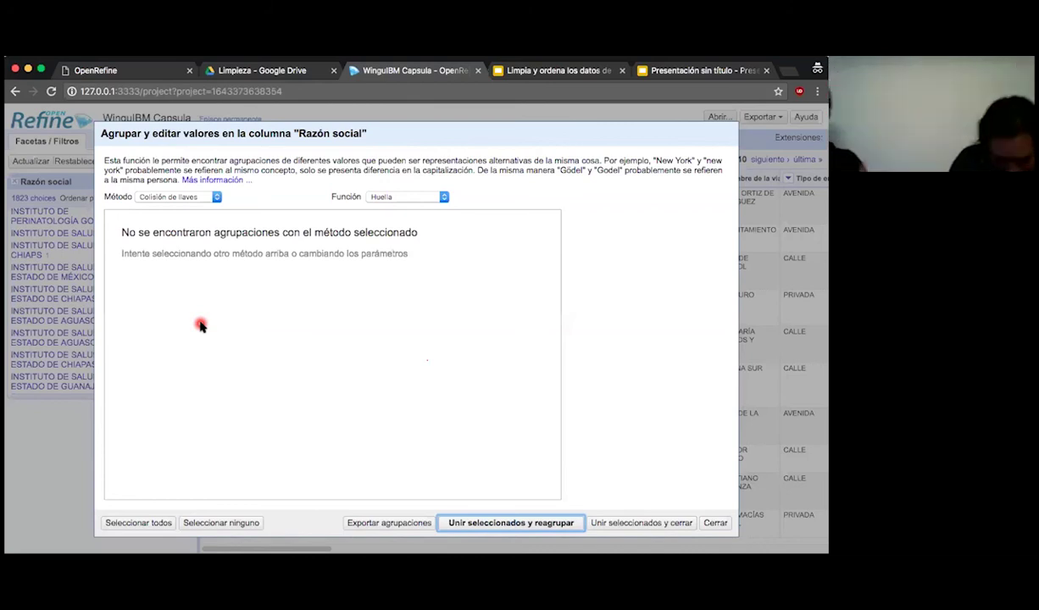
Step: Cluster the Razón social values by key collision with the cologne-phonetic function
left_click(214, 199)
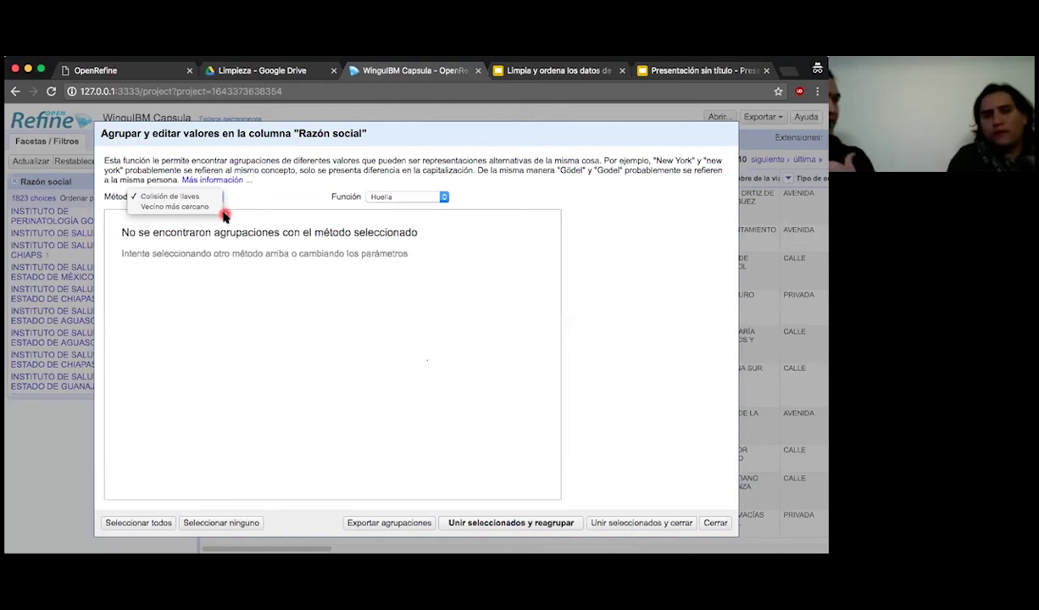
left_click(439, 201)
left_click(440, 197)
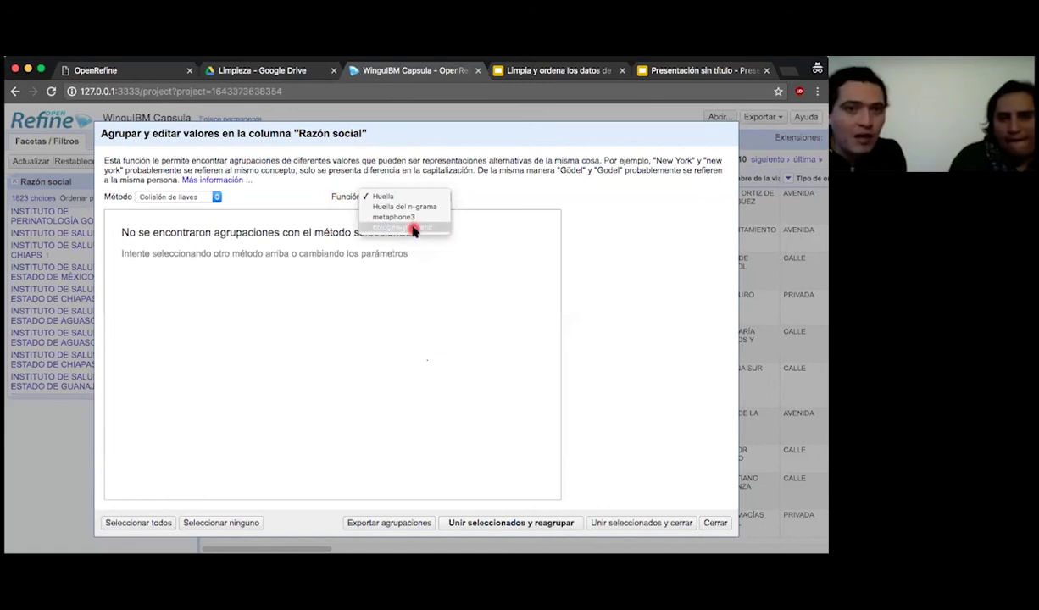
left_click(417, 227)
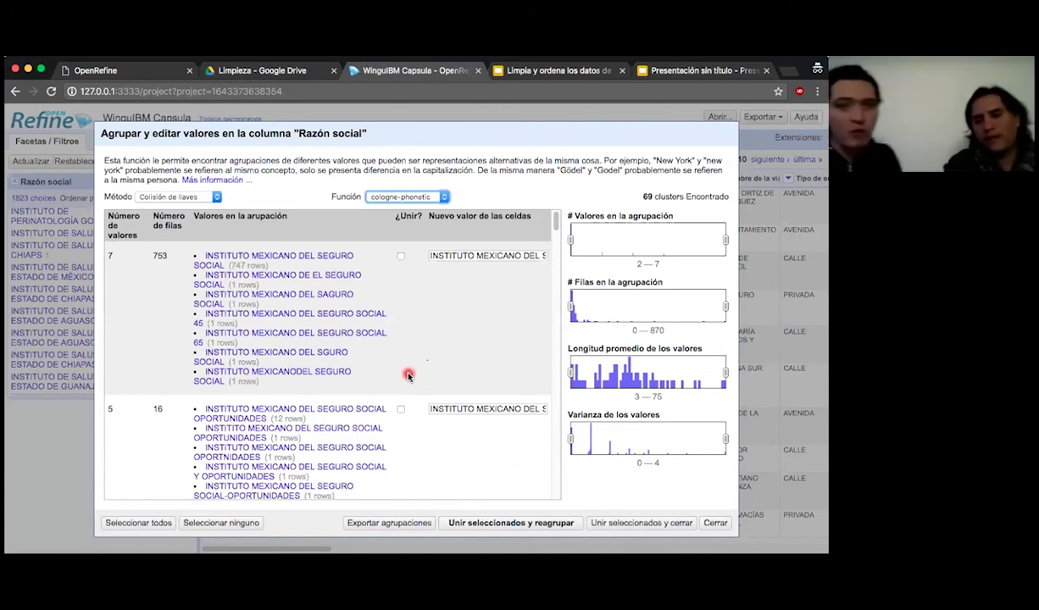
Step: Check the new value of the INSTITUTO MEXICANO DEL SEGURO SOCIAL cluster, then merge all cologne-phonetic clusters and recluster
left_click(401, 257)
left_click(455, 257)
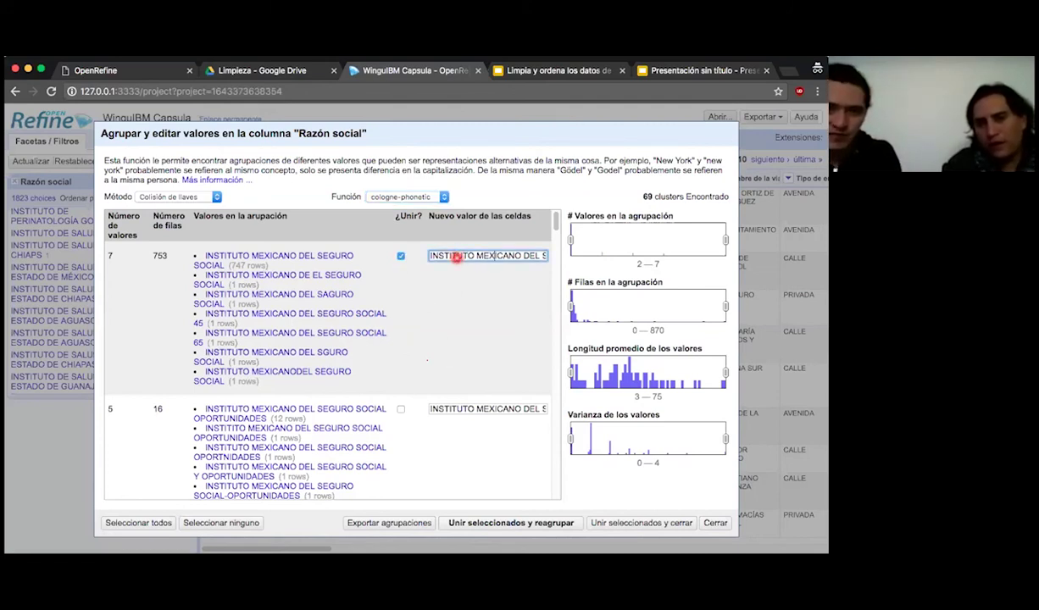
key("End")
key("End")
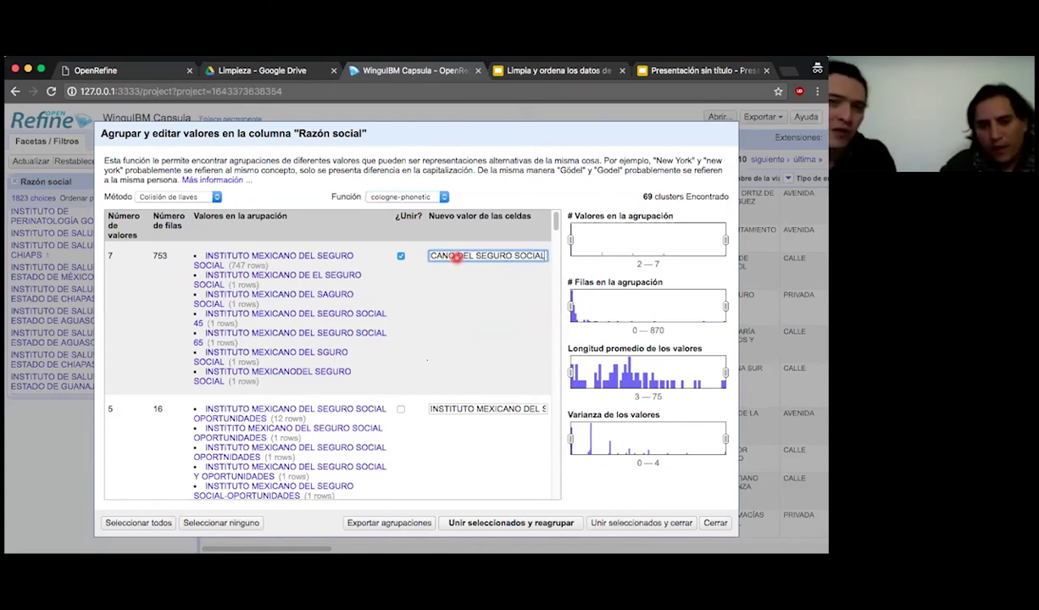
left_click(139, 523)
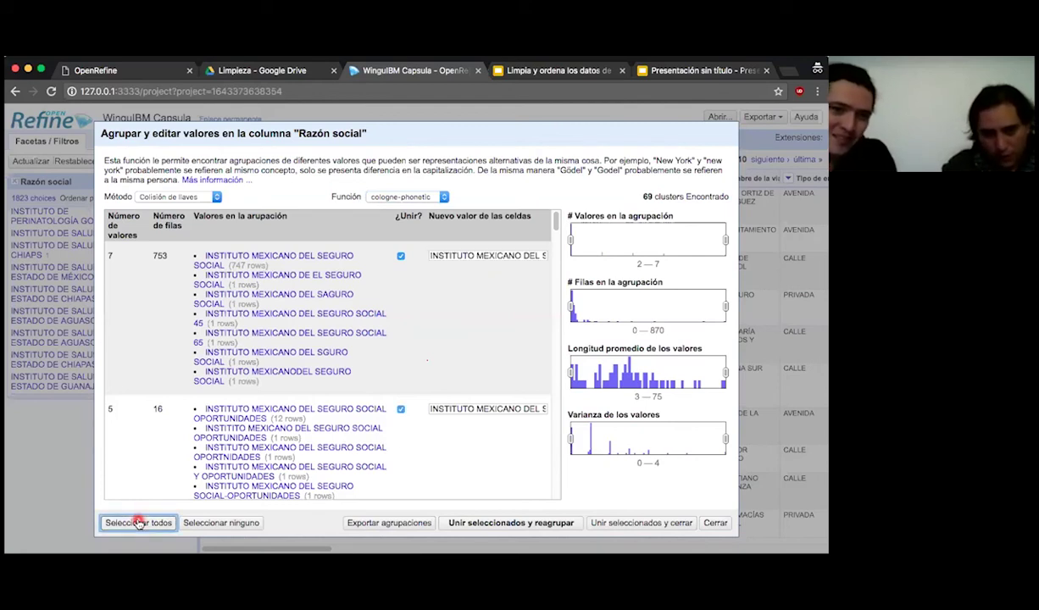
left_click(555, 523)
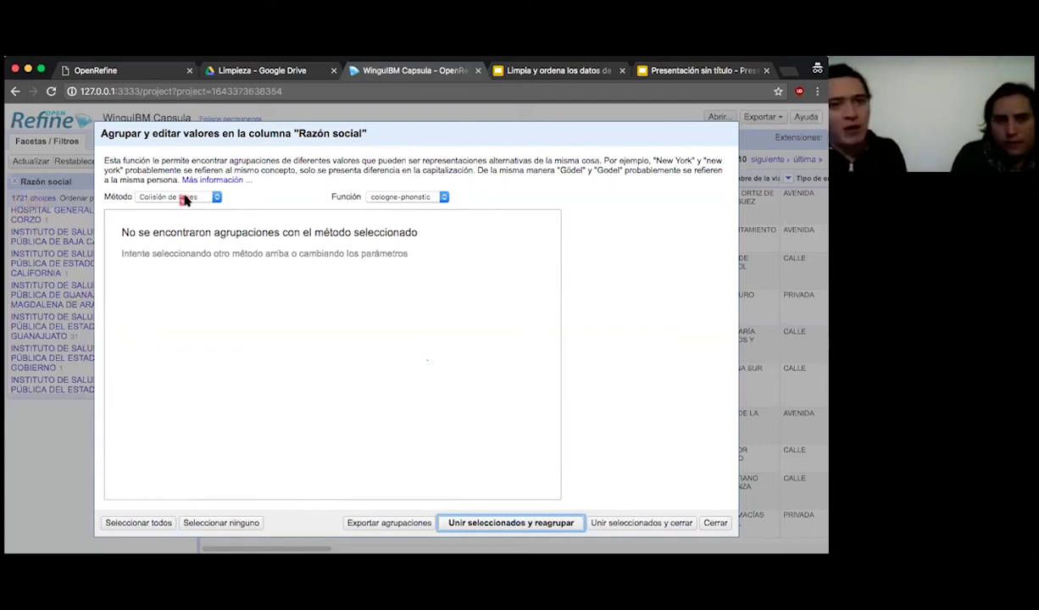
Step: Cluster the values with the metaphone3 function and look through the variants grouped under CENTRO DE SALUD
left_click(423, 197)
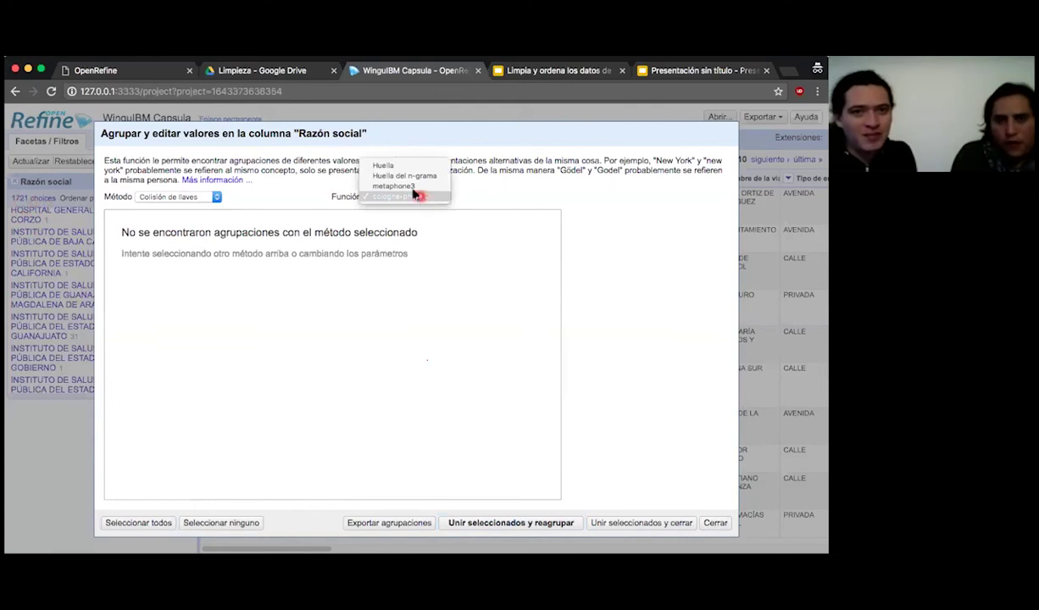
left_click(412, 187)
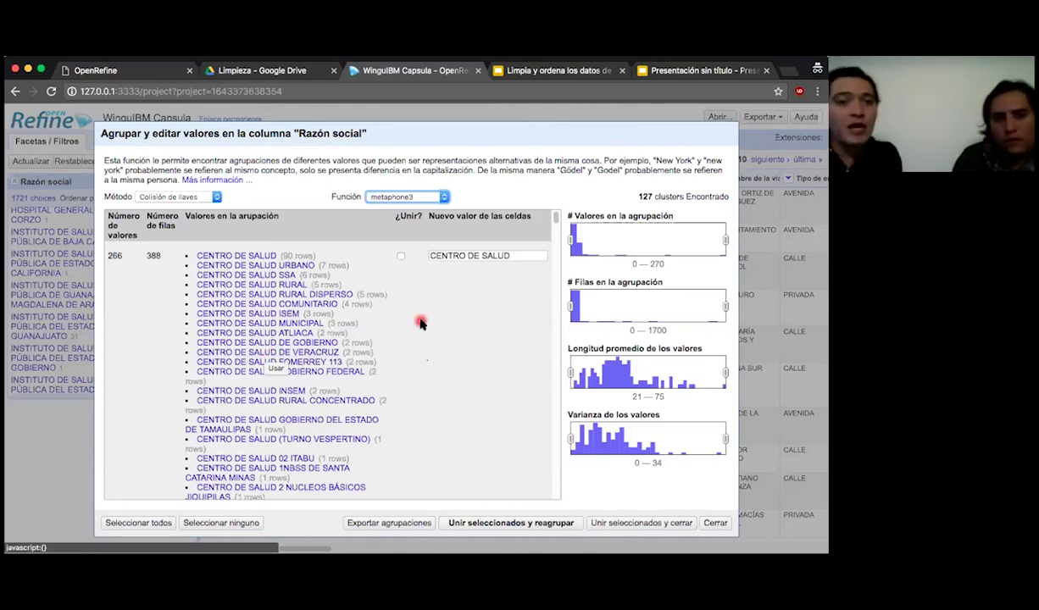
scroll(401, 364, "down", 5)
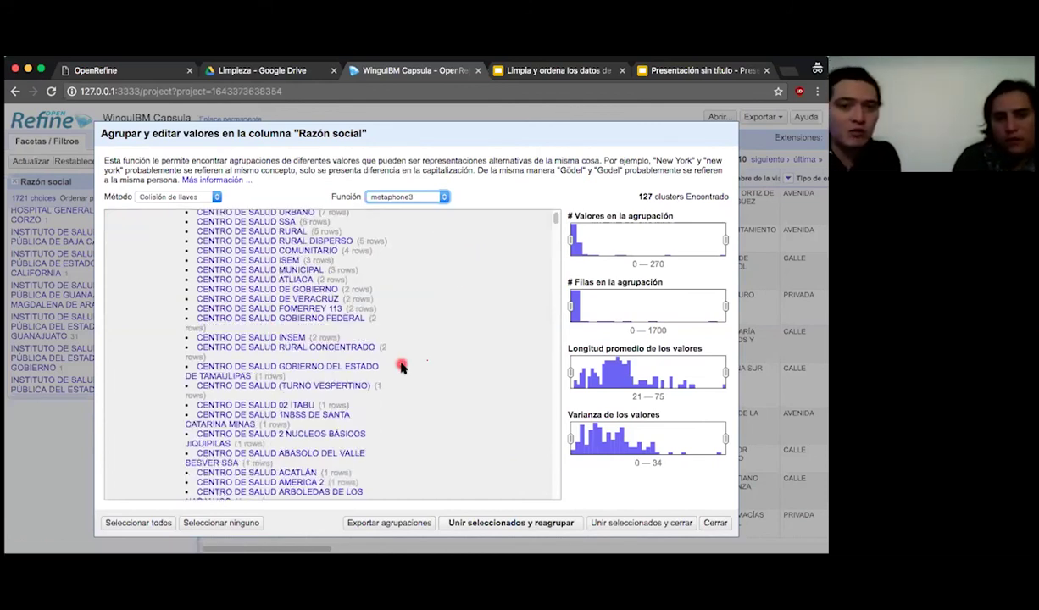
scroll(401, 365, "down", 5)
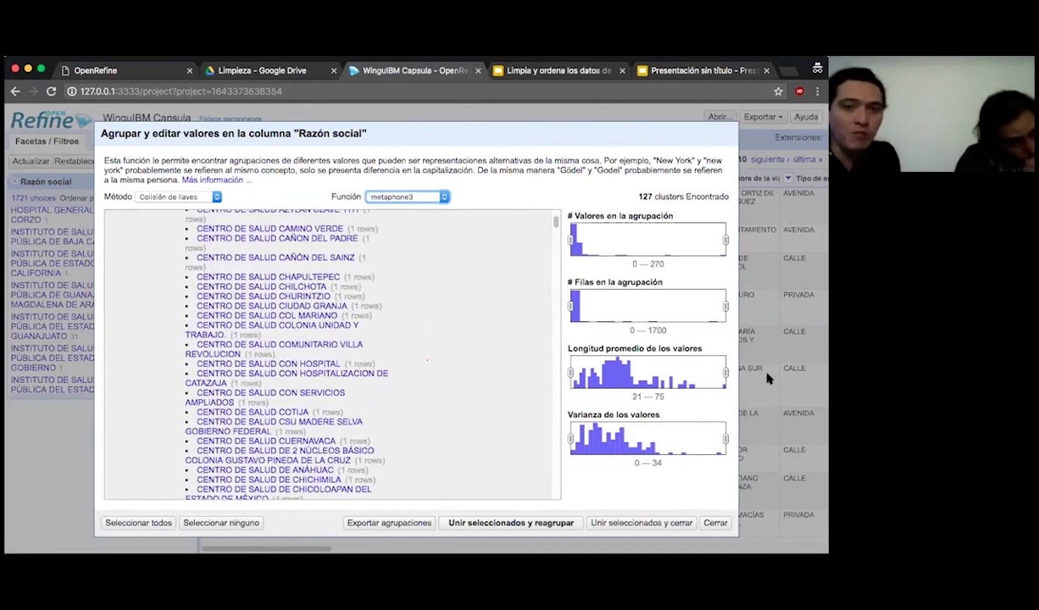
scroll(453, 273, "up", 15)
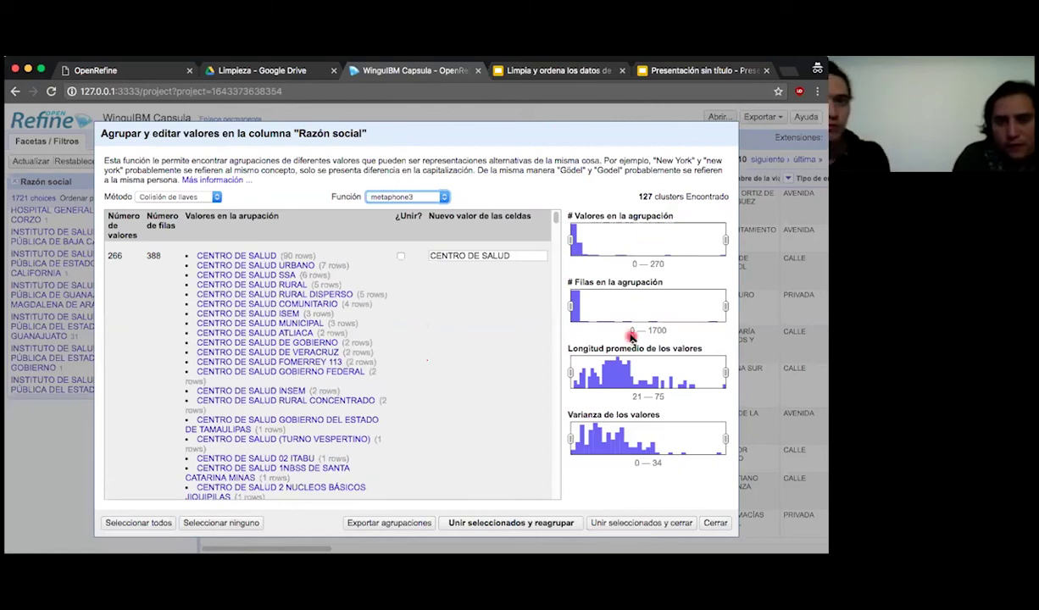
Step: Filter the metaphone3 clusters to an average value length of 36–43 and a variance of 0–11
left_click_drag(725, 373, 637, 373)
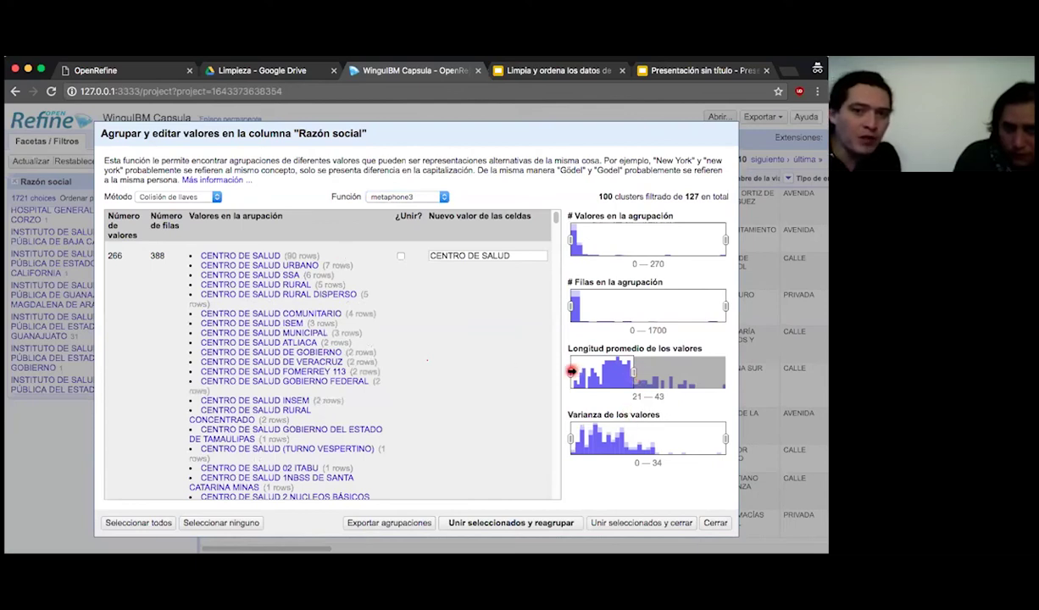
left_click_drag(572, 373, 601, 373)
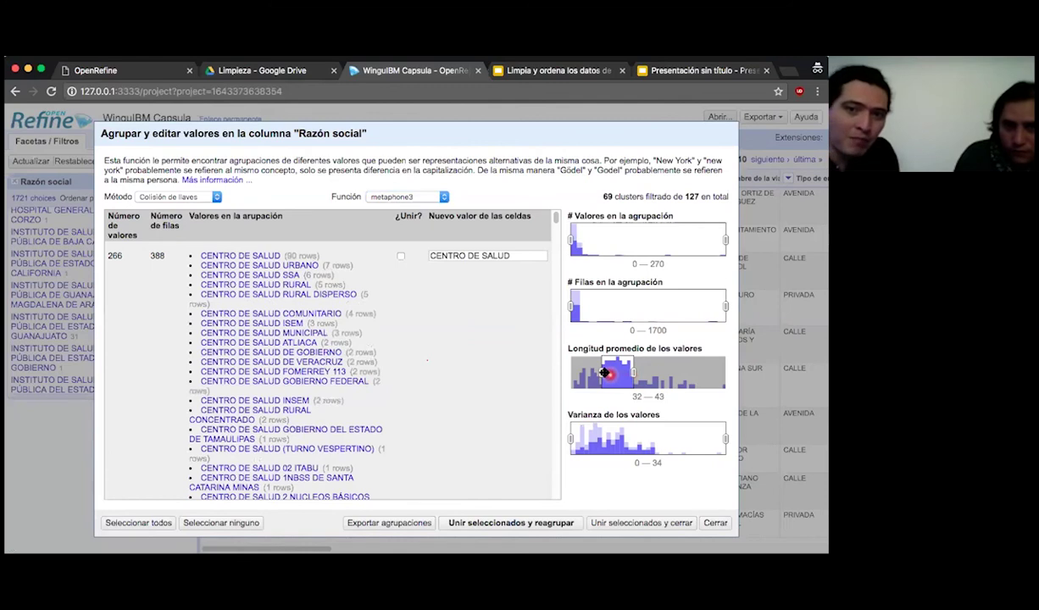
left_click_drag(609, 371, 615, 371)
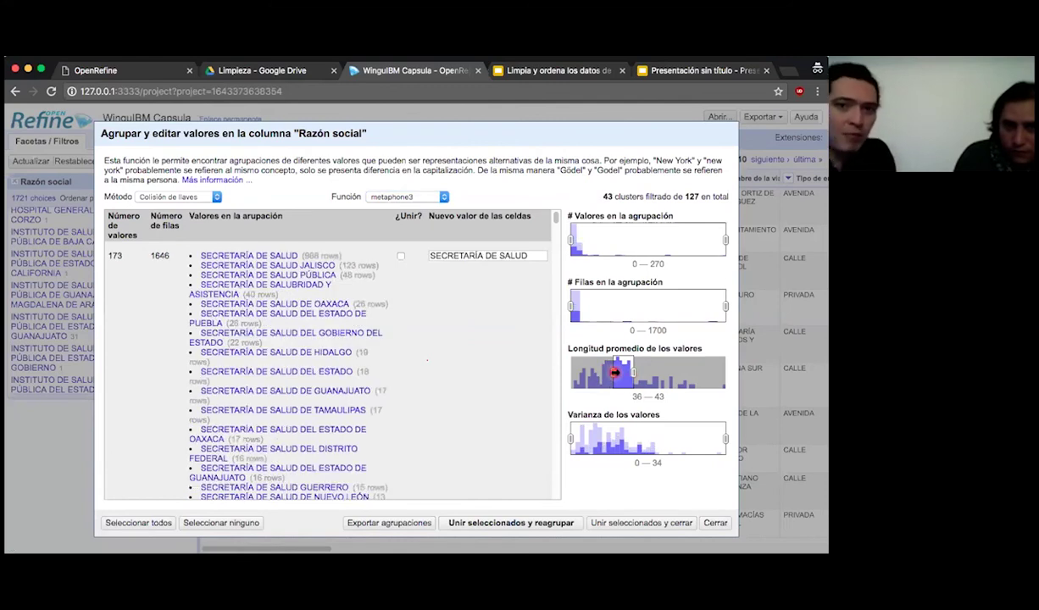
left_click_drag(726, 439, 622, 436)
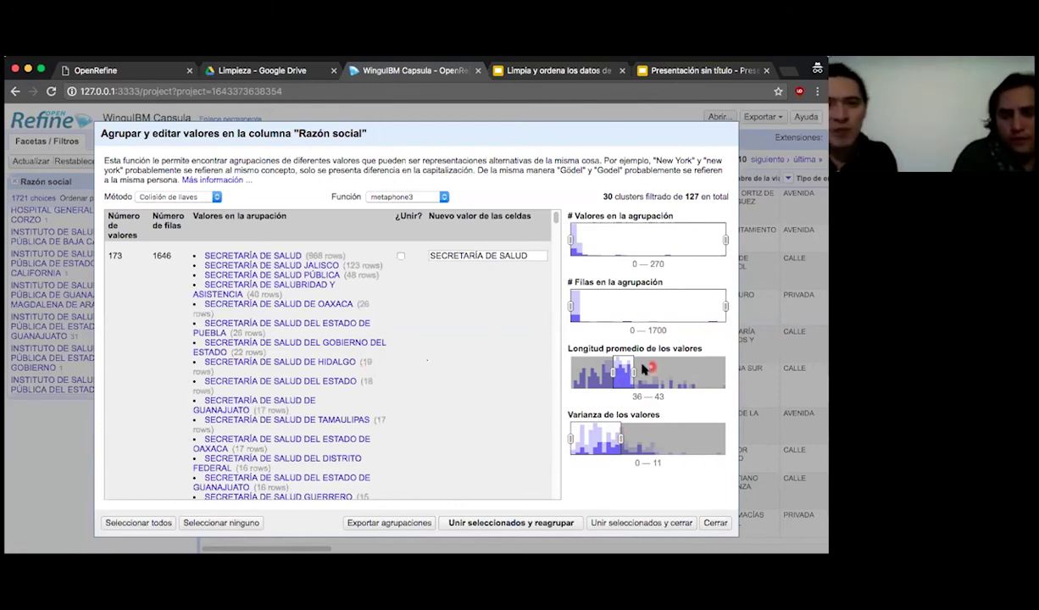
Step: Restore the average length filter to 21–75 and the variance filter to 0–34
left_click_drag(633, 371, 820, 389)
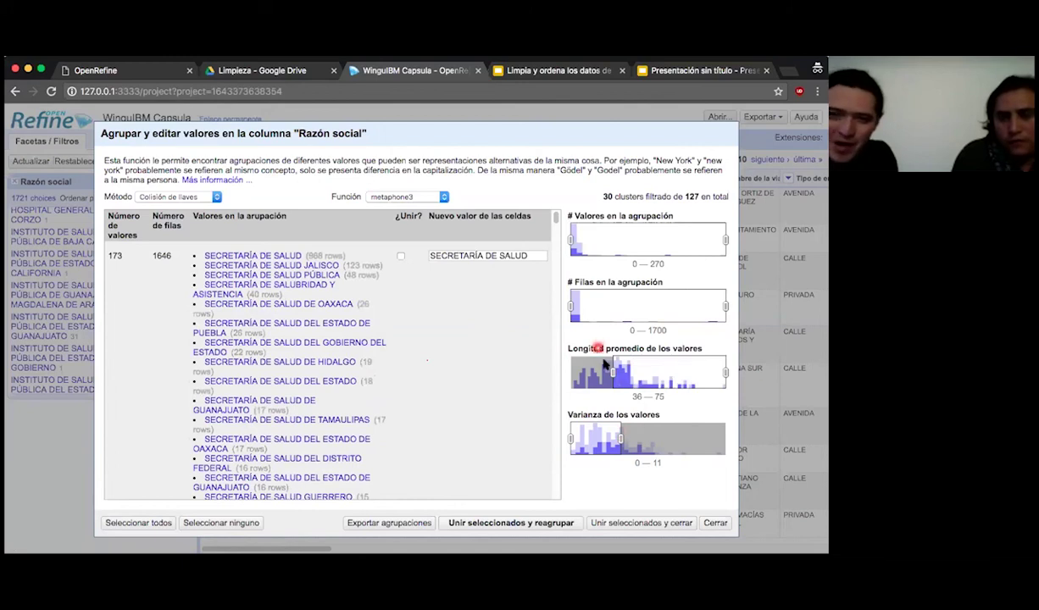
left_click_drag(564, 369, 561, 364)
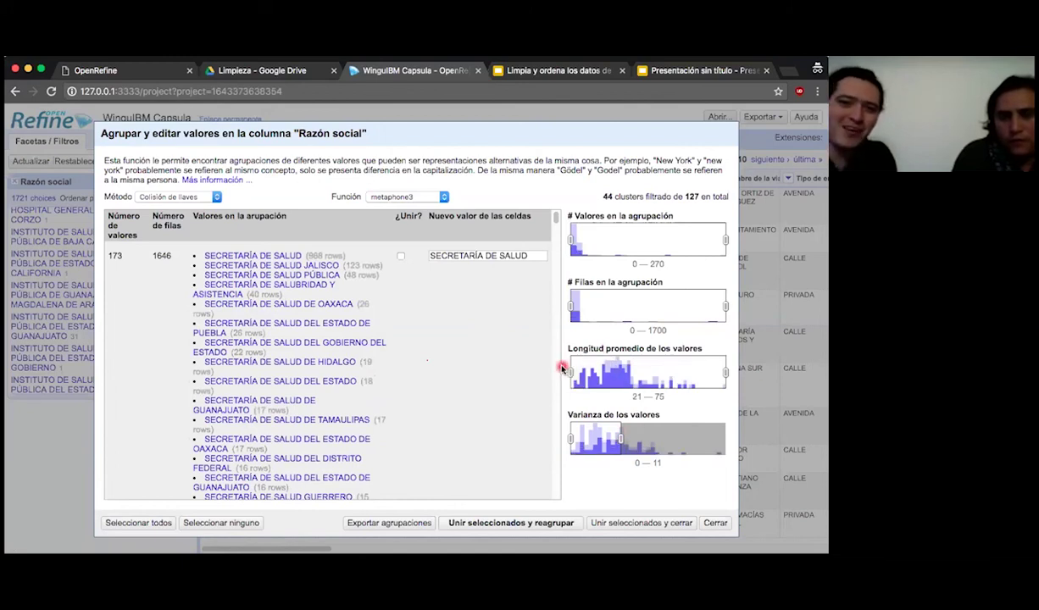
left_click_drag(621, 439, 723, 442)
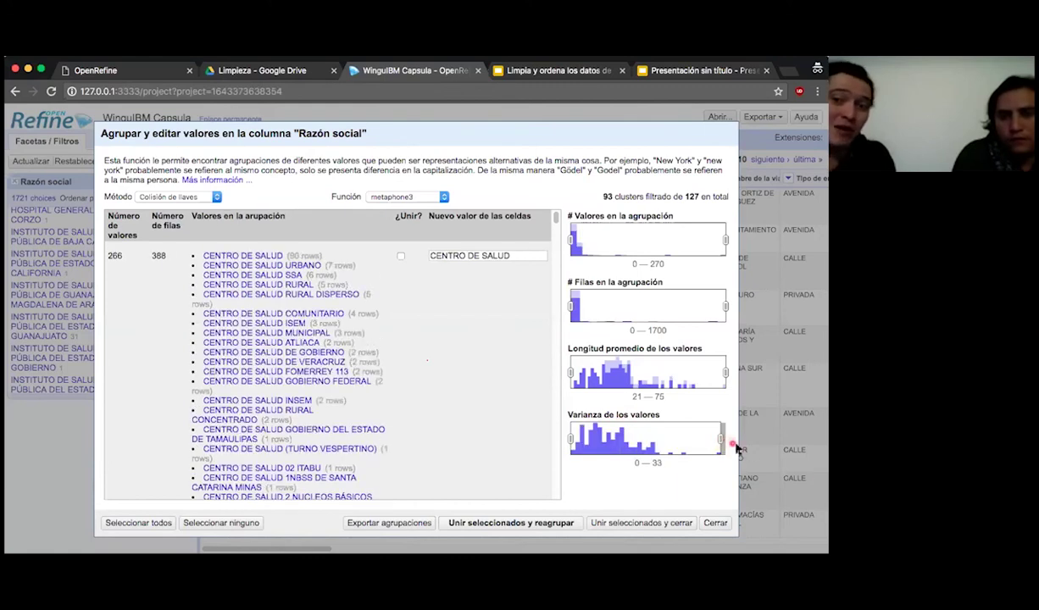
left_click_drag(735, 445, 737, 445)
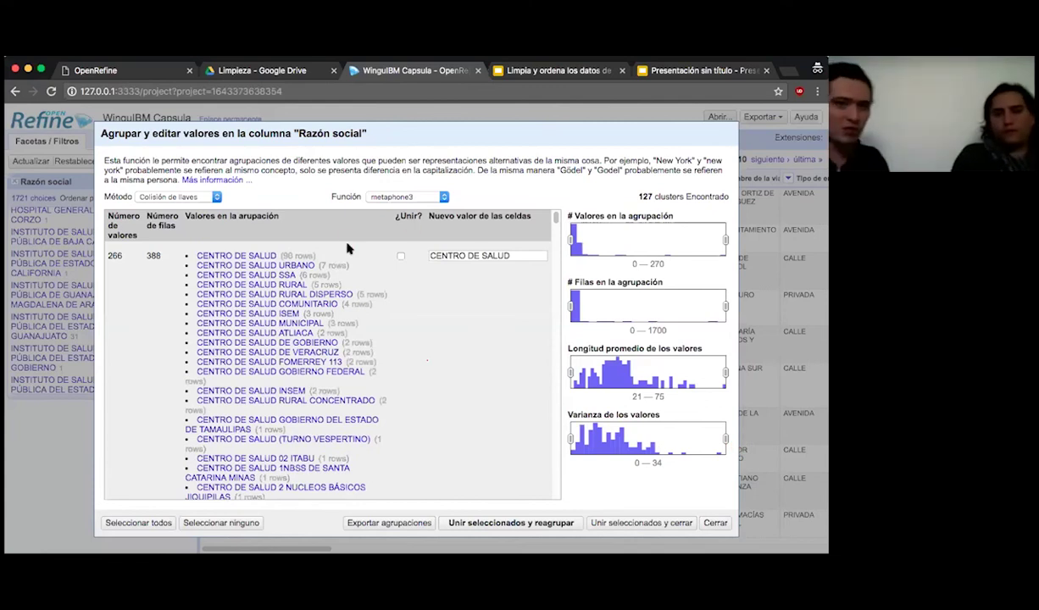
Step: Use CENTRO DE SALUD as the first cluster's new value, select all metaphone3 clusters, merge them and recluster
left_click(265, 256)
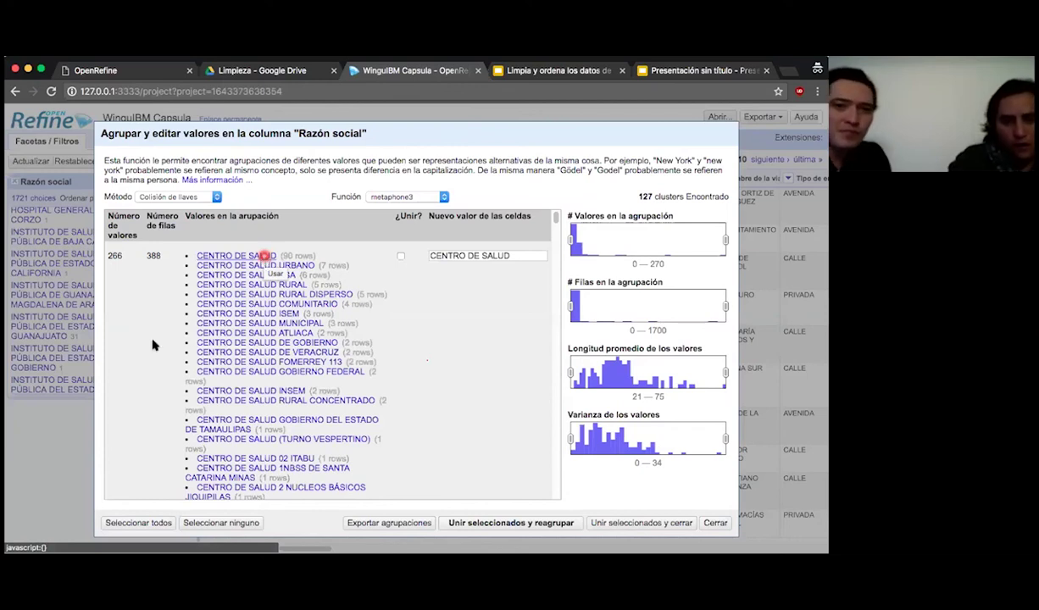
left_click(143, 524)
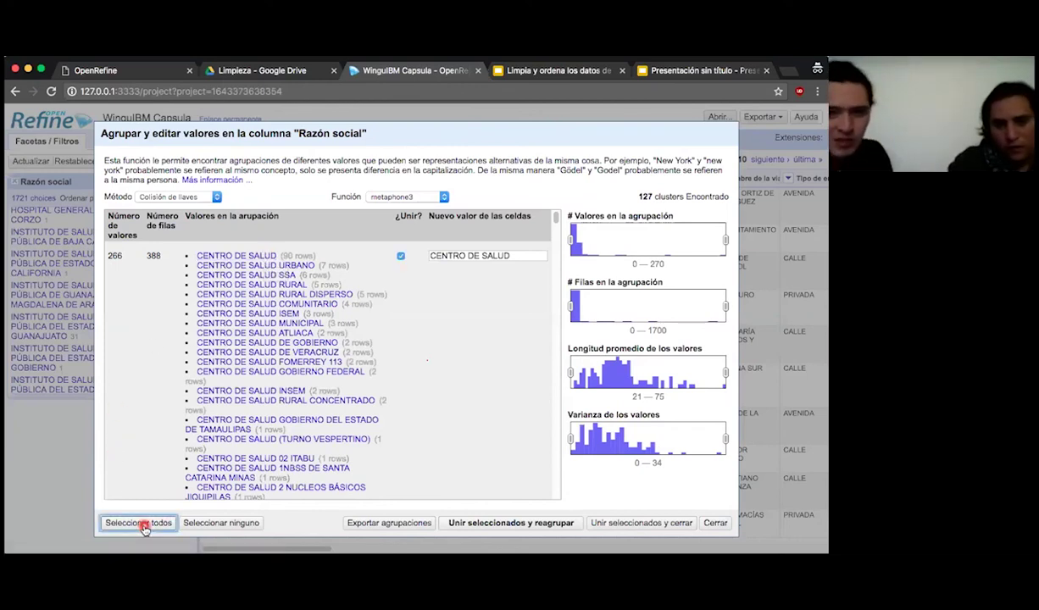
left_click(493, 524)
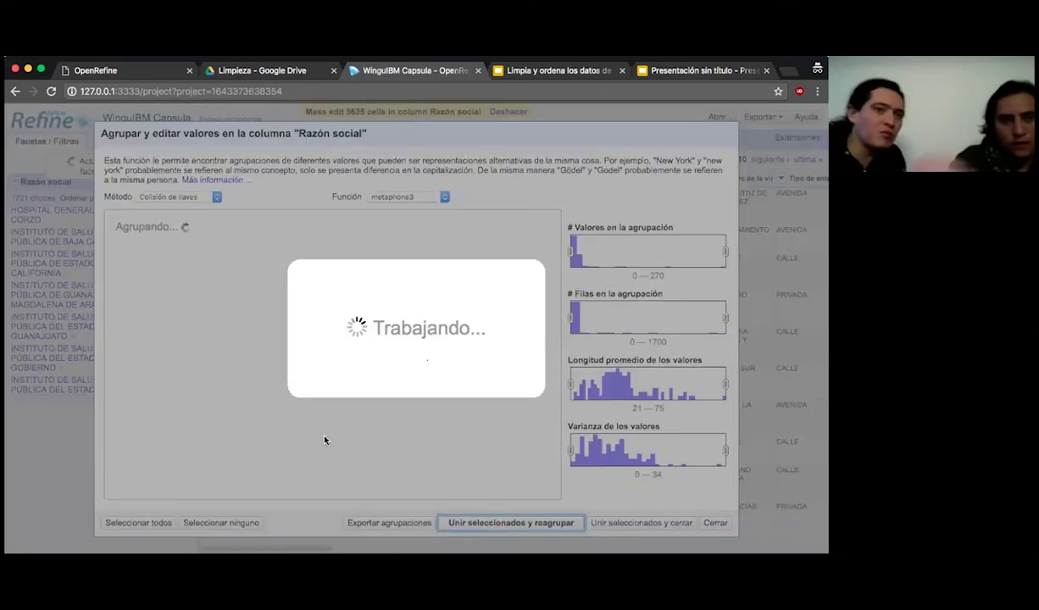
left_click(59, 173)
left_click(19, 223)
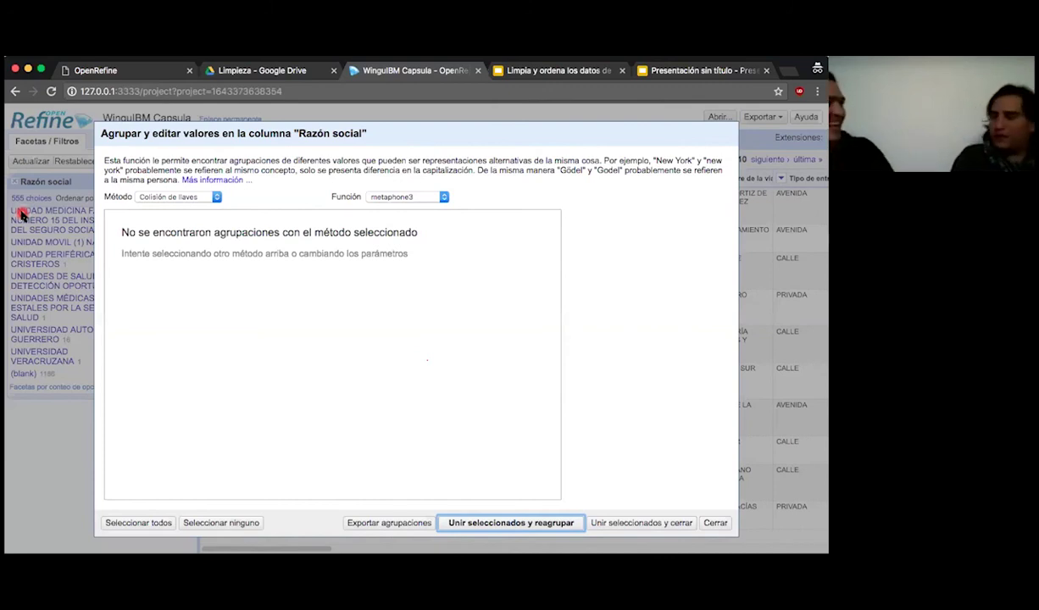
Step: Check for remaining clusters with the Huella del n-grama function at n-gram size 2, and close the clustering dialog
left_click(442, 196)
left_click(411, 187)
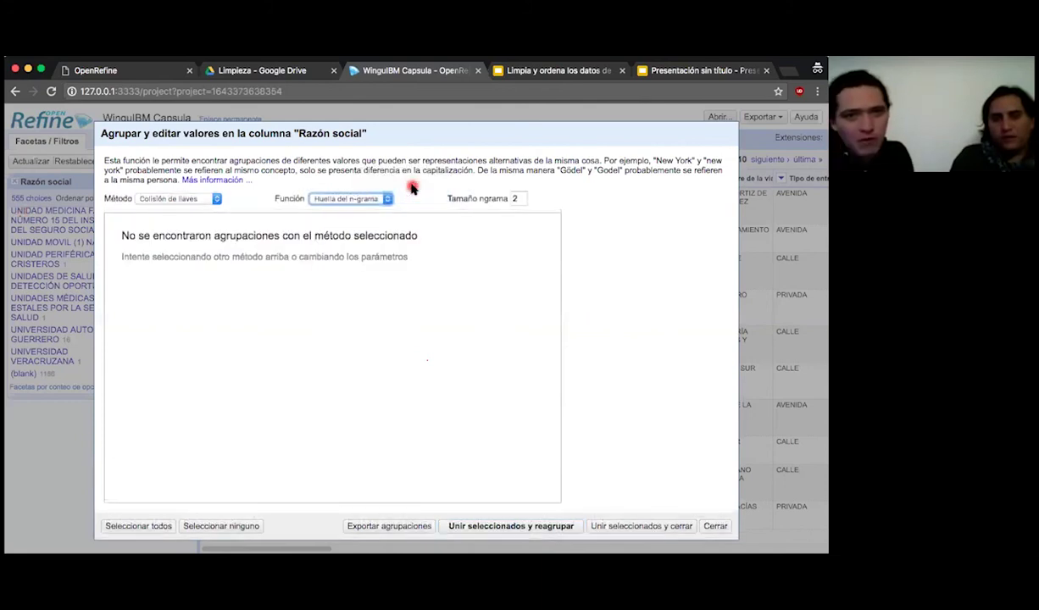
left_click(516, 199)
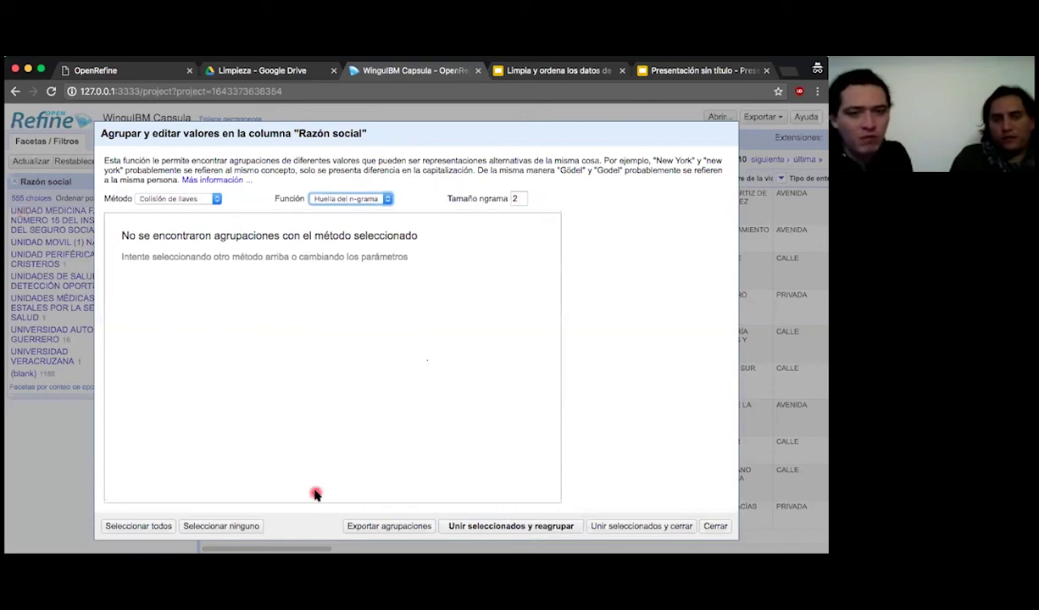
left_click(716, 525)
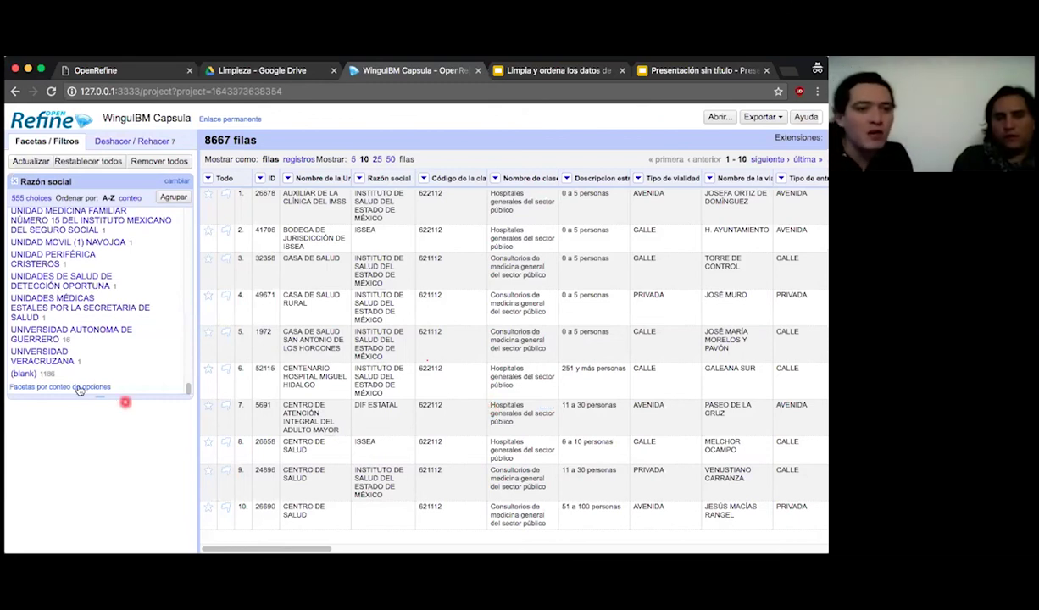
mouse_move(15, 374)
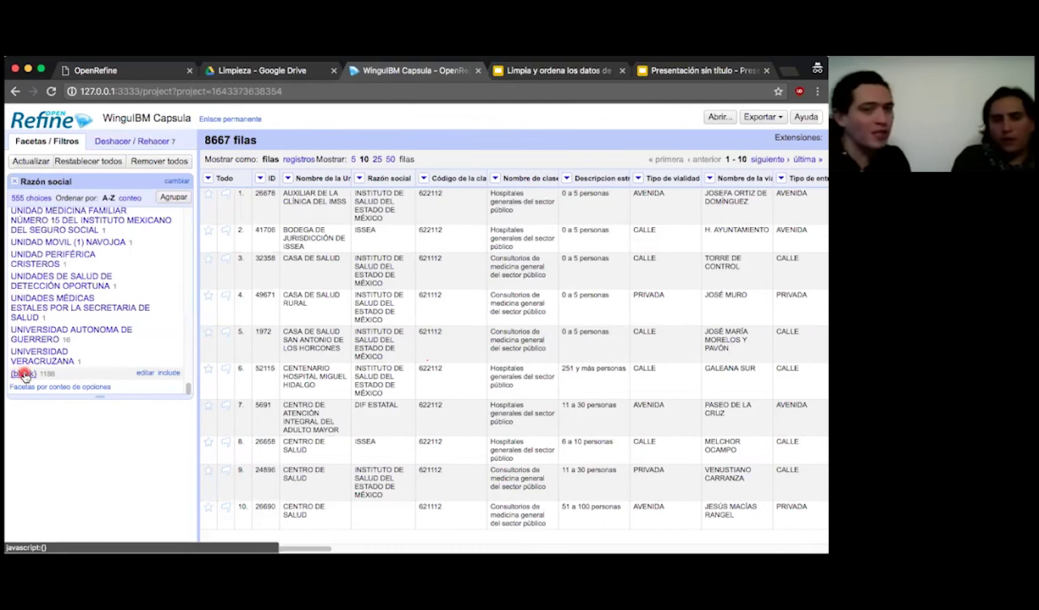
left_click(160, 161)
left_click(99, 442)
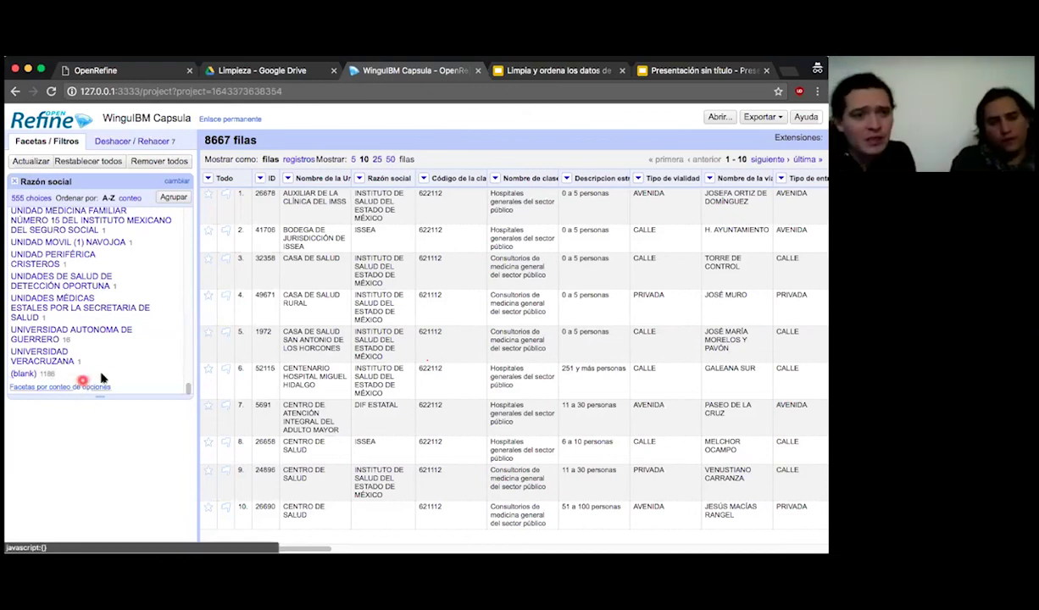
mouse_move(102, 375)
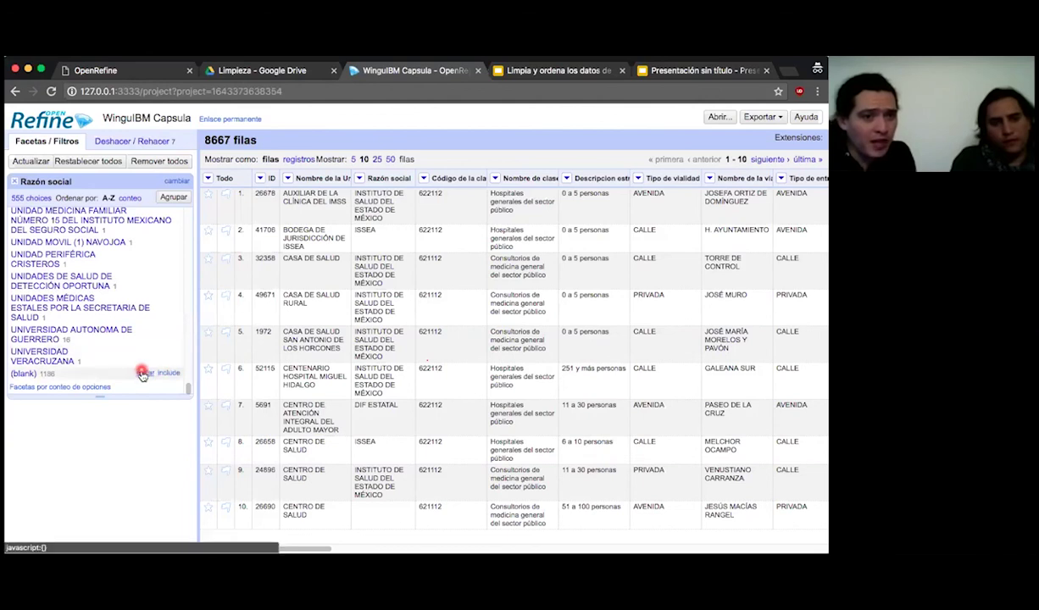
mouse_move(168, 373)
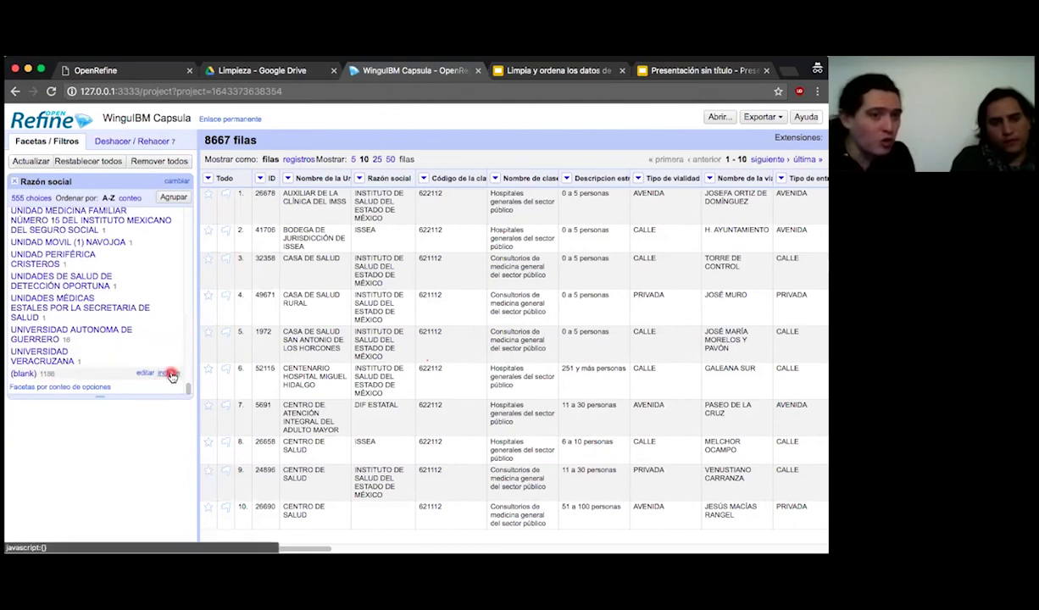
Step: Filter the Razón social facet to its (blank) values and remove all matching rows
left_click(169, 373)
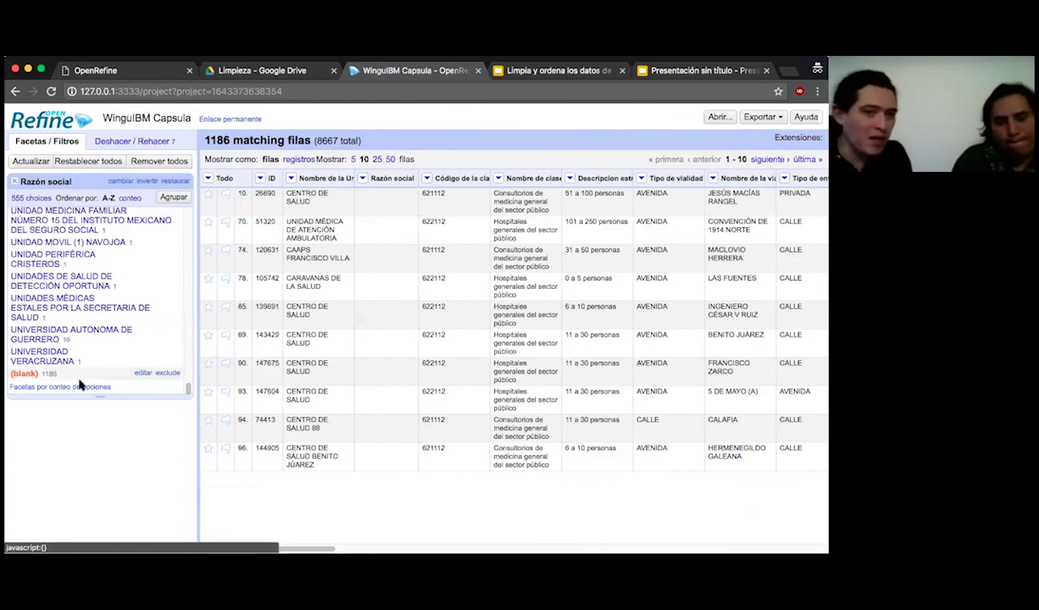
left_click(208, 180)
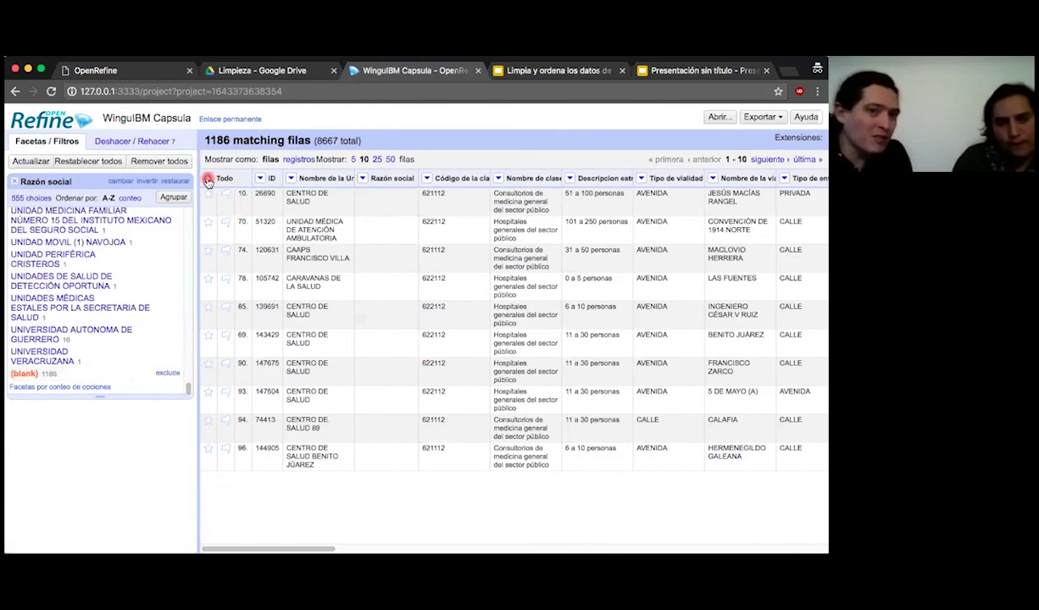
left_click(257, 247)
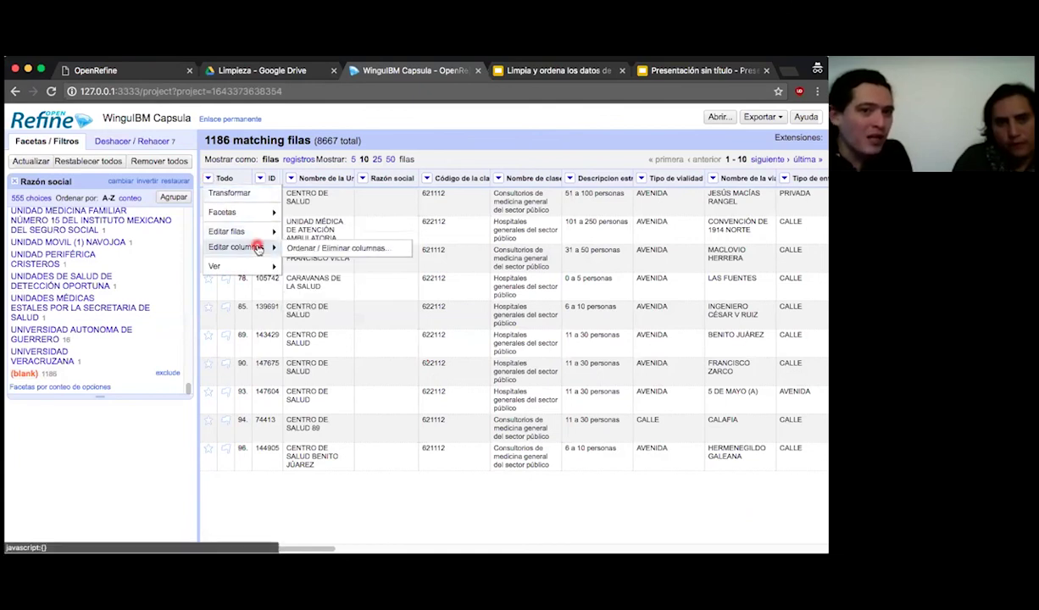
left_click(256, 231)
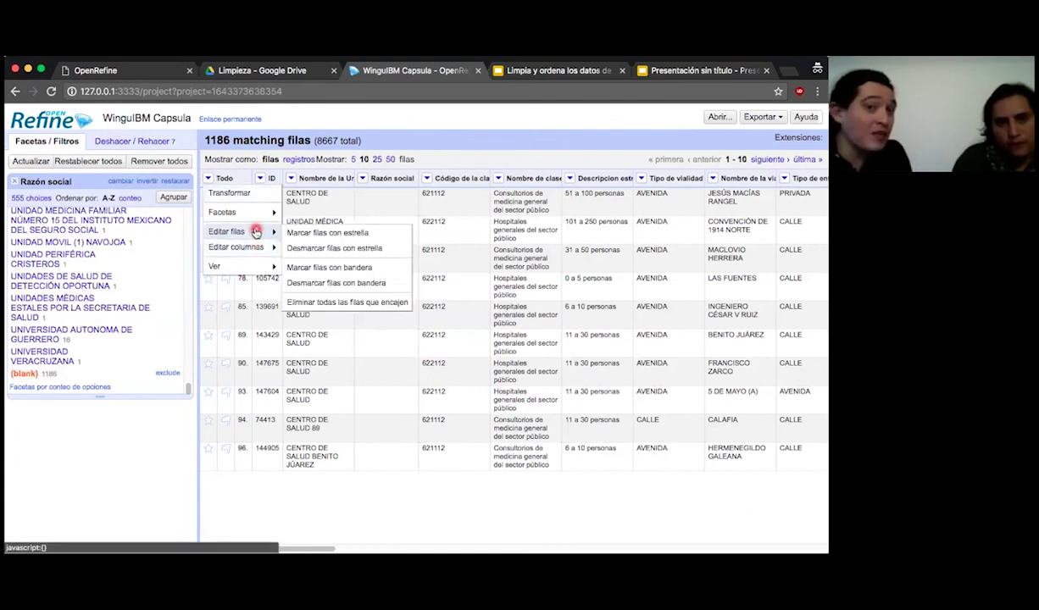
left_click(382, 303)
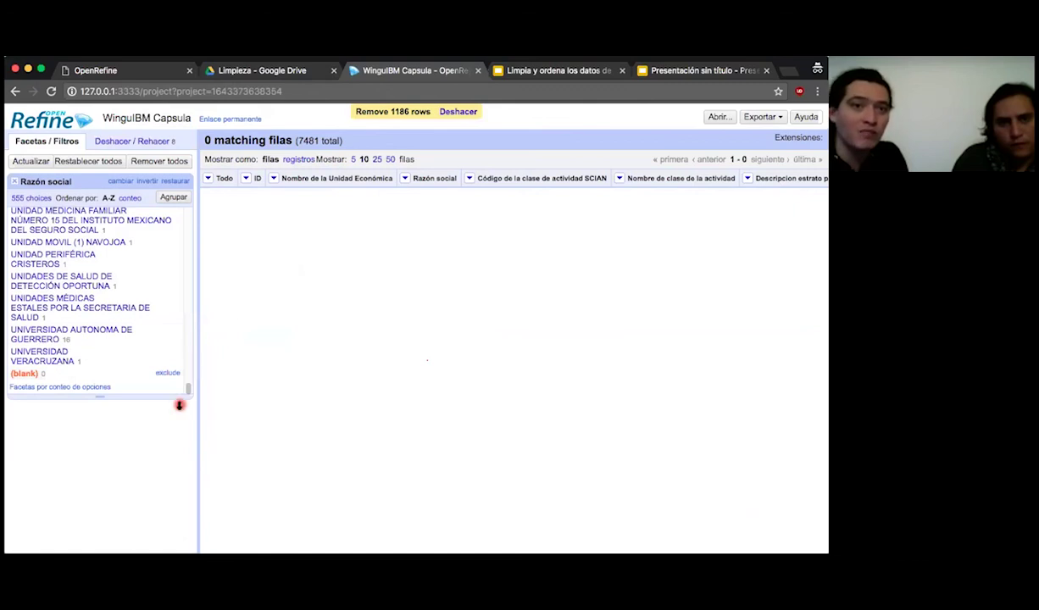
Step: Clear the (blank) selection and remove the Razón social facet
left_click(170, 374)
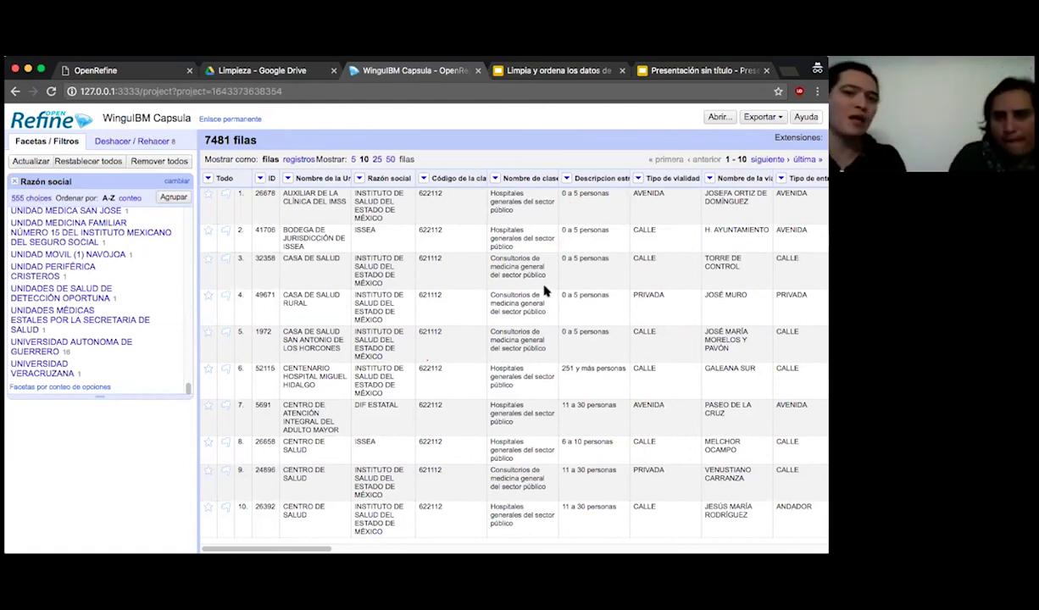
left_click(600, 441)
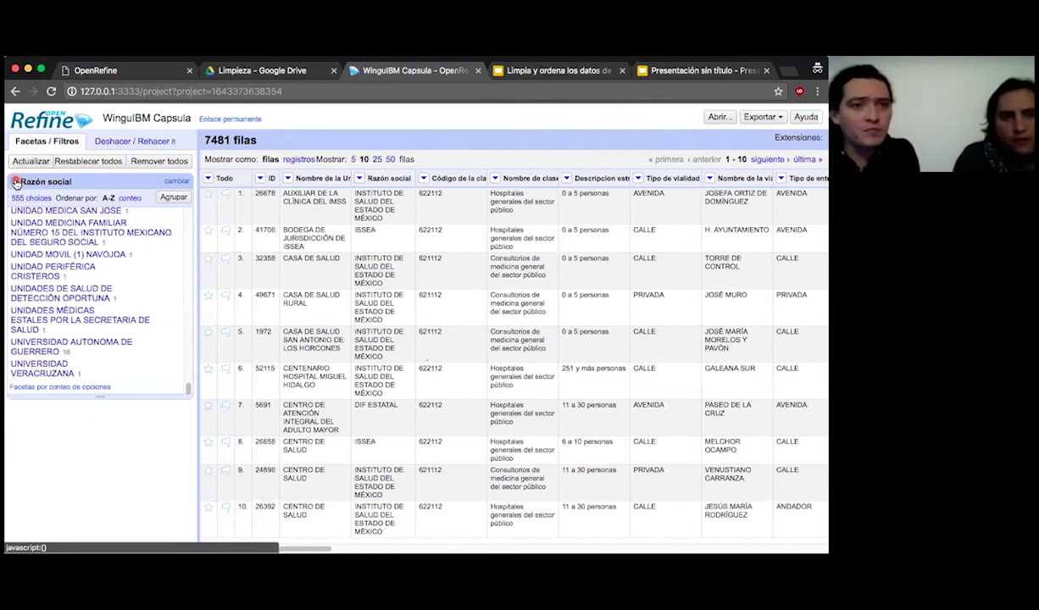
left_click(15, 181)
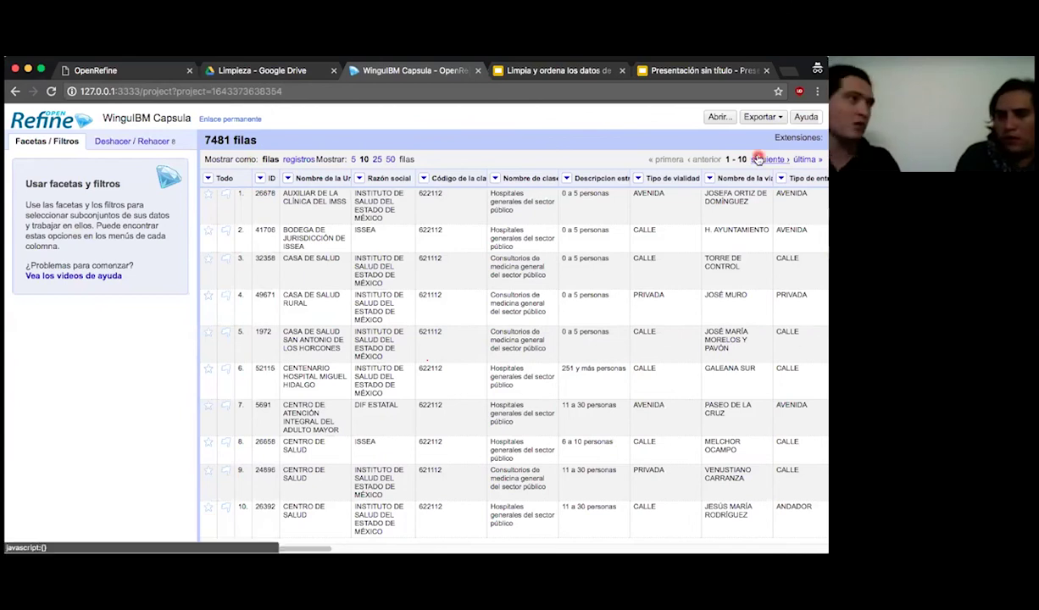
Step: Roll the project history back to before the blank-row removal and restore it to the row-removal state
left_click(140, 144)
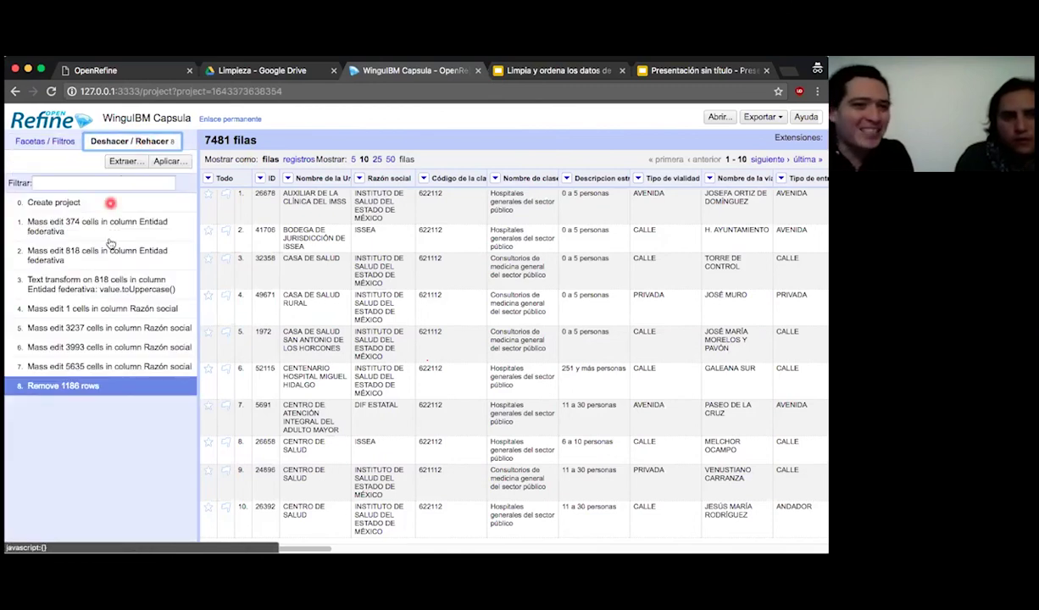
left_click(115, 368)
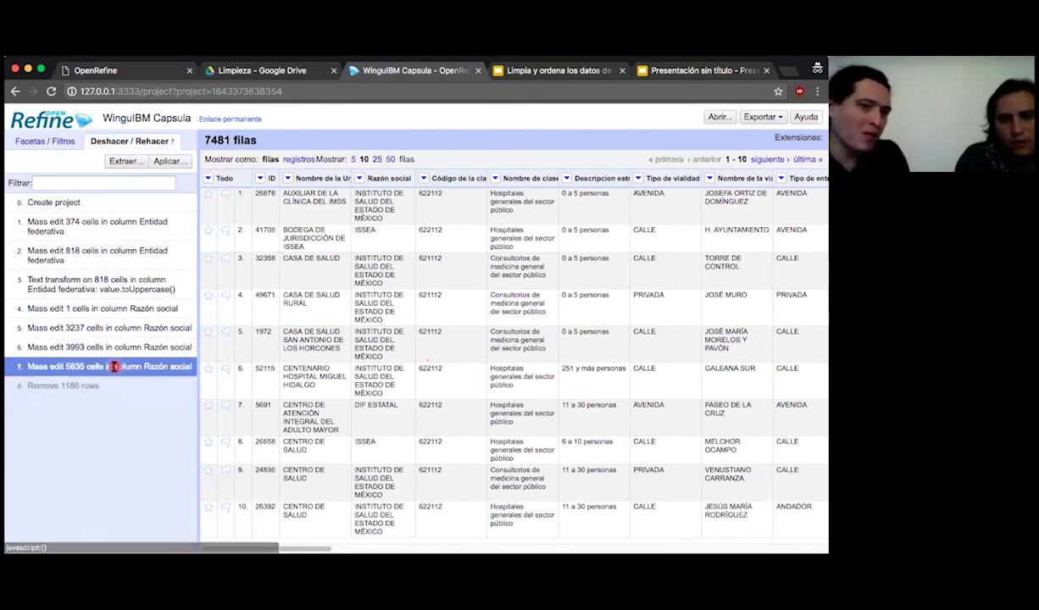
left_click(77, 203)
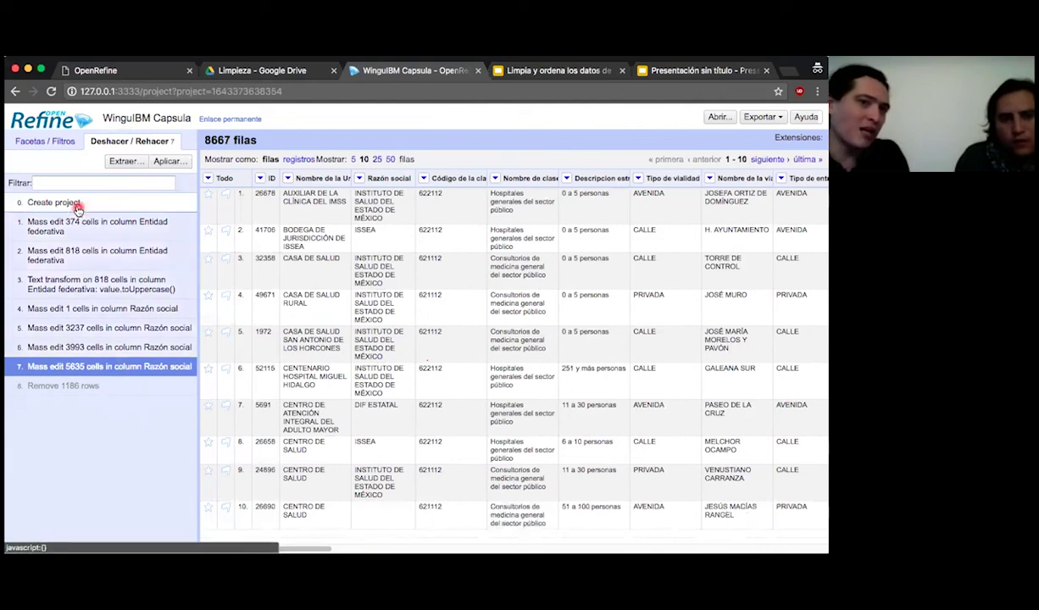
left_click(87, 386)
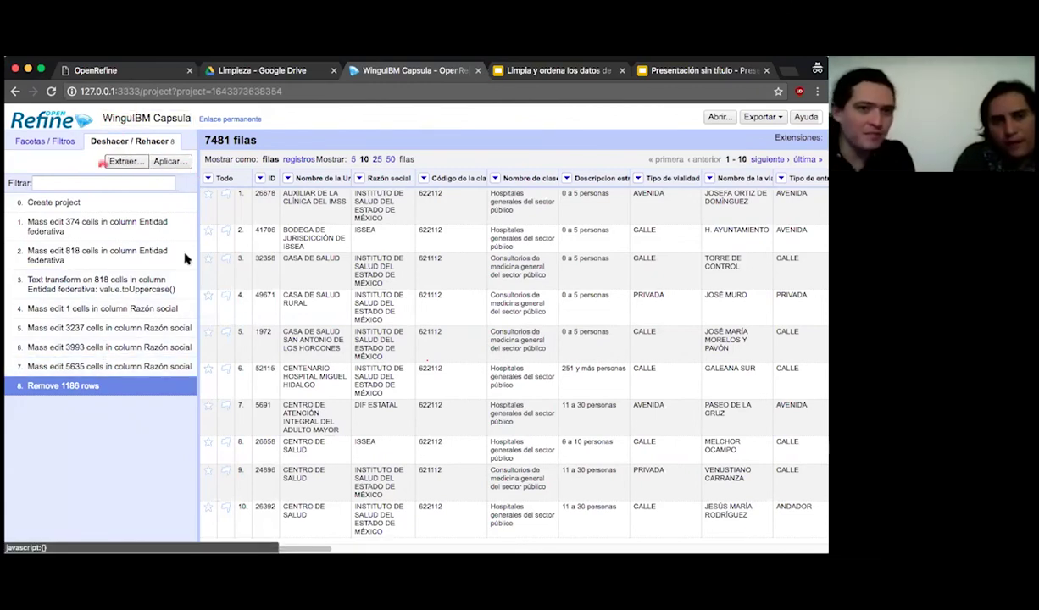
Step: View the extractable JSON of all operations in the project history, close it and return to the facets view
left_click(126, 161)
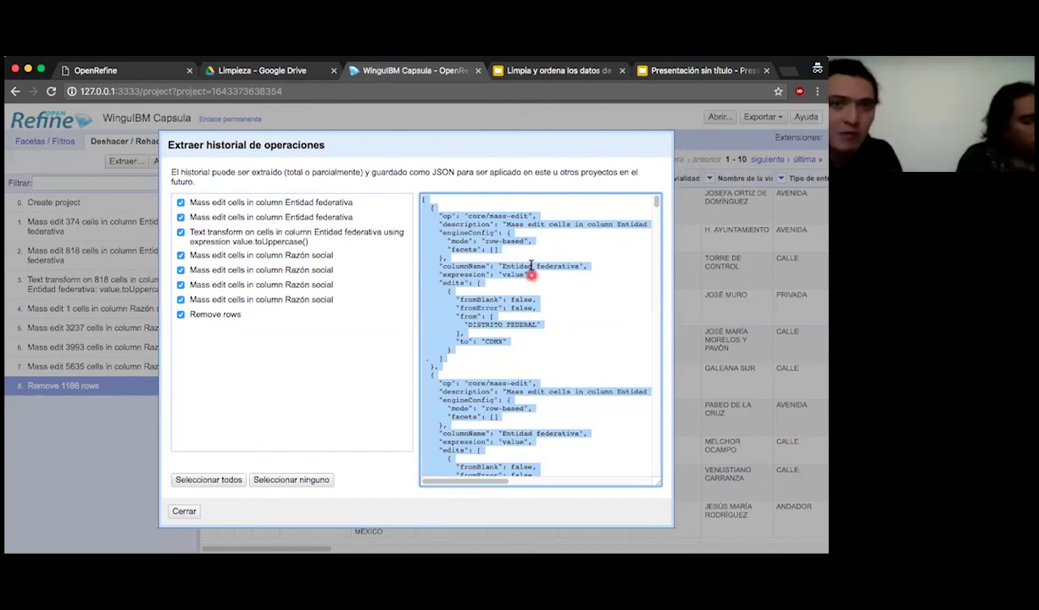
left_click(176, 511)
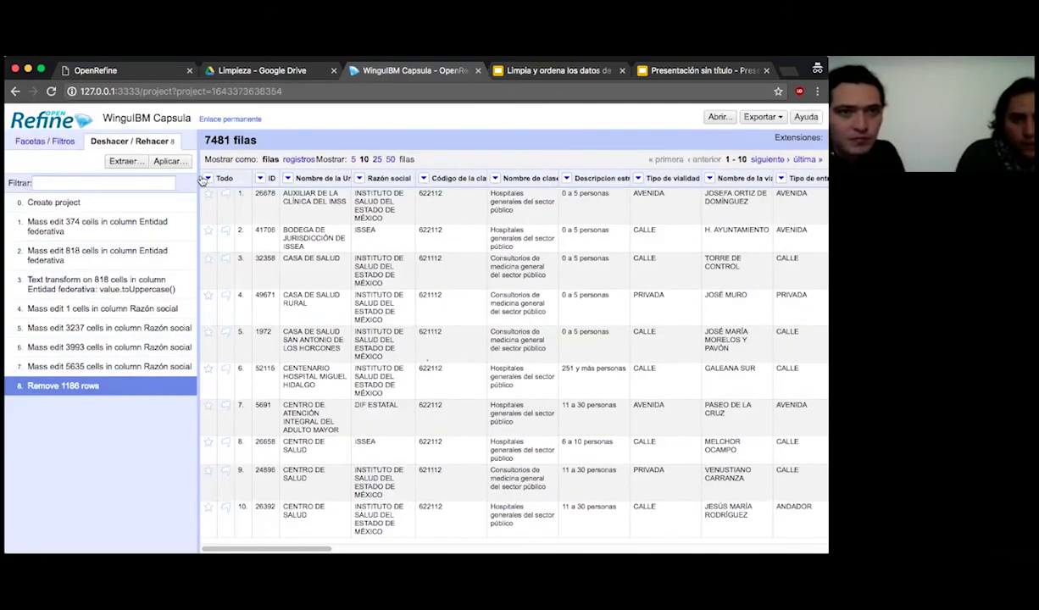
left_click(37, 141)
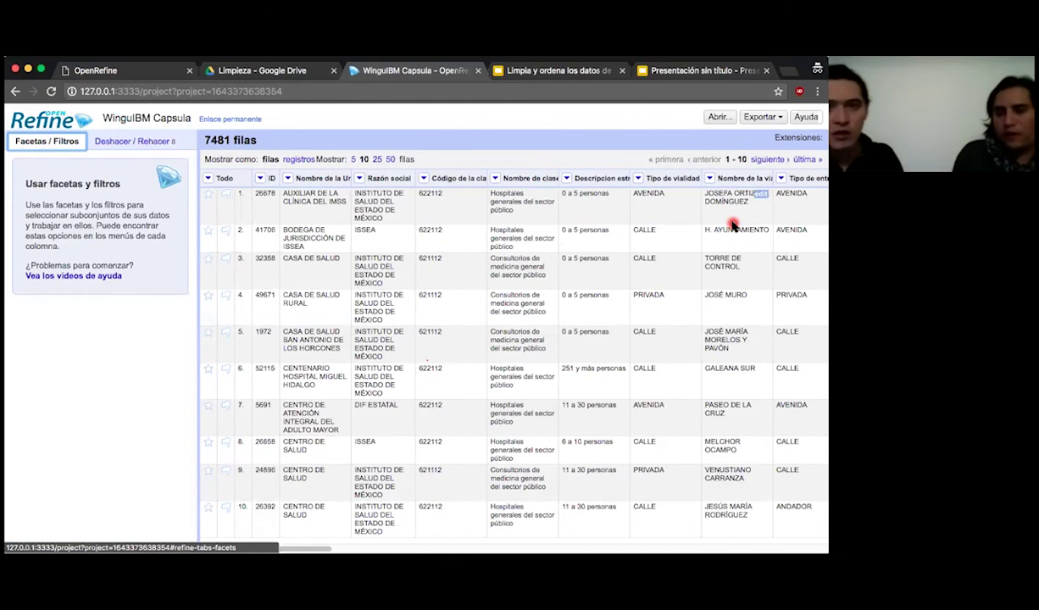
Step: Split the Fecha de incorporación al DENUE column by a space separator with no column limit, removing the original column
scroll(733, 225, "right", 10)
scroll(733, 224, "right", 15)
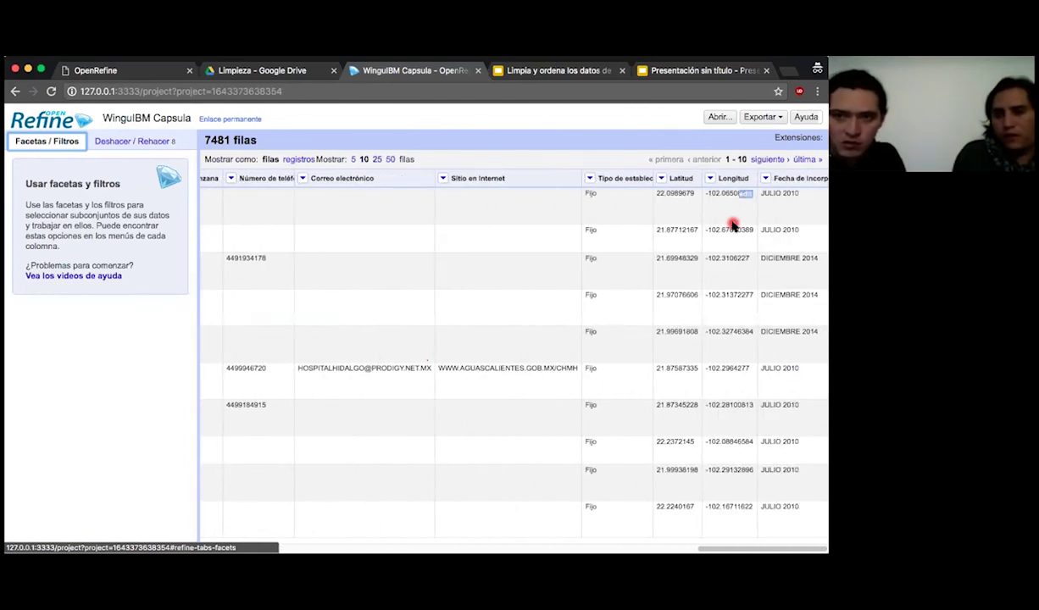
left_click(765, 178)
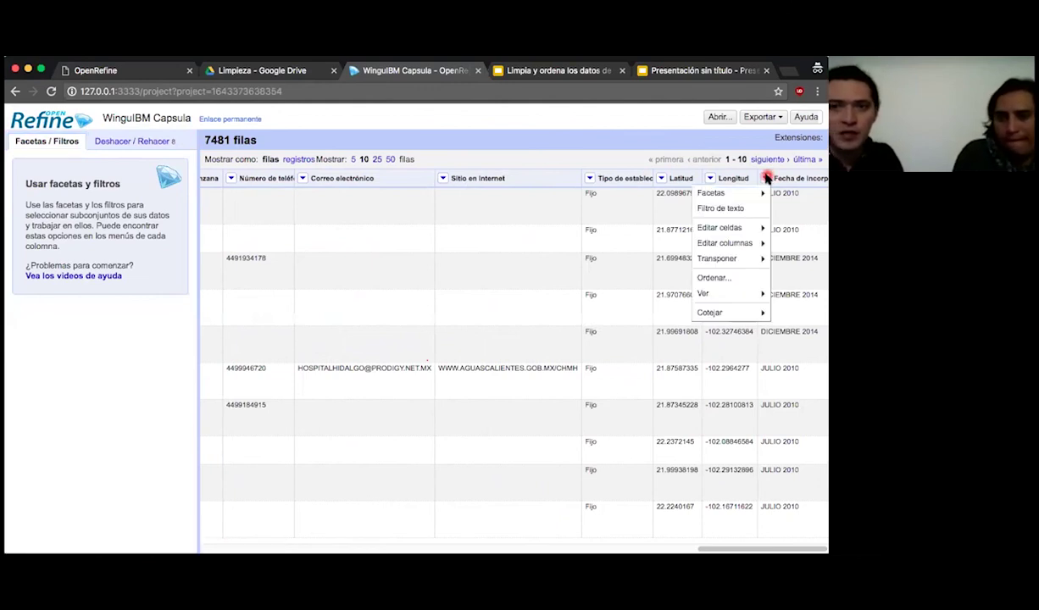
mouse_move(743, 245)
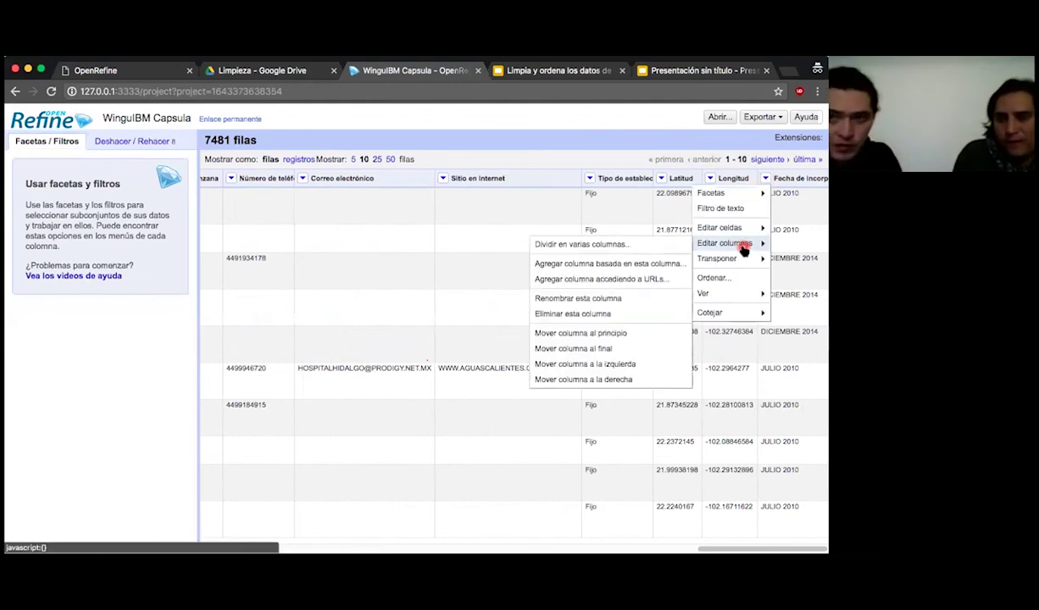
mouse_move(769, 184)
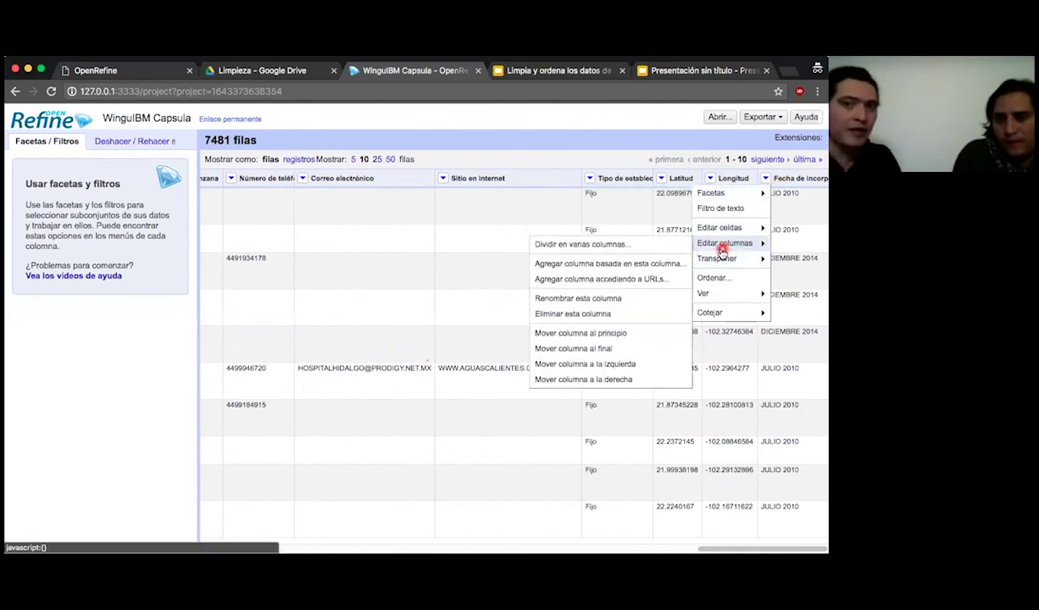
left_click(662, 251)
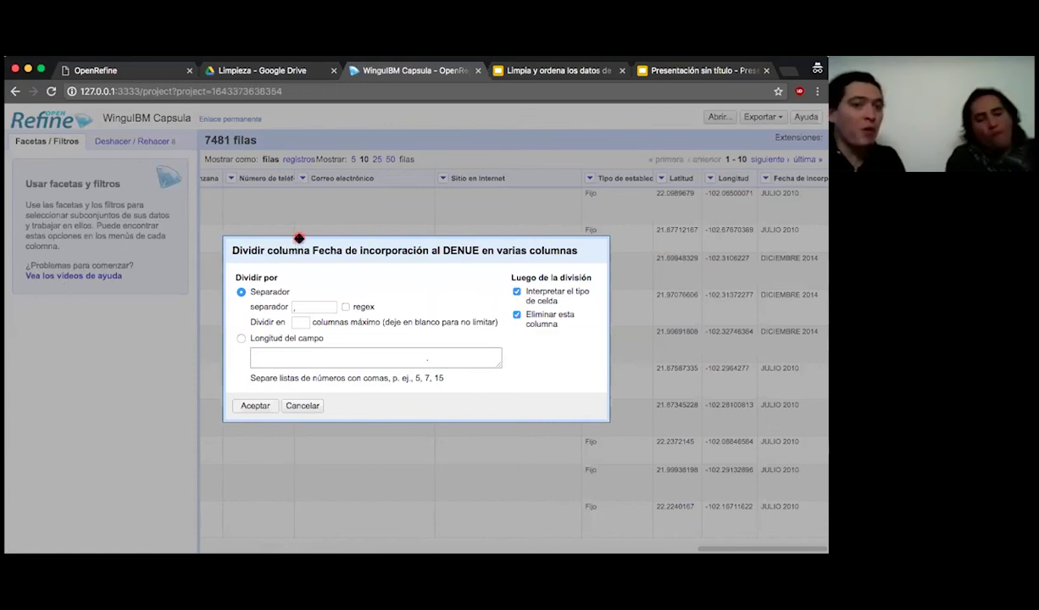
left_click(306, 306)
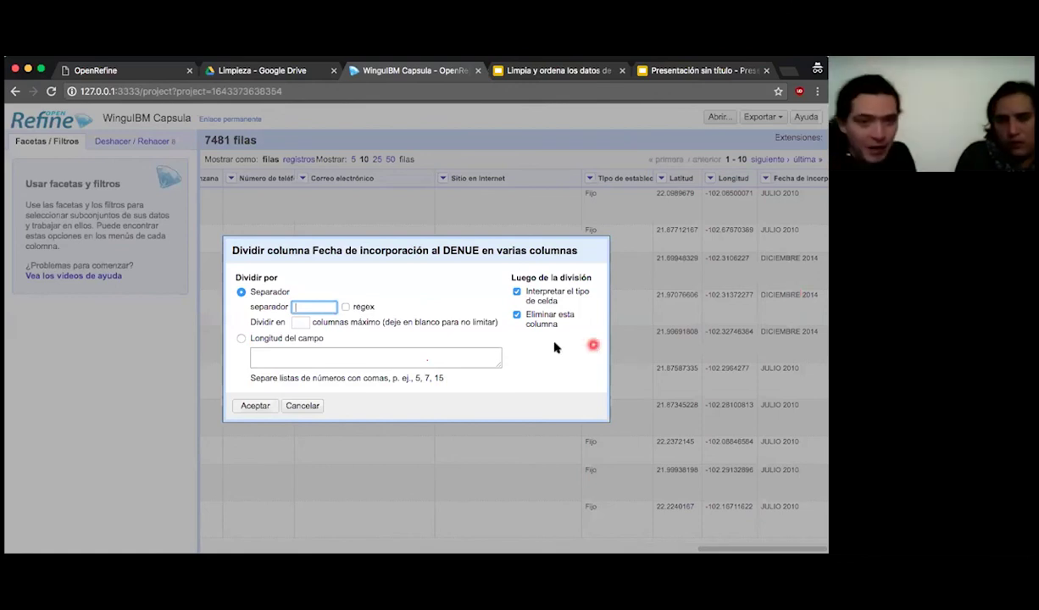
left_click(299, 322)
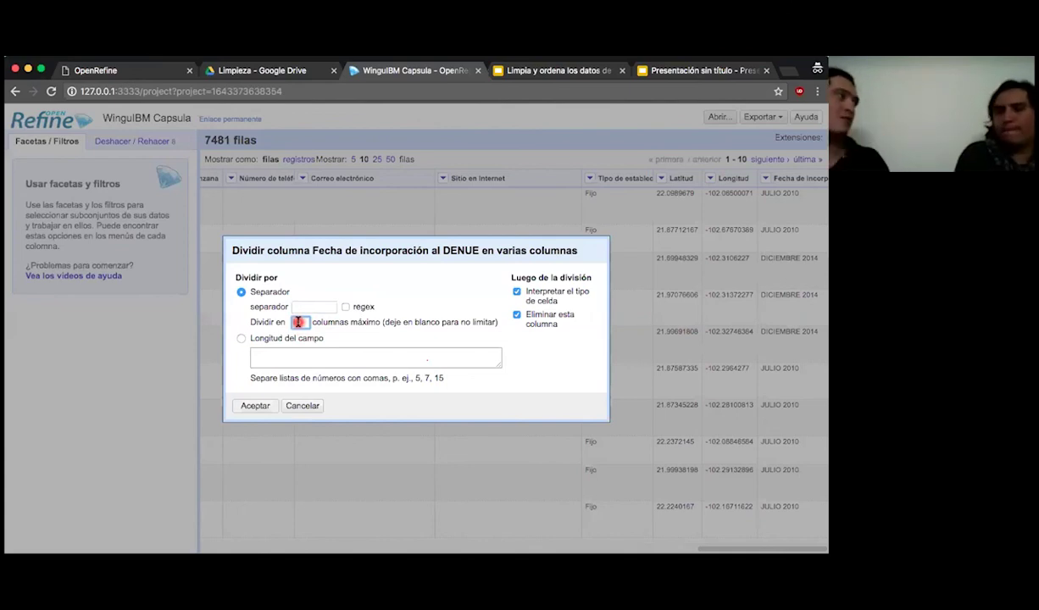
left_click(313, 307)
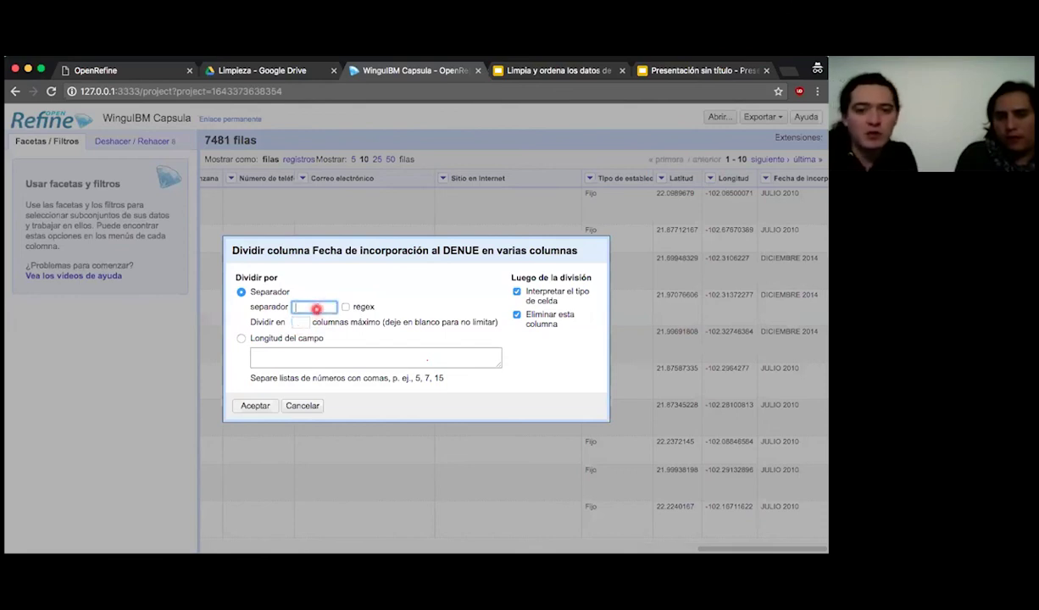
left_click(255, 406)
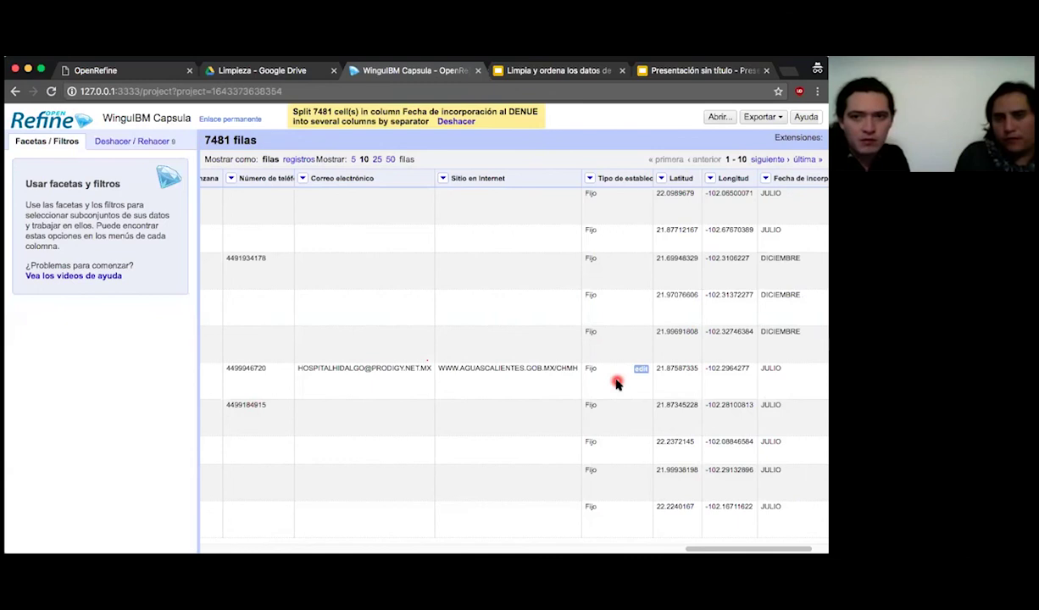
Step: Examine the month values of Fecha de incorporación al DENUE 1 with a text facet and remove the facet
scroll(617, 382, "right", 3)
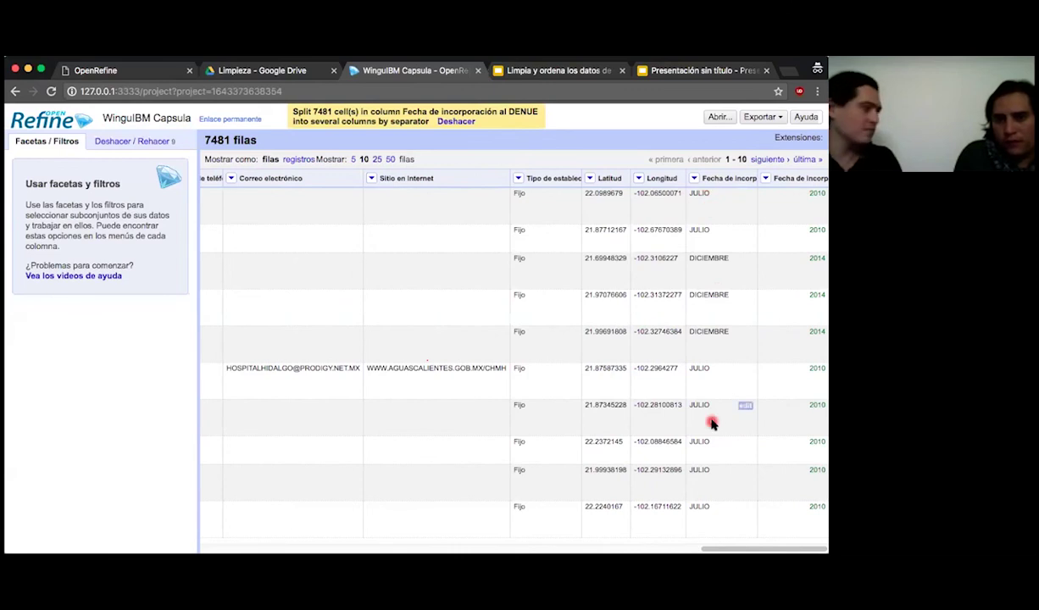
left_click(694, 178)
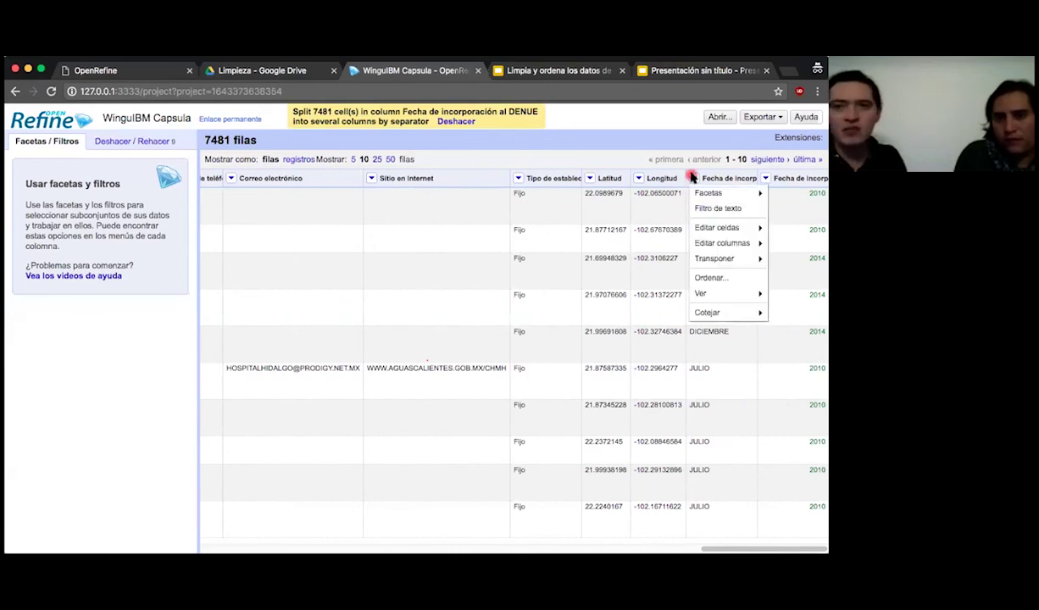
mouse_move(686, 194)
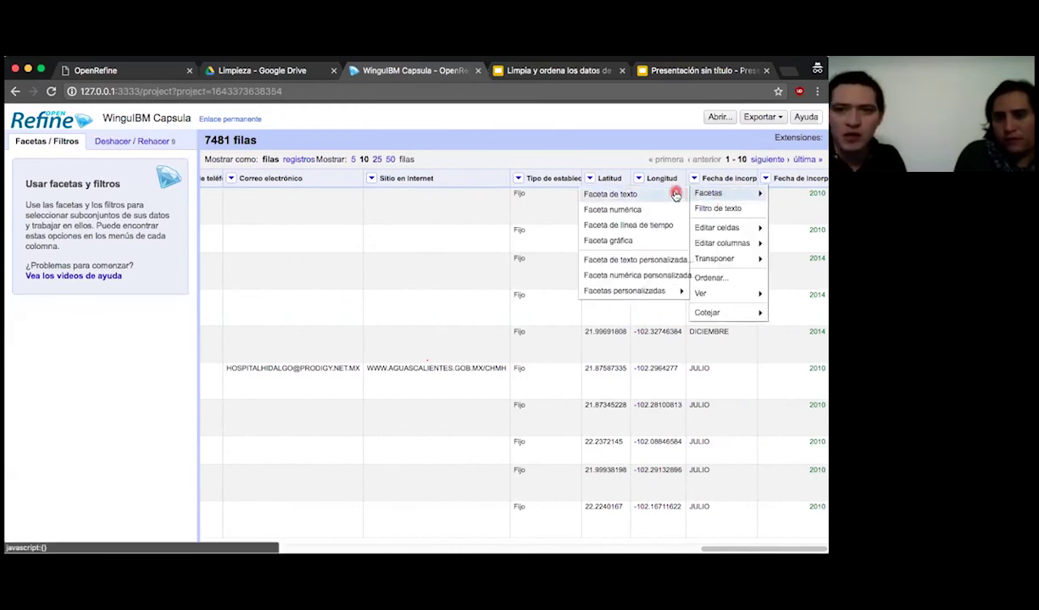
left_click(675, 194)
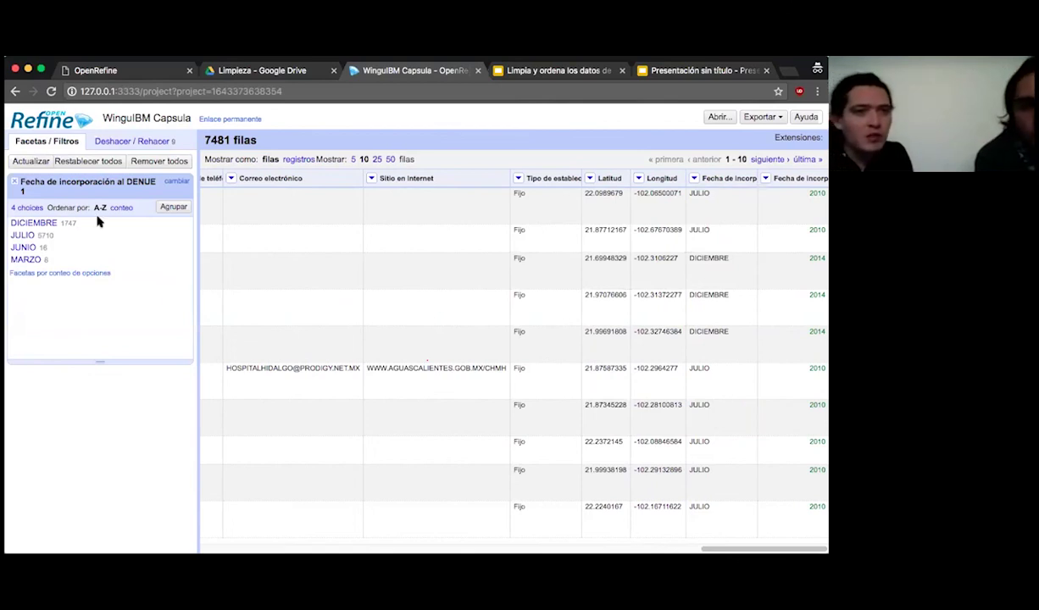
left_click(14, 182)
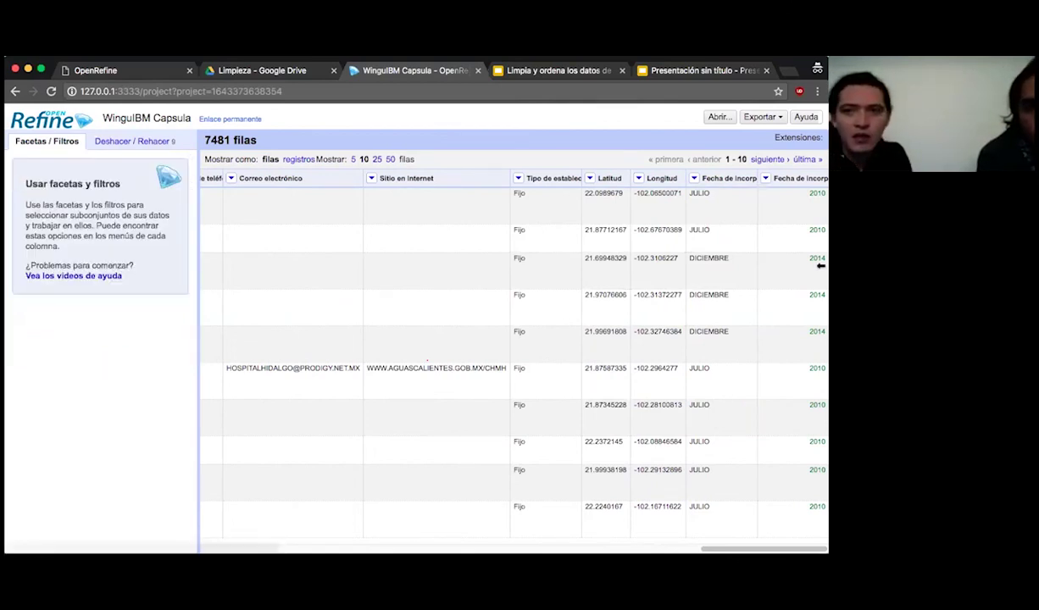
Step: Examine the year range of Fecha de incorporación al DENUE 2 with a numeric facet and remove the facet
left_click(763, 181)
mouse_move(733, 193)
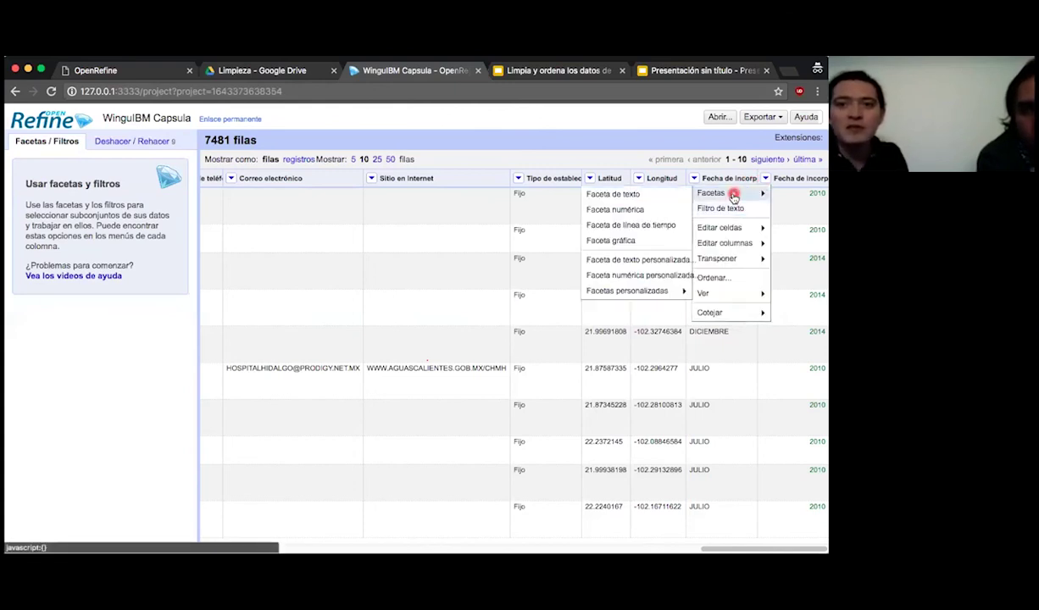
left_click(582, 205)
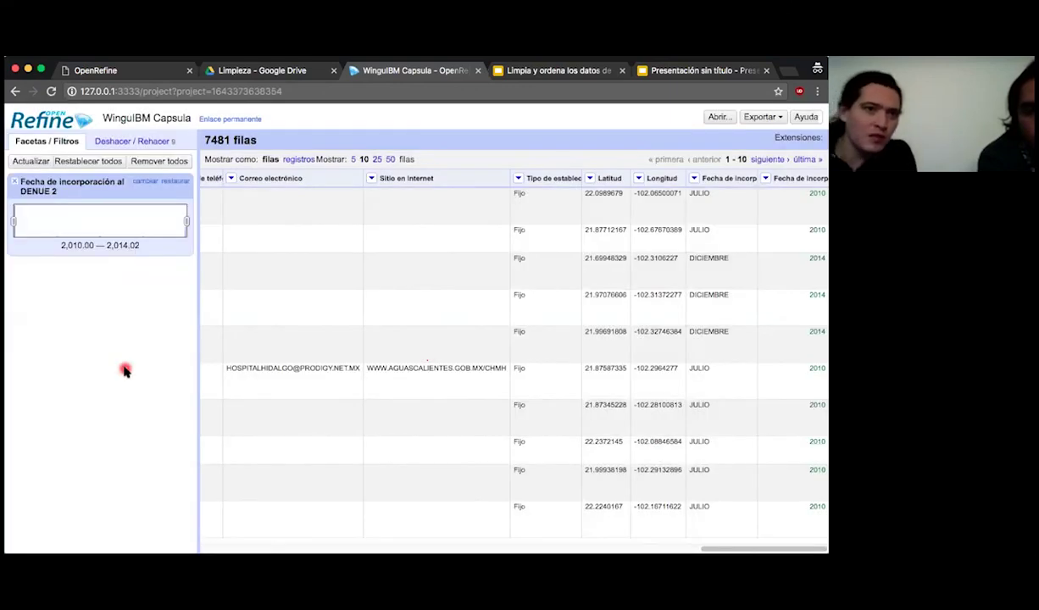
left_click_drag(186, 221, 337, 222)
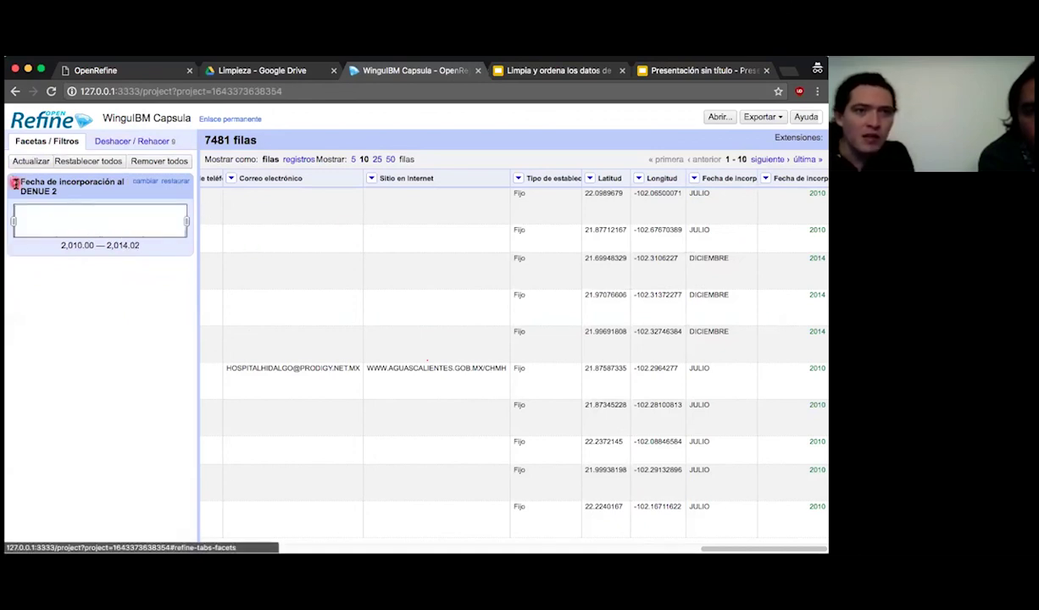
left_click(14, 183)
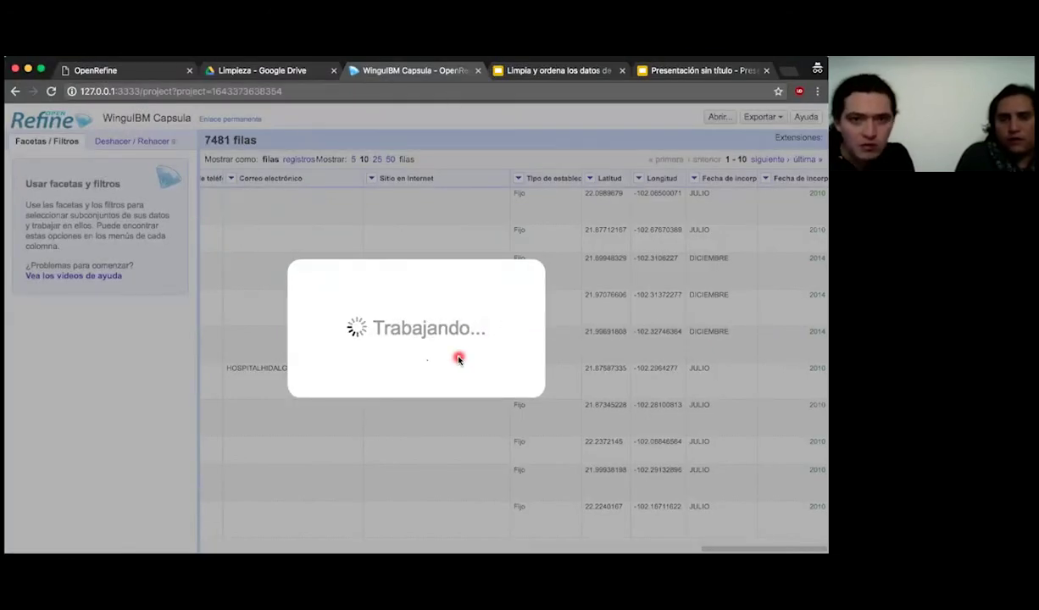
Step: Reload the project page from its current address
left_click(272, 90)
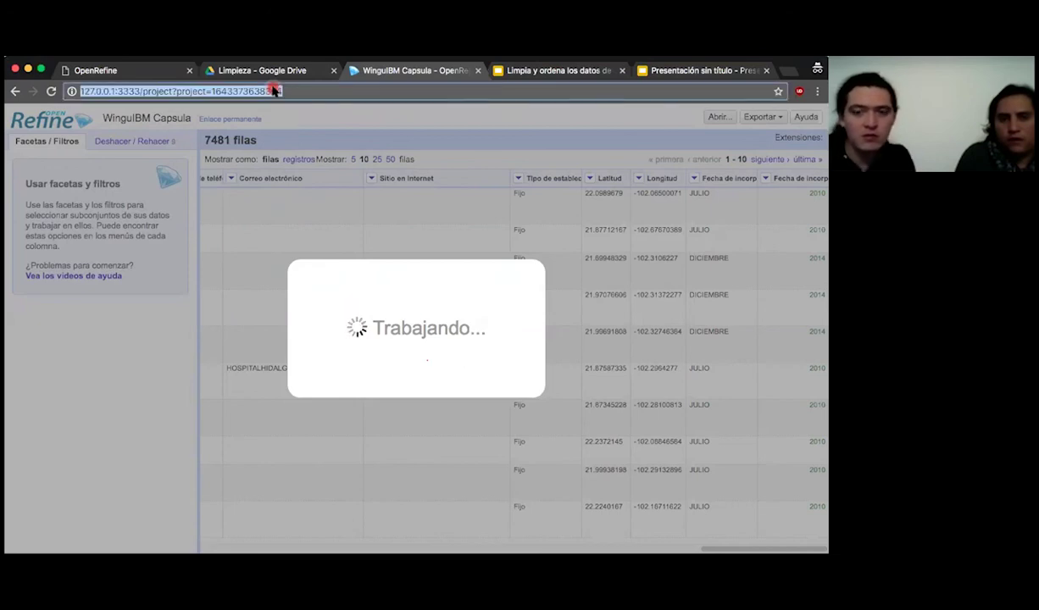
key("Return")
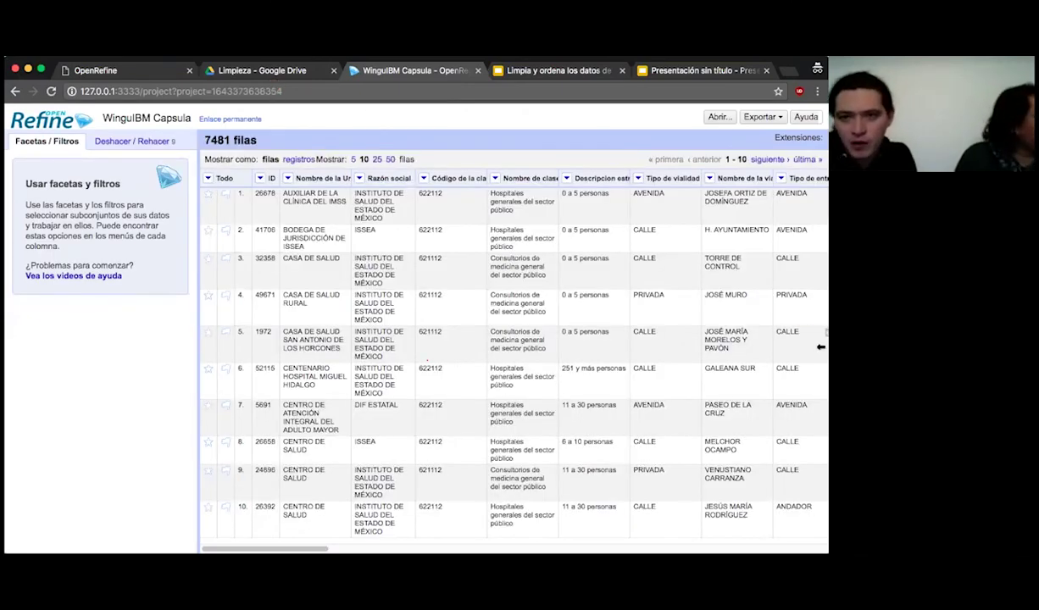
Step: Revert the project history to the Remove 1186 rows state, undoing the split of Fecha de incorporación al DENUE, and return to the facets view
scroll(783, 336, "right", 2)
scroll(783, 336, "right", 10)
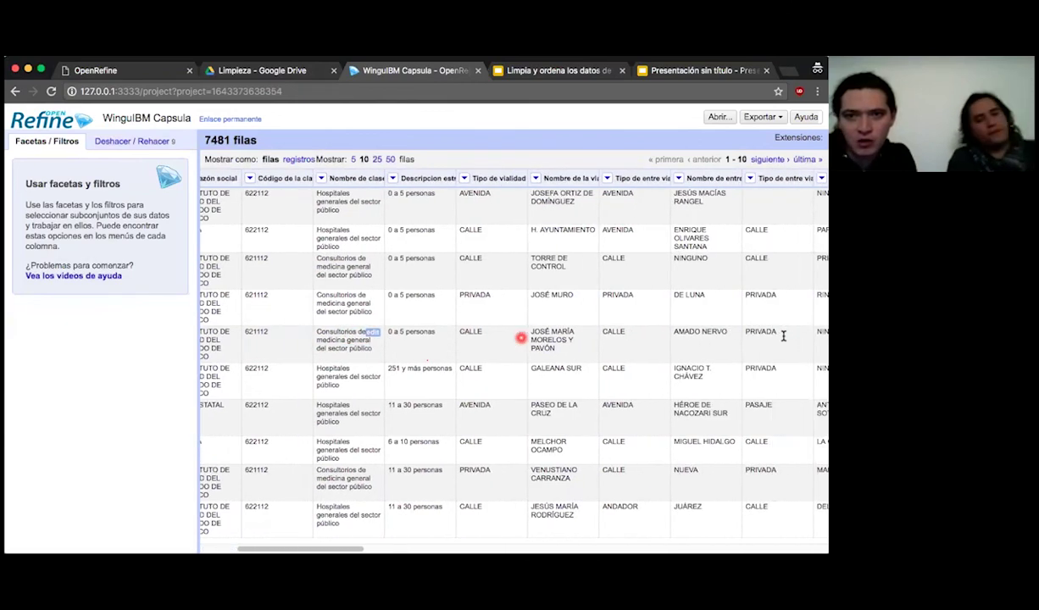
left_click(144, 140)
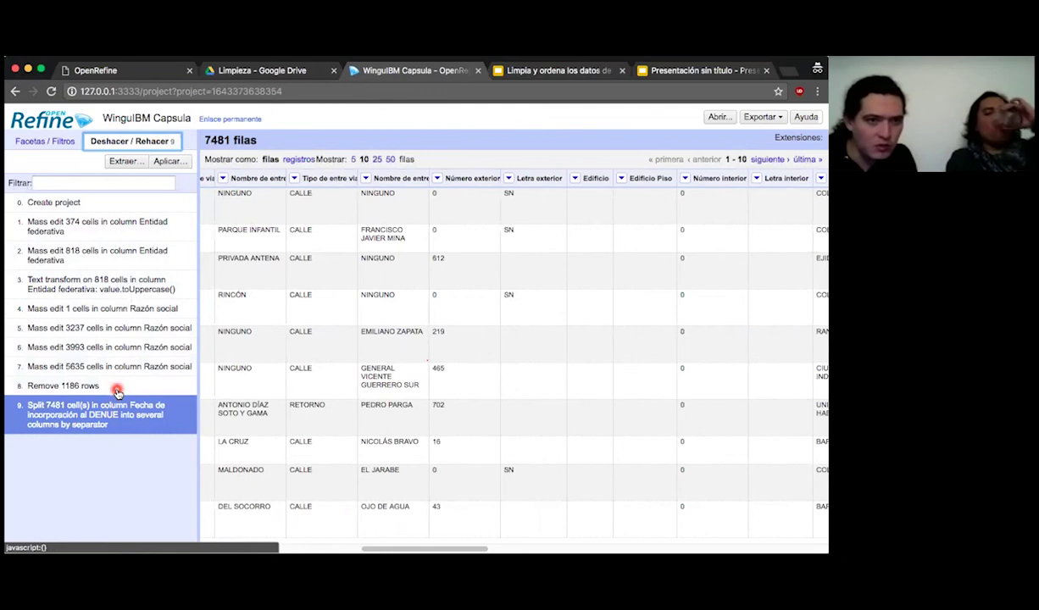
left_click(116, 388)
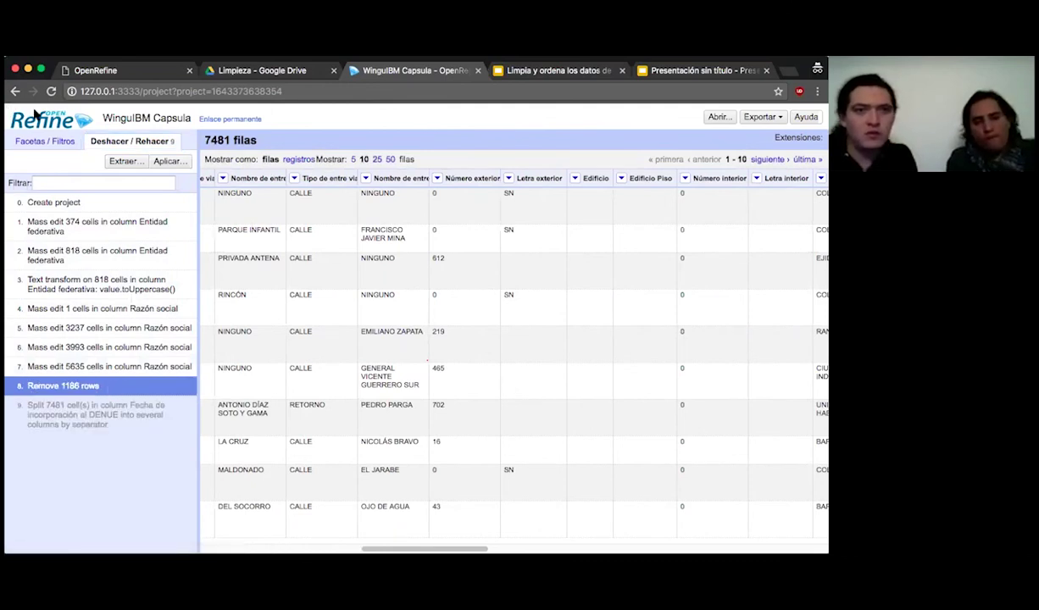
left_click(49, 140)
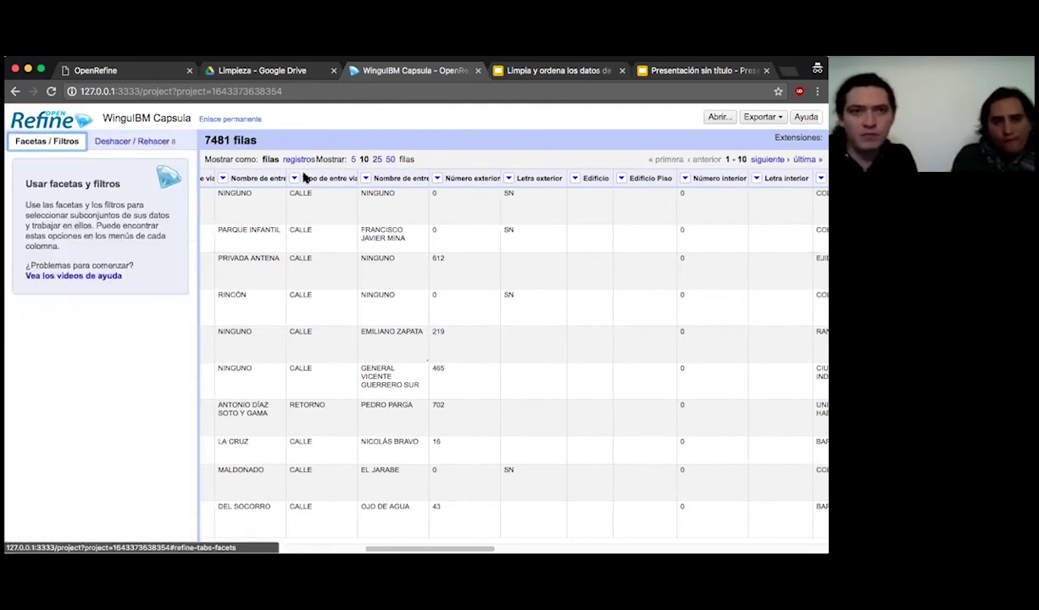
Step: Set up a new column named facha_demo based on Fecha de incorporación al DENUE, using the expression "01 "+value
scroll(693, 373, "right", 6)
scroll(693, 373, "right", 10)
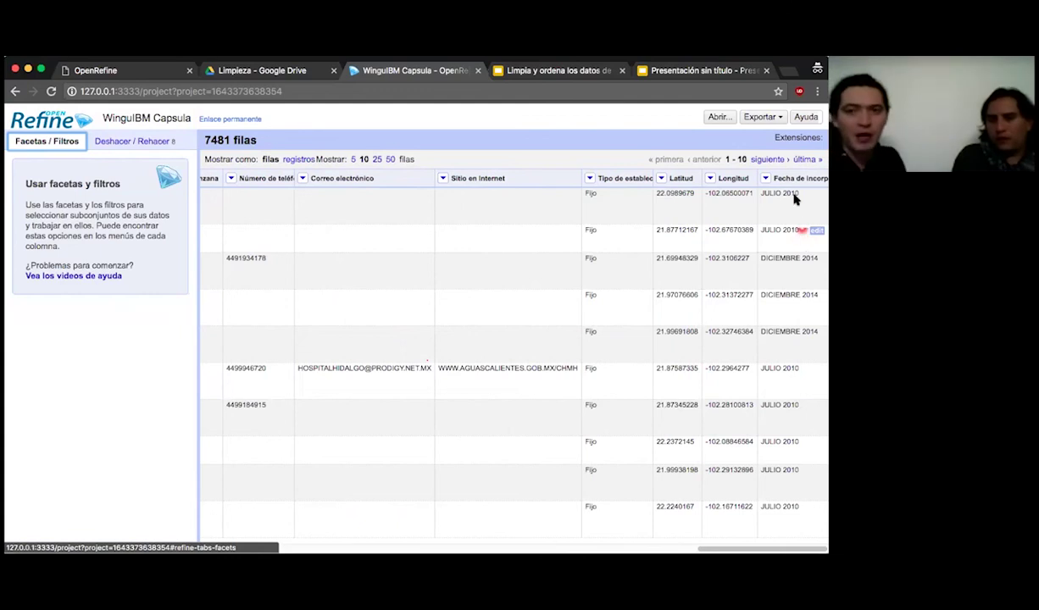
left_click(766, 179)
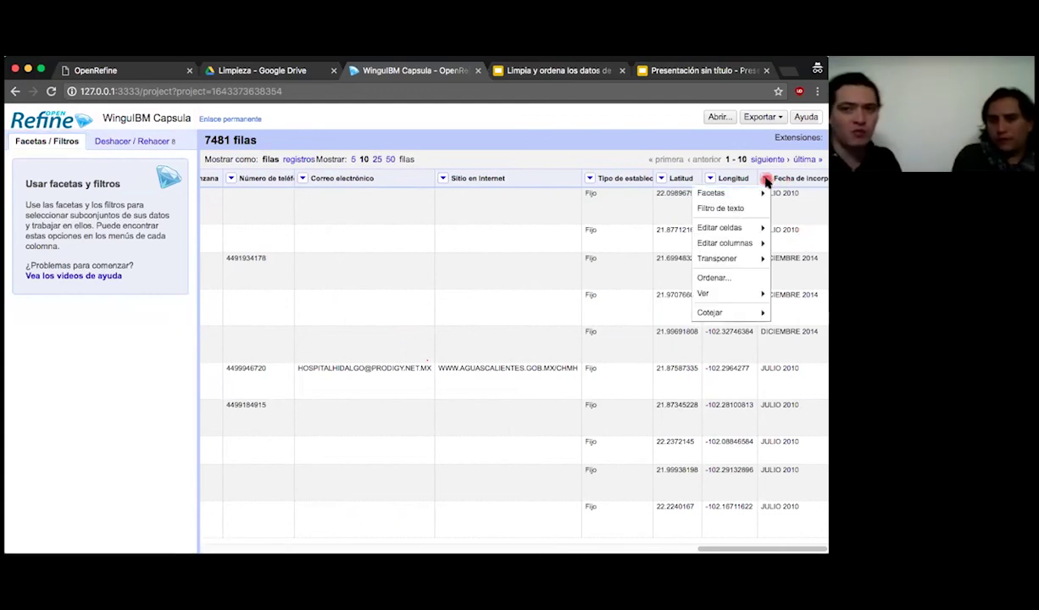
mouse_move(722, 243)
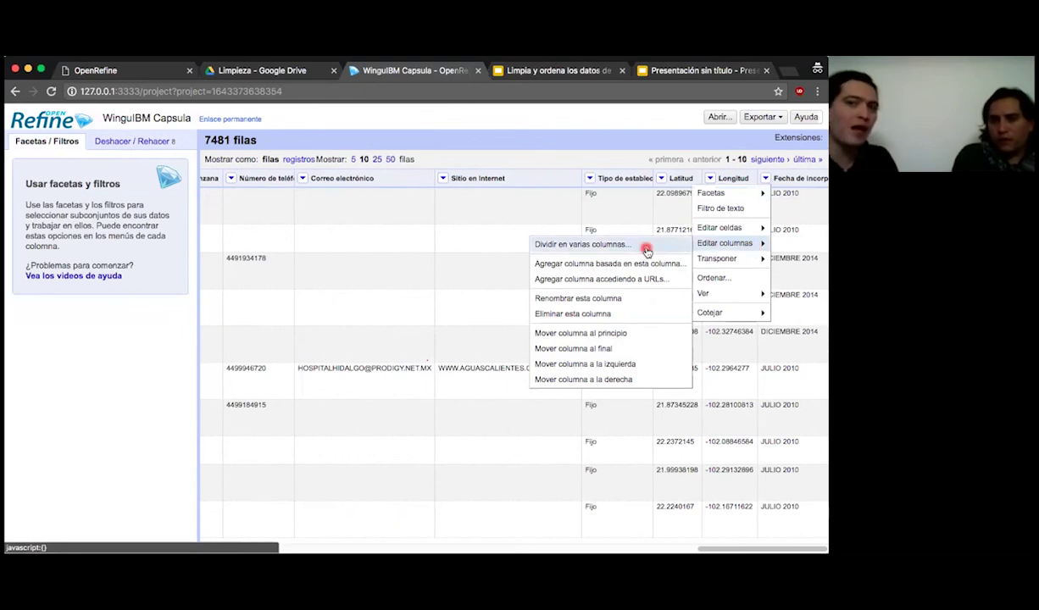
left_click(644, 266)
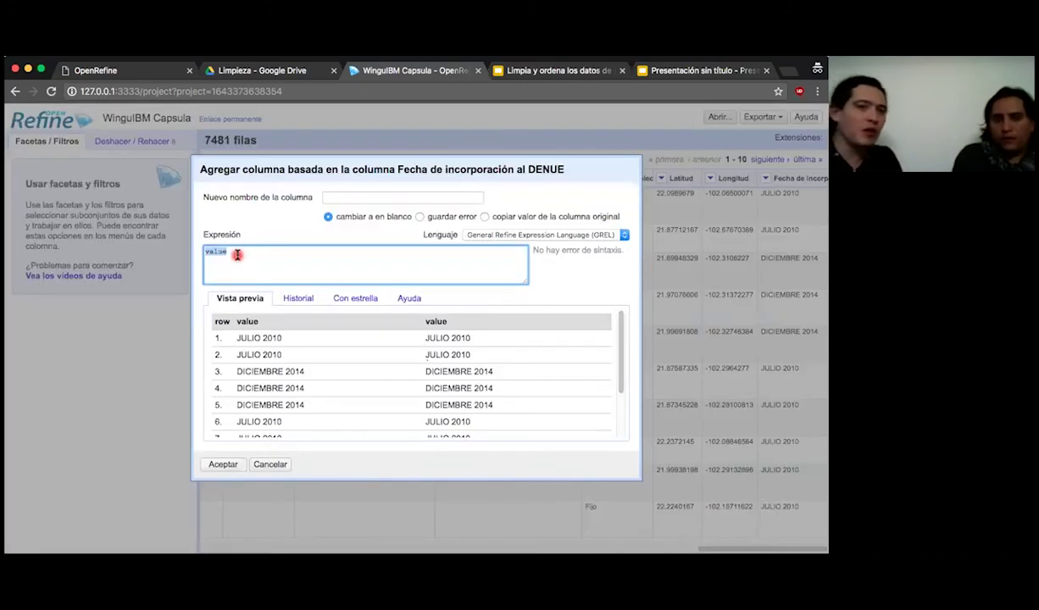
left_click_drag(238, 255, 220, 247)
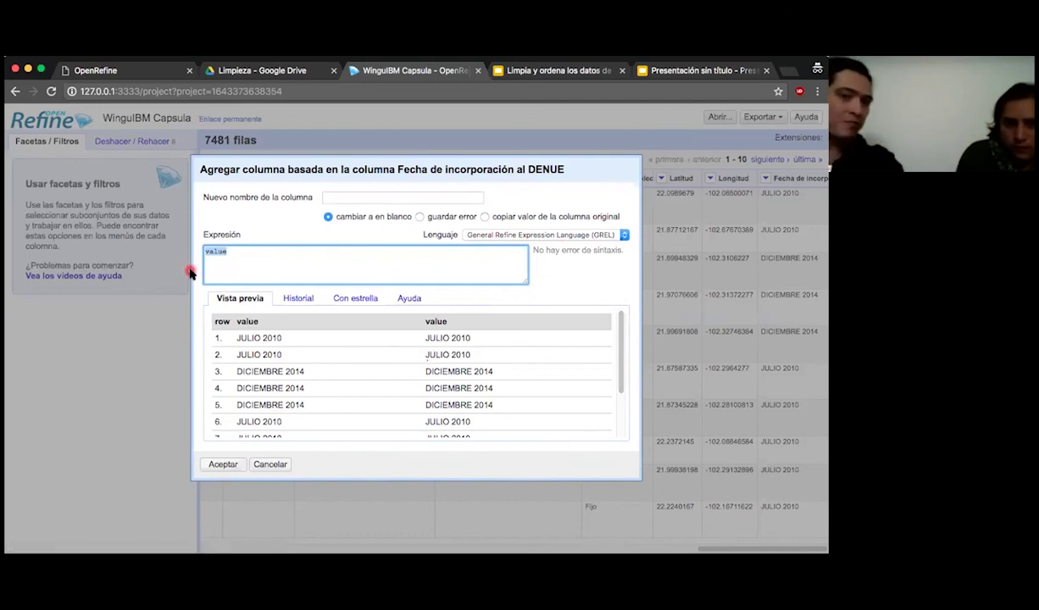
left_click(249, 251)
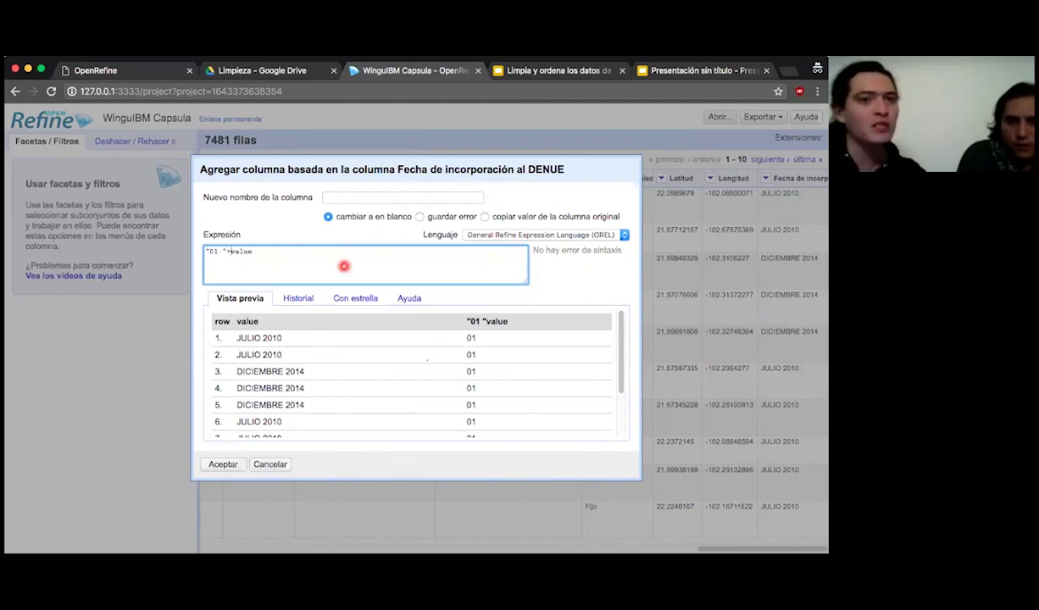
type("+")
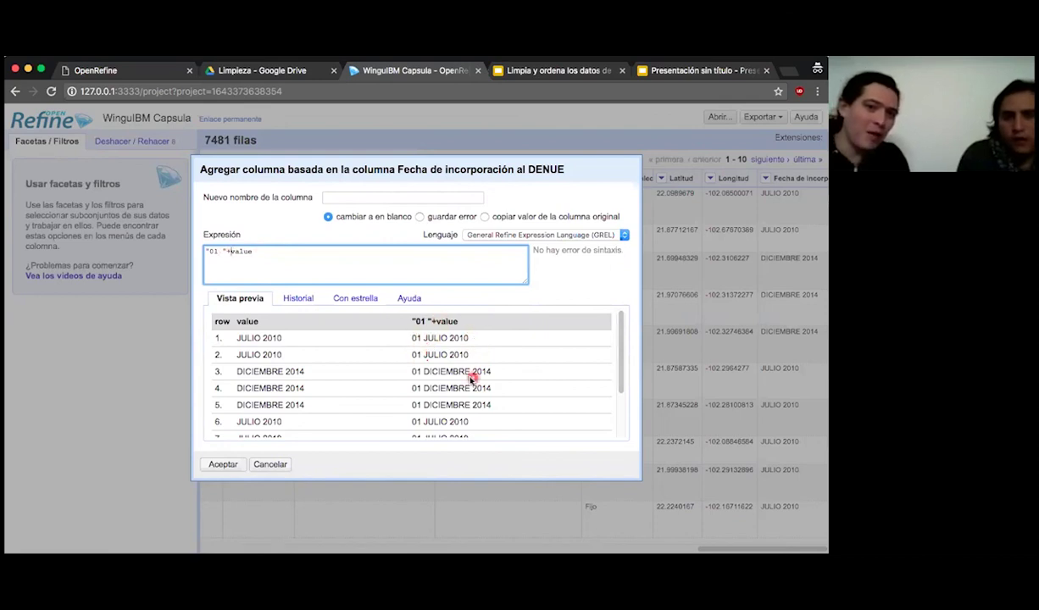
left_click(360, 196)
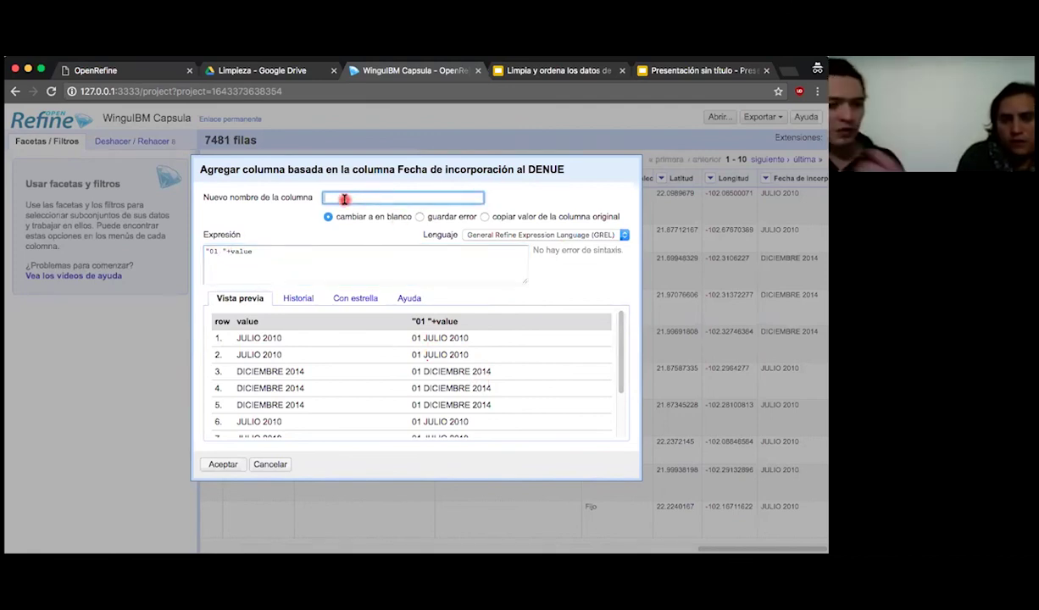
type("fecha_demo")
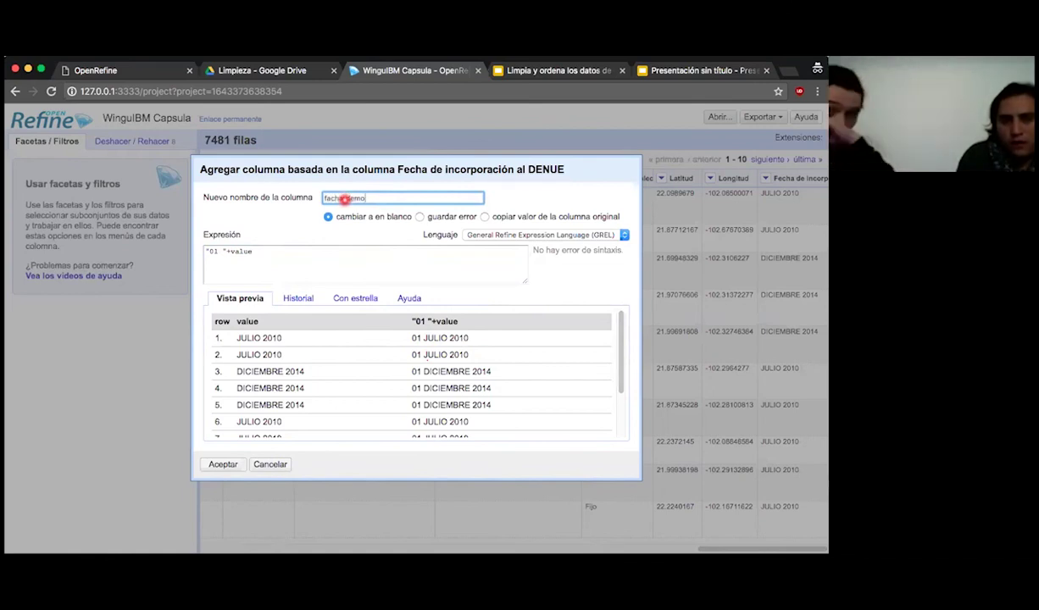
left_click(223, 252)
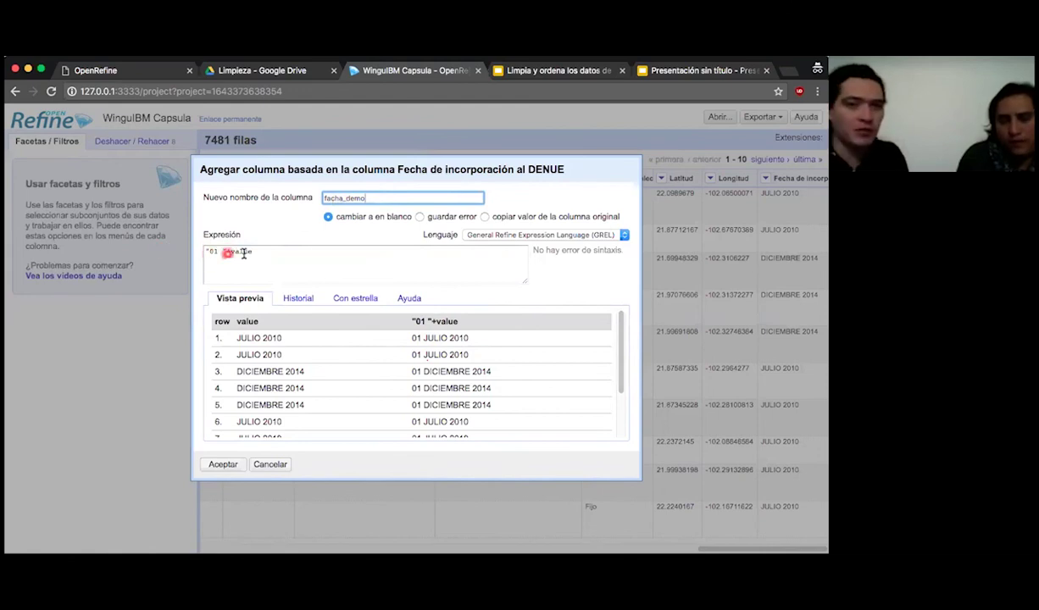
left_click_drag(225, 251, 191, 246)
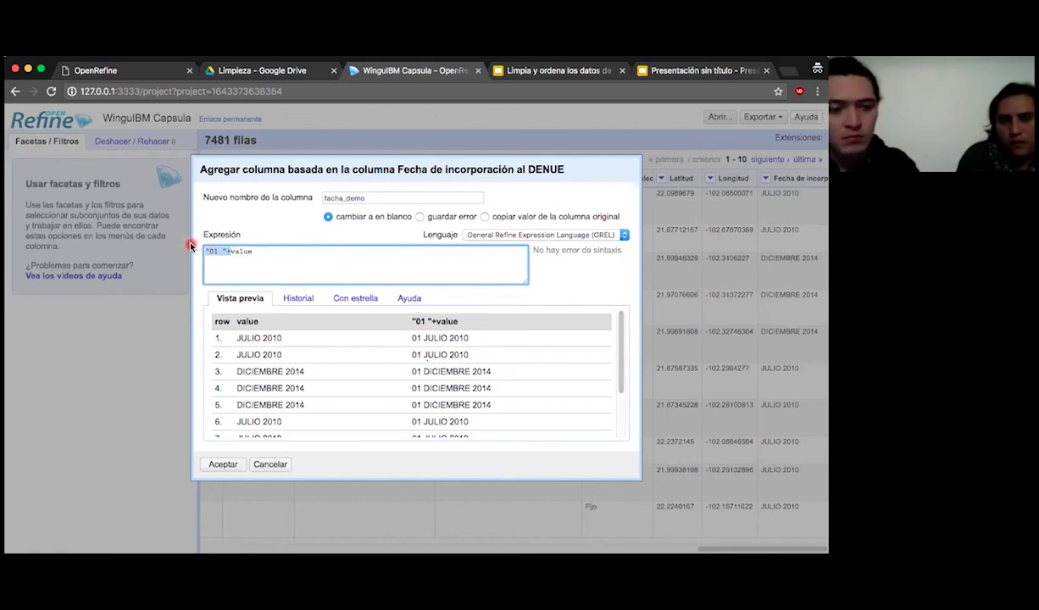
key("BackSpace")
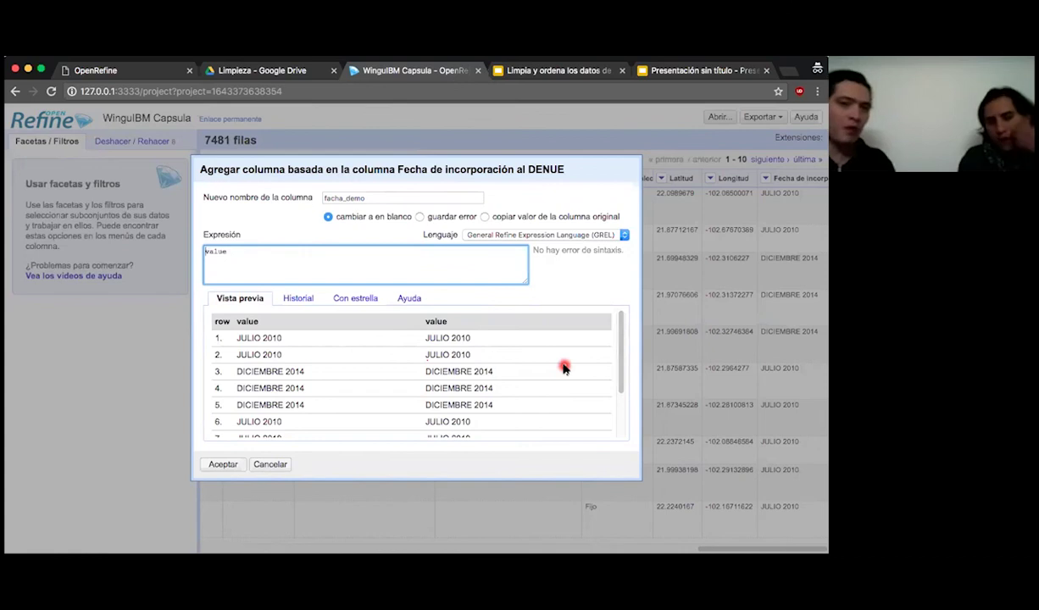
key("super+z")
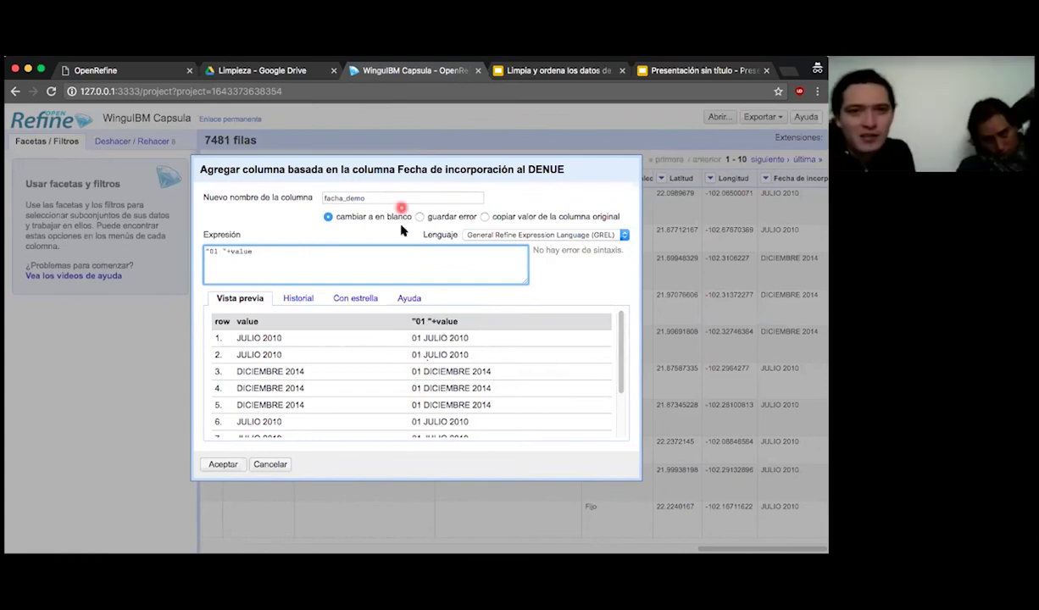
Step: Create the configured facha_demo column and convert its cells to dates with the common transformation
left_click(220, 463)
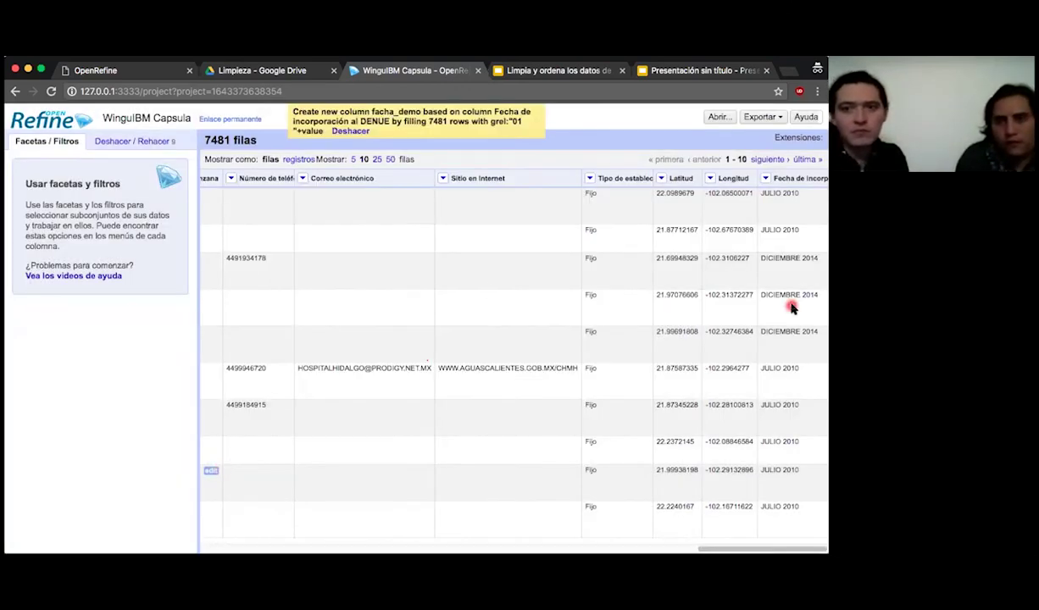
scroll(790, 303, "right", 2)
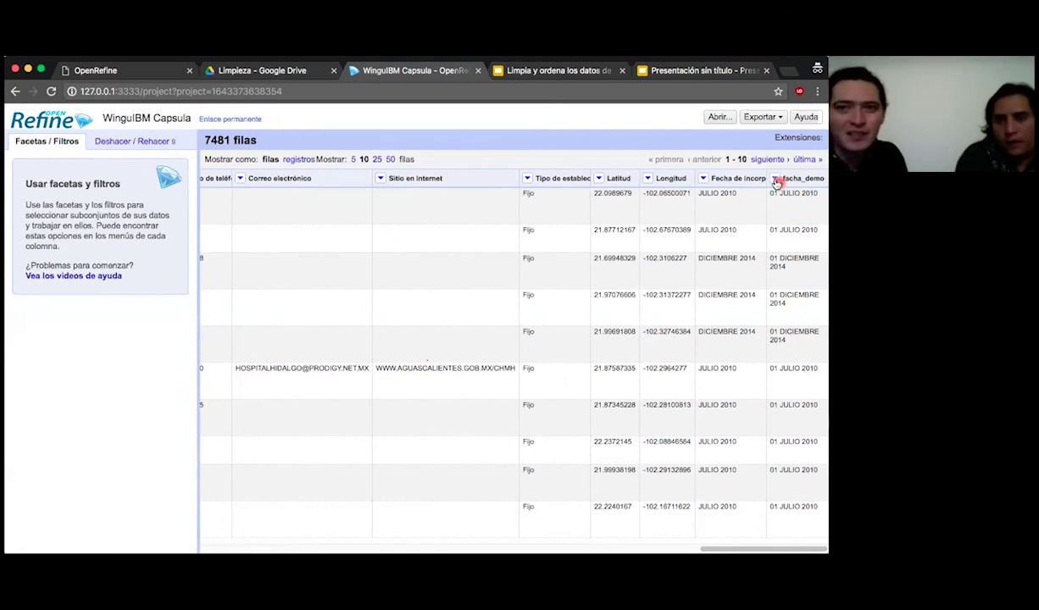
left_click(774, 178)
mouse_move(746, 228)
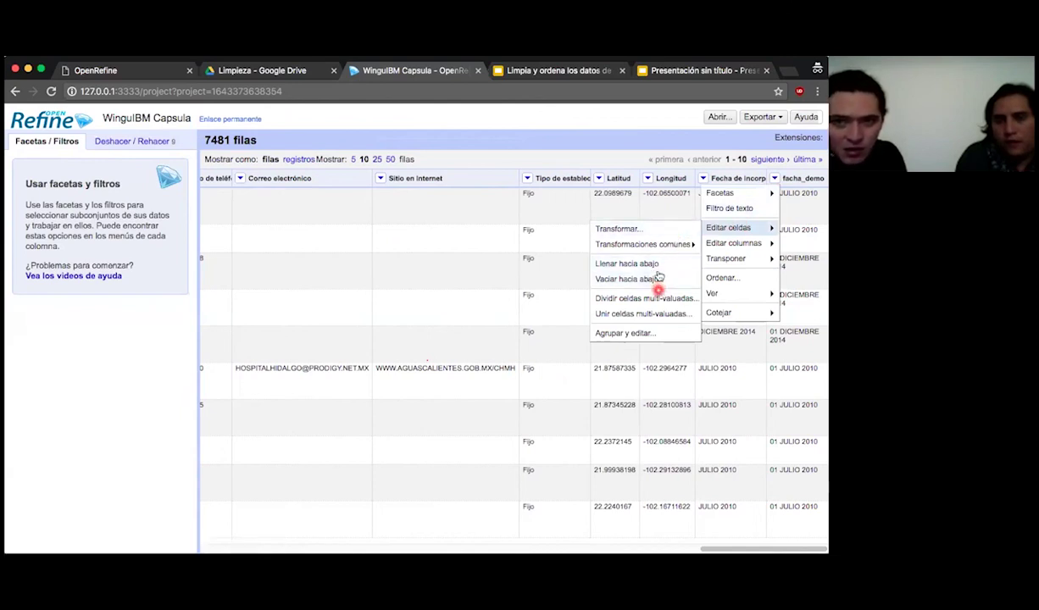
mouse_move(659, 252)
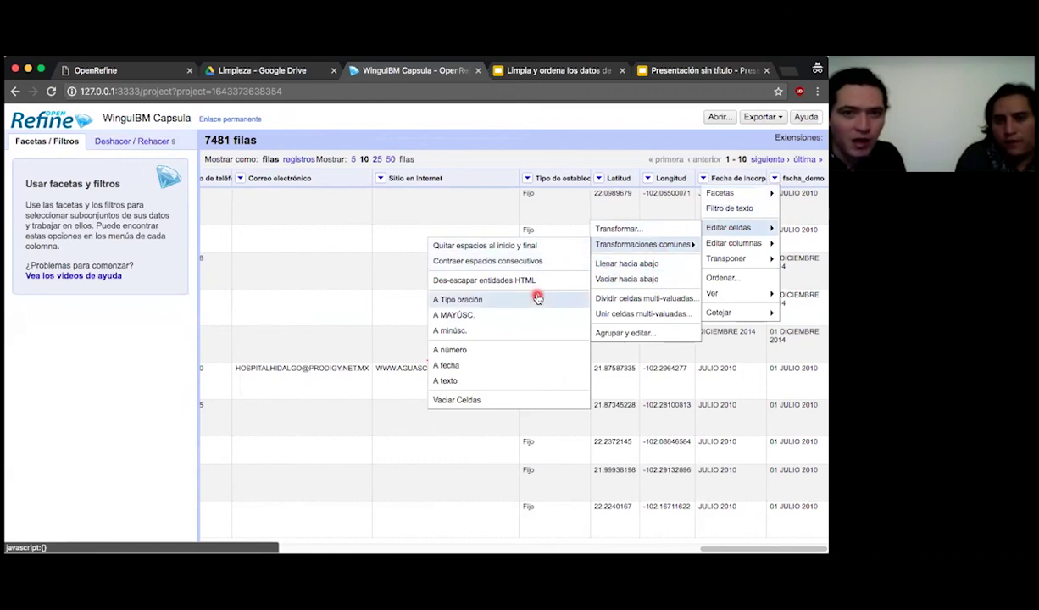
left_click(489, 368)
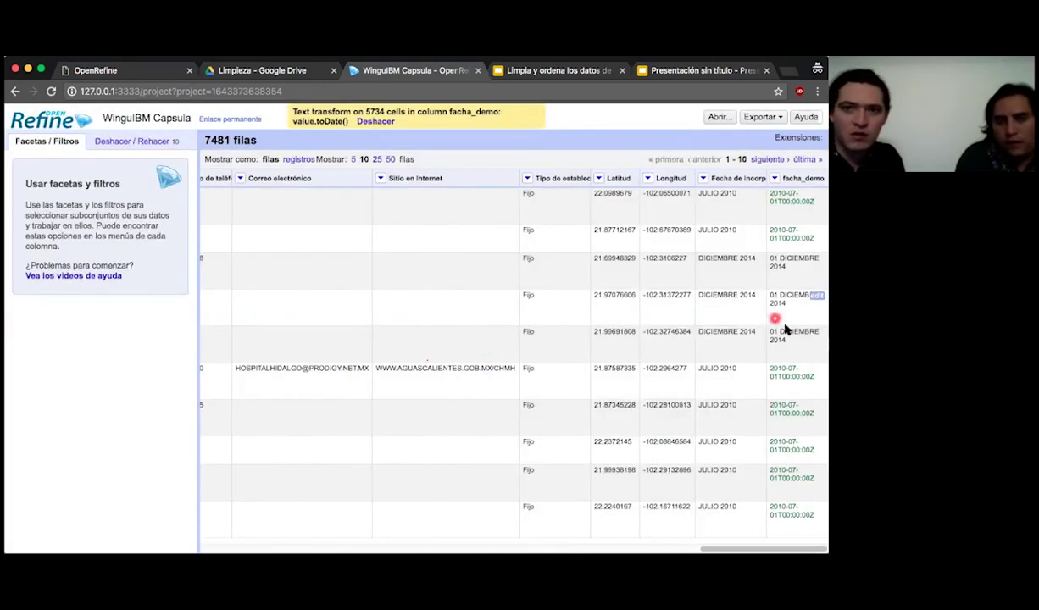
Step: Add a text facet on facha_demo and change its value 01 DICIEMBRE 2014 to 1/12/2014 in all matching cells
left_click(703, 178)
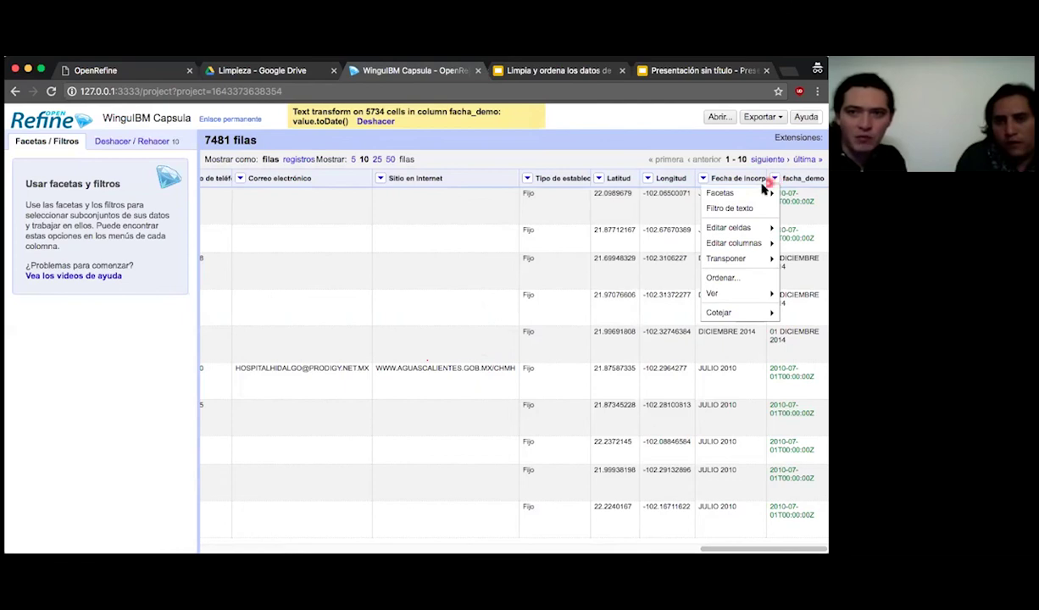
mouse_move(719, 193)
left_click(681, 198)
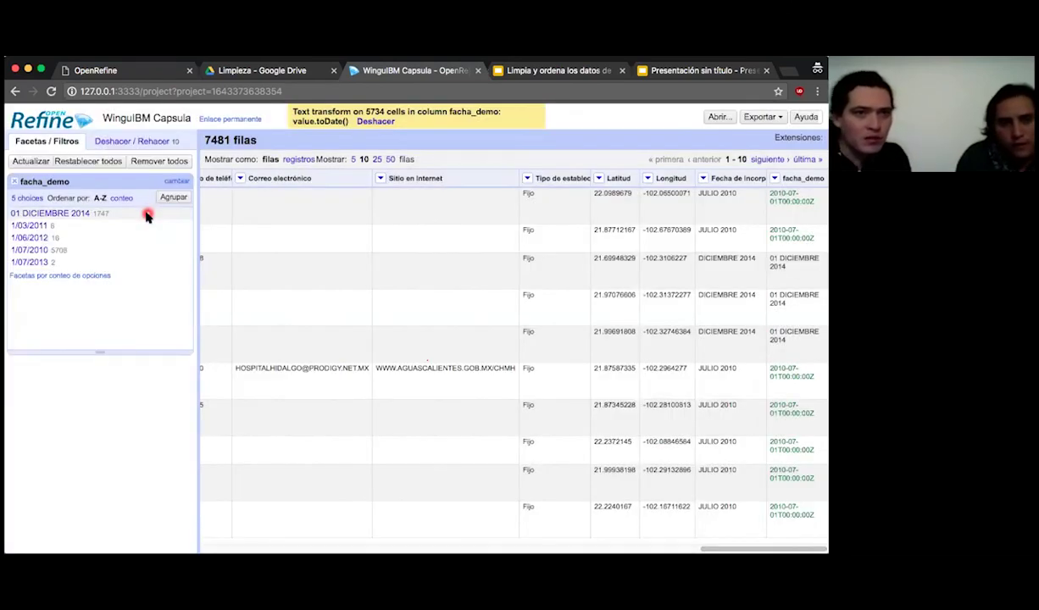
mouse_move(53, 216)
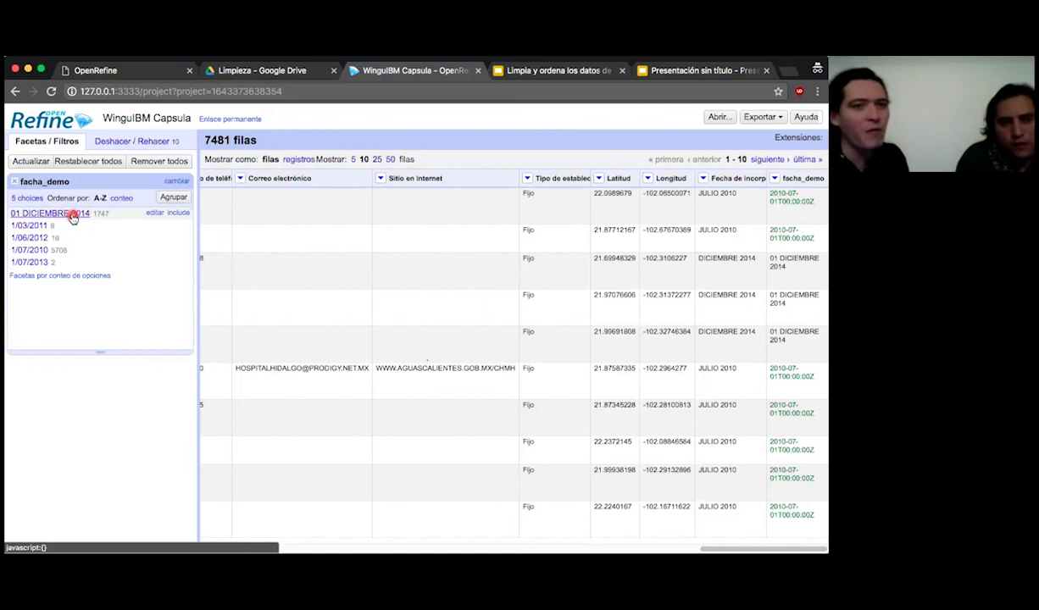
left_click(154, 212)
left_click(254, 222)
left_click_drag(218, 220, 204, 221)
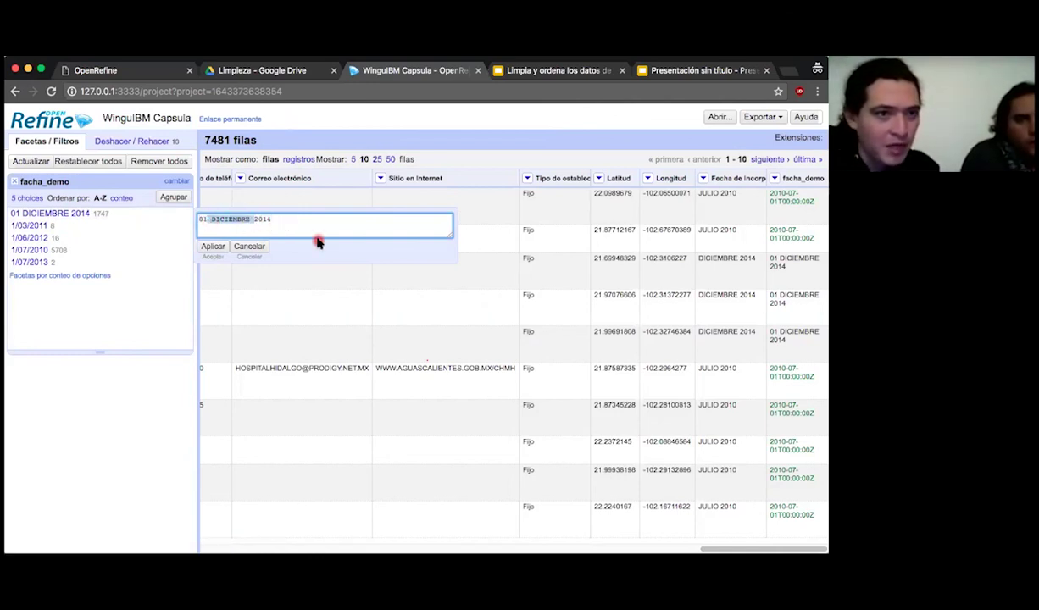
type("/12/")
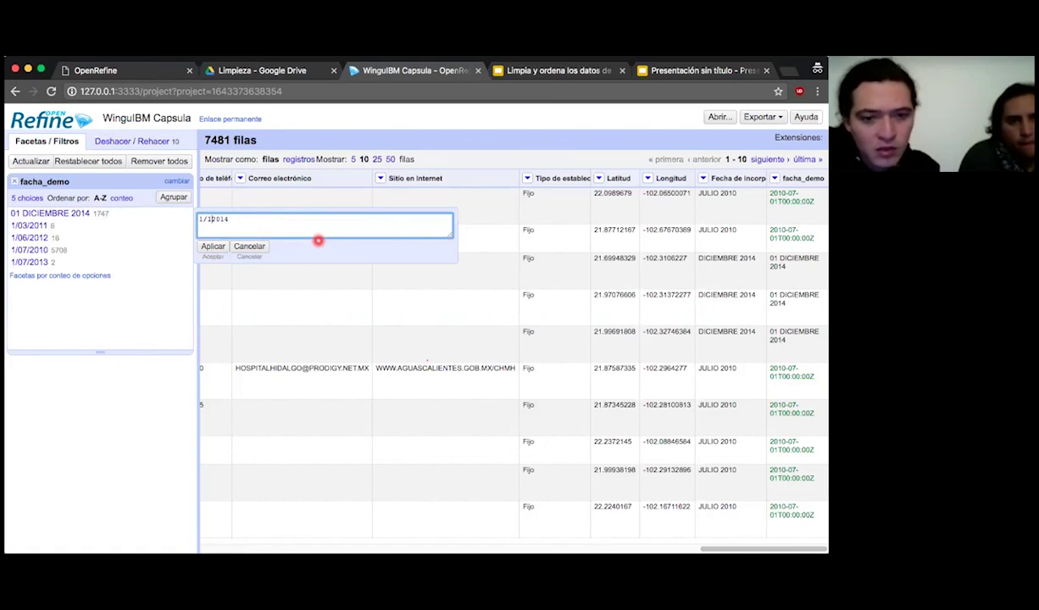
left_click(215, 246)
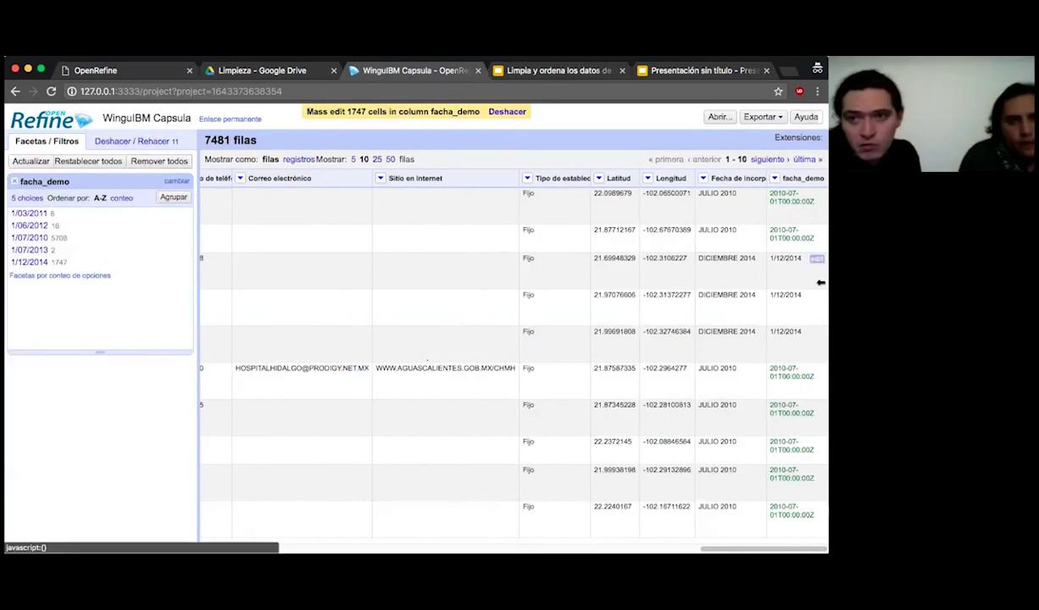
Step: Convert the facha_demo cells to dates again and remove the column's text facet
left_click(702, 178)
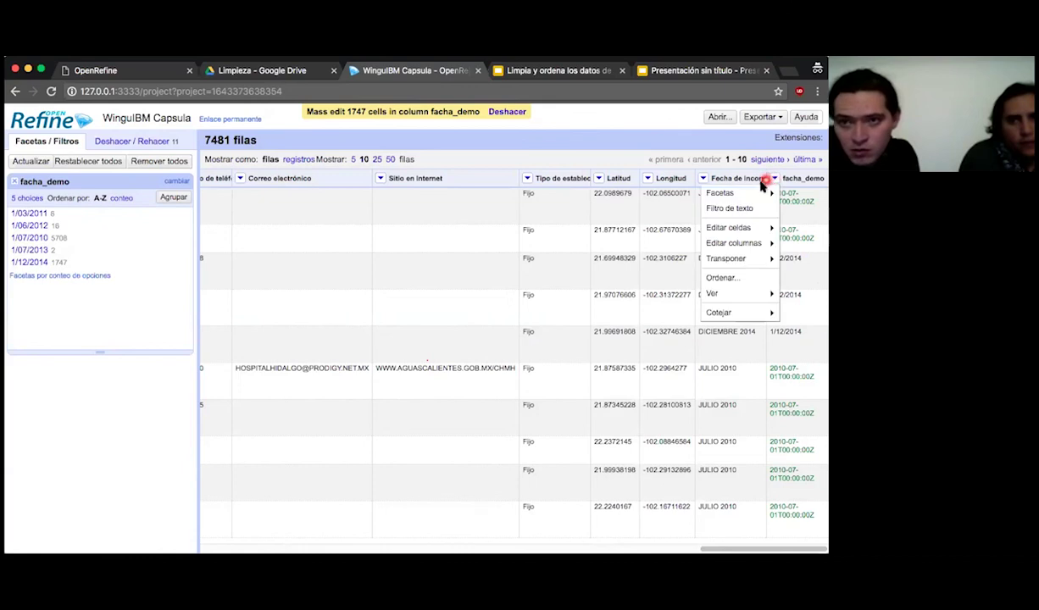
mouse_move(733, 194)
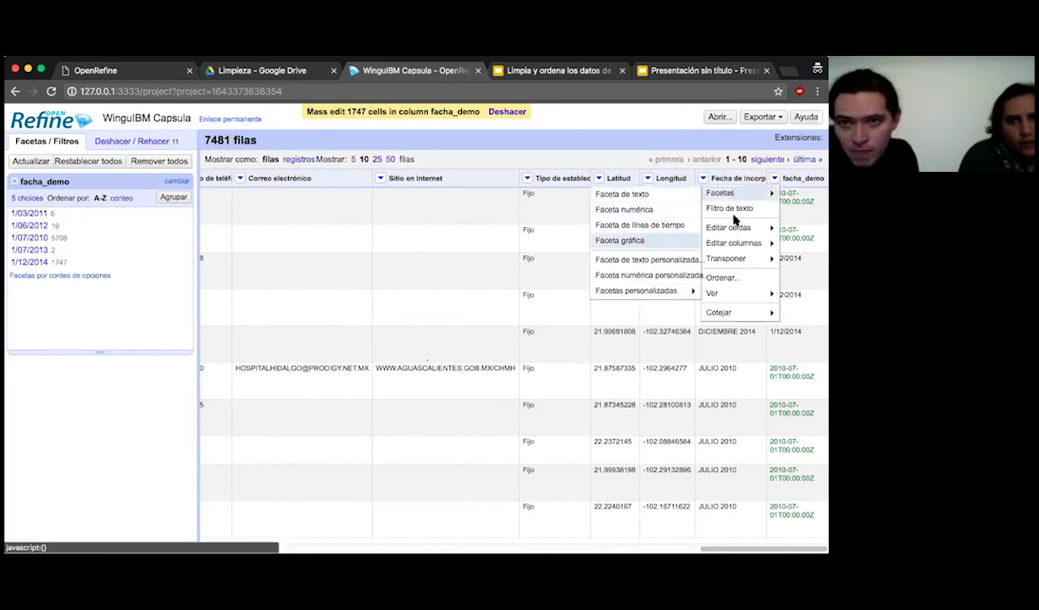
mouse_move(666, 251)
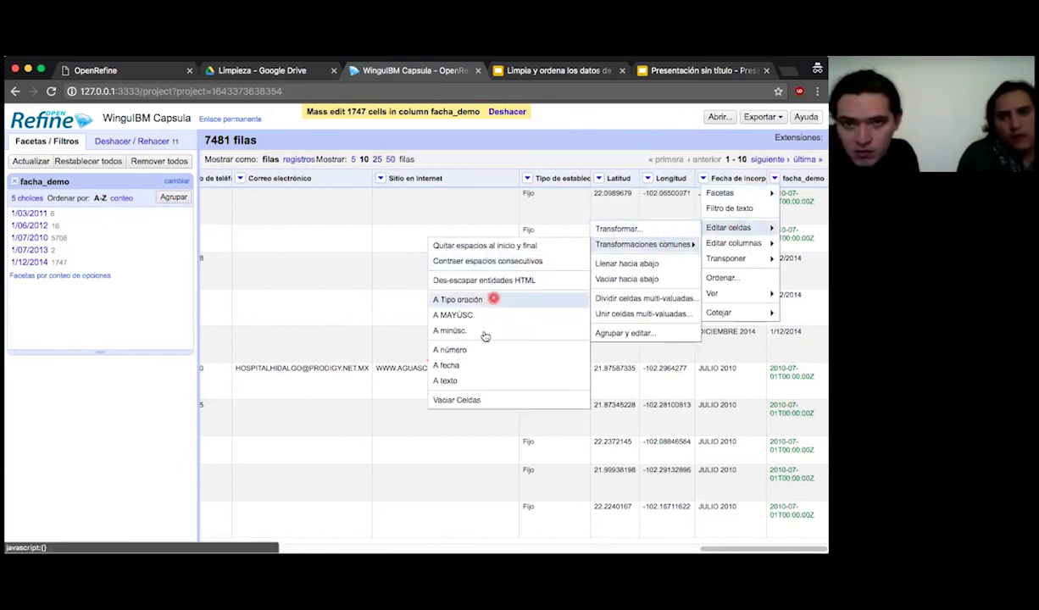
left_click(455, 367)
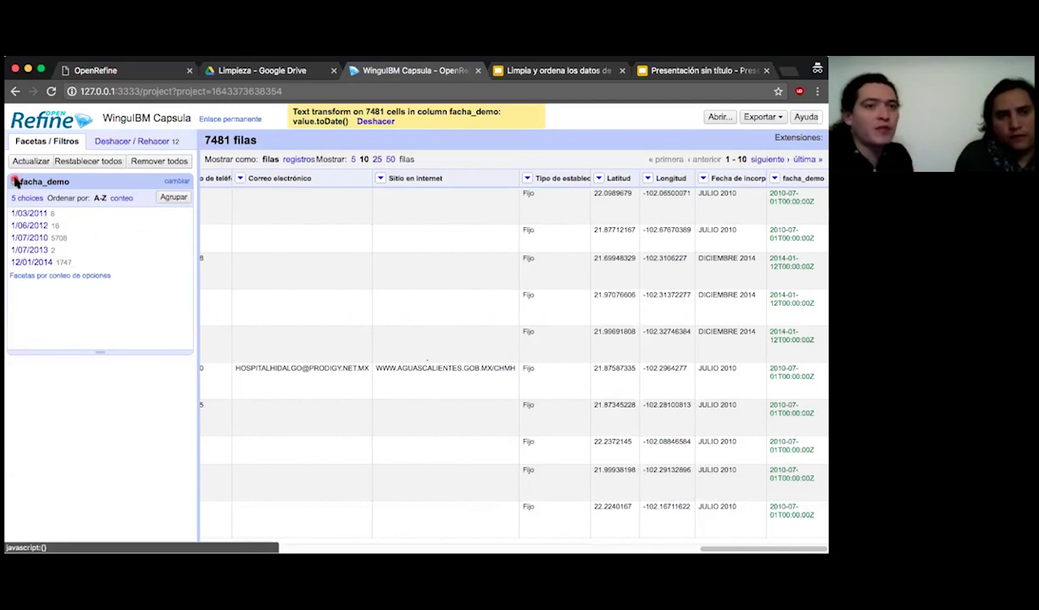
left_click(18, 182)
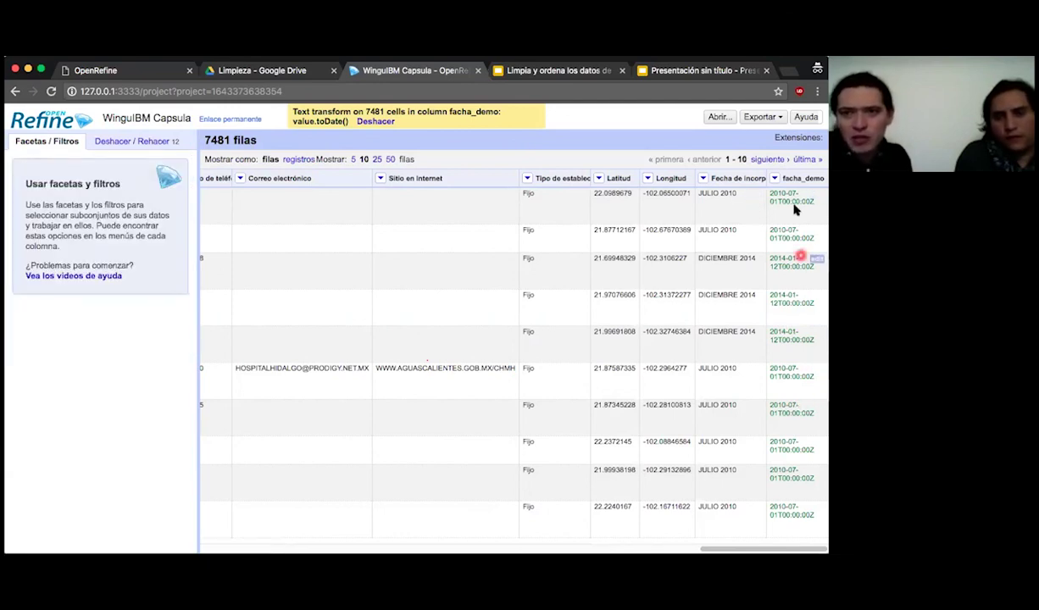
Step: Add a timeline facet on the facha_demo column
left_click(775, 178)
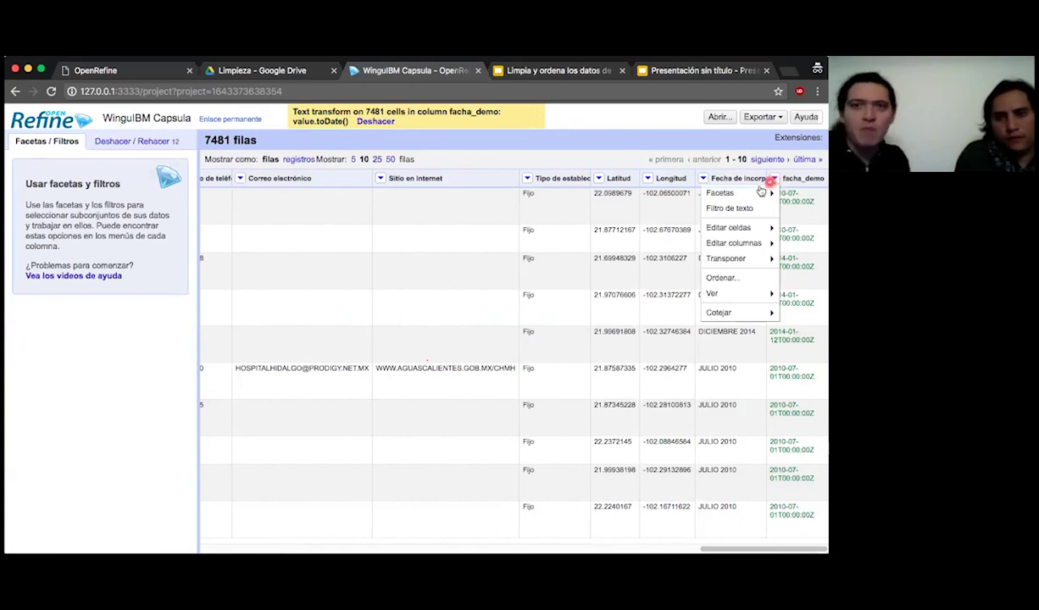
mouse_move(733, 196)
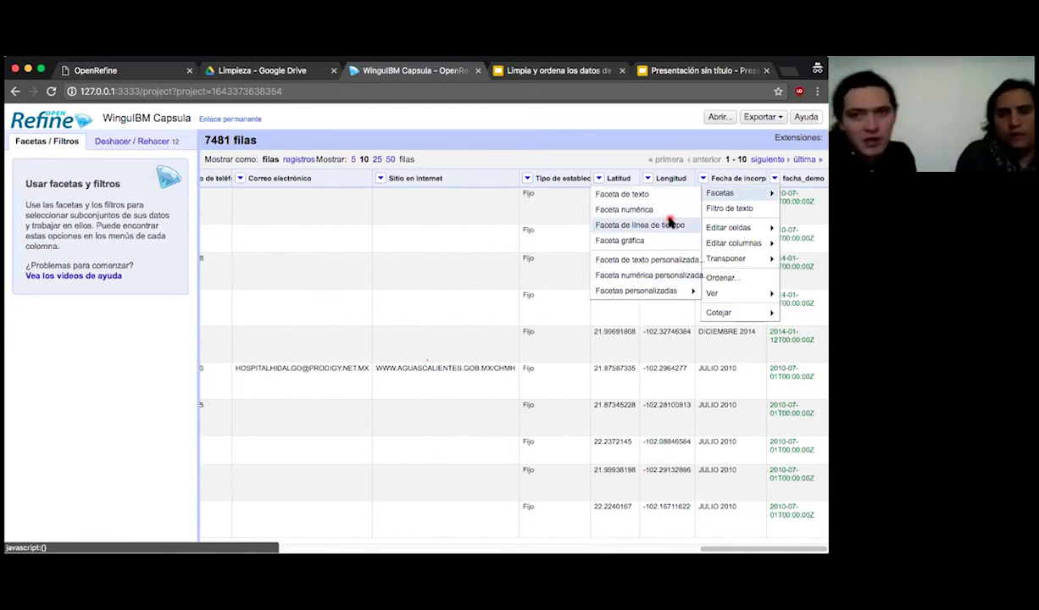
key("Escape")
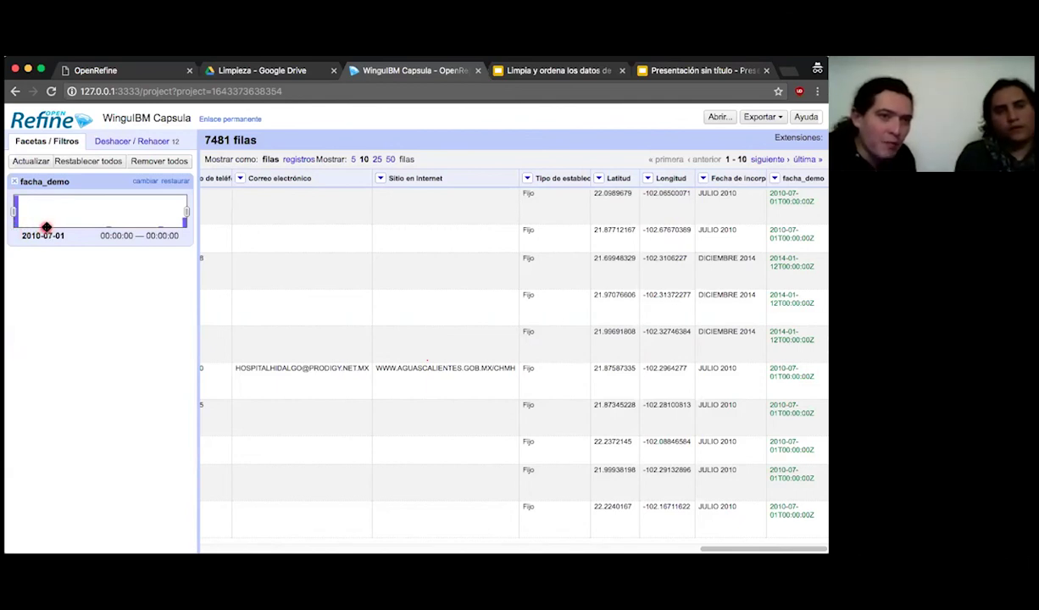
Step: Narrow the facha_demo timeline facet to the earliest dates around 2010-07-01, and restore its full date range
left_click_drag(185, 207, 49, 212)
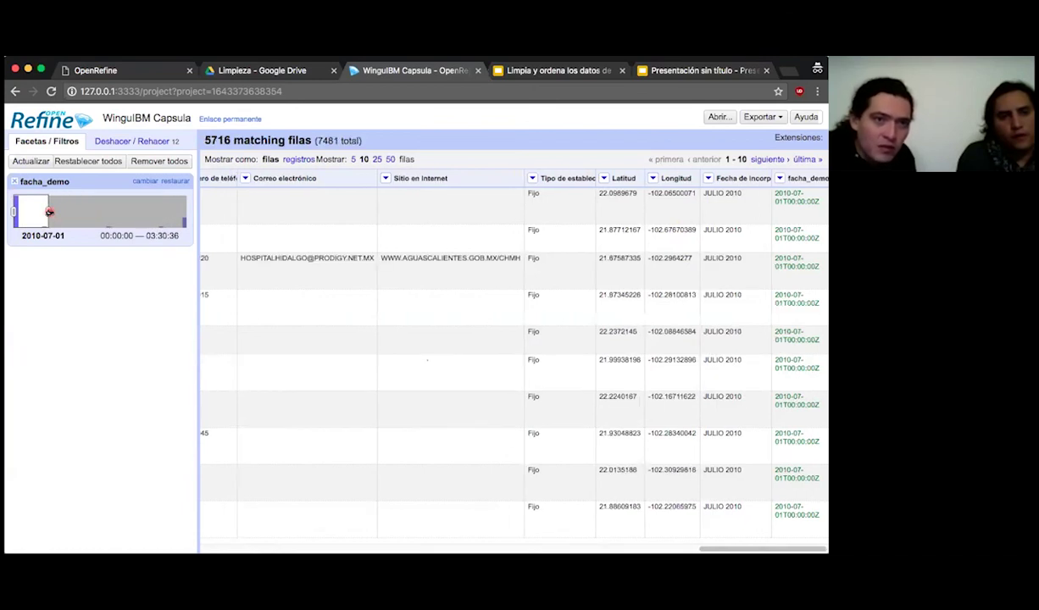
left_click_drag(49, 211, 23, 212)
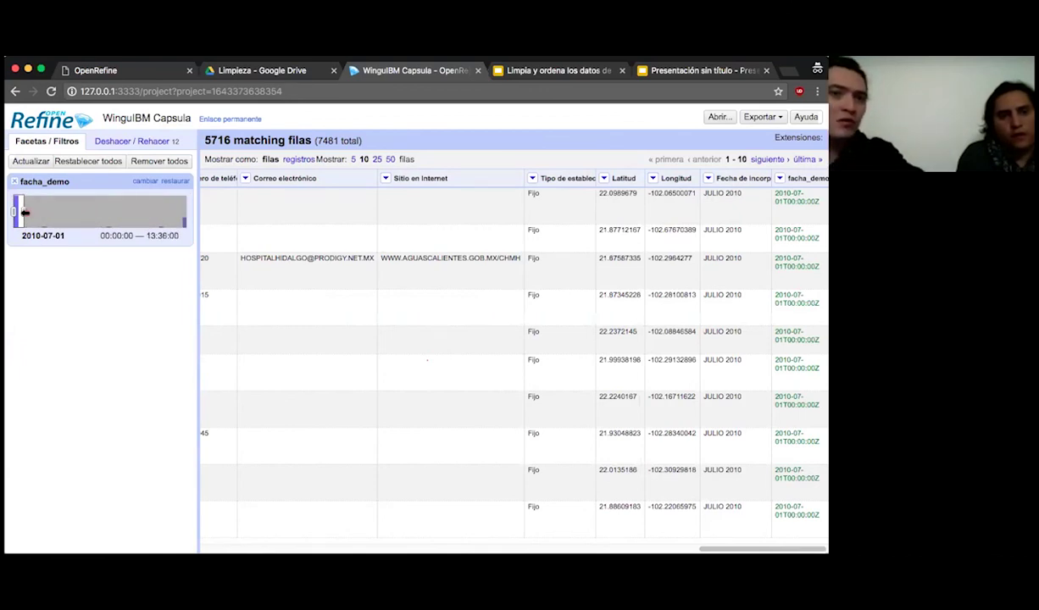
left_click_drag(24, 212, 259, 232)
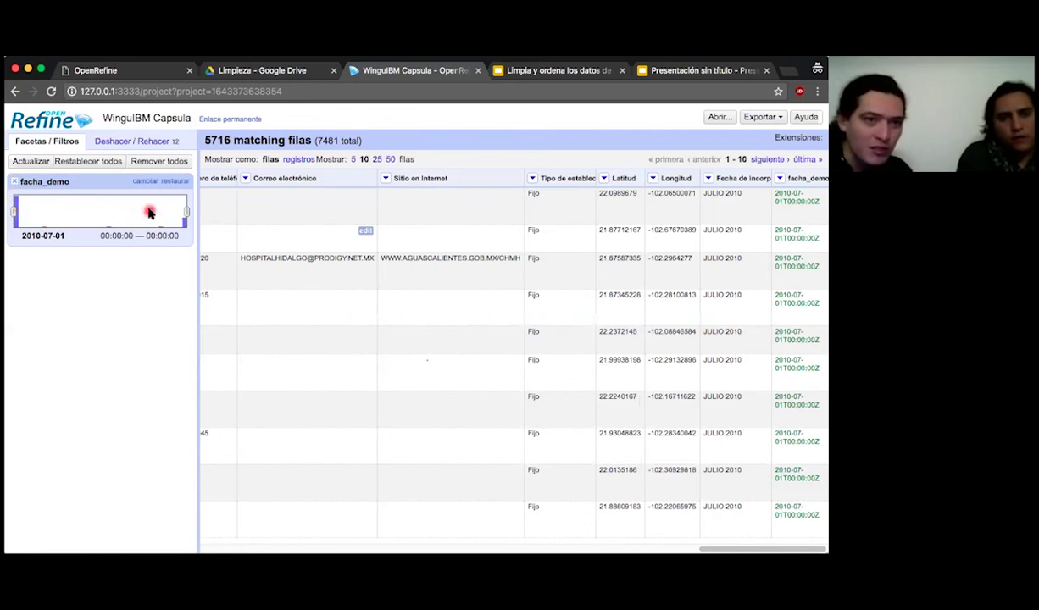
mouse_move(15, 209)
left_mouse_down()
mouse_move(187, 208)
mouse_move(11, 222)
left_mouse_up()
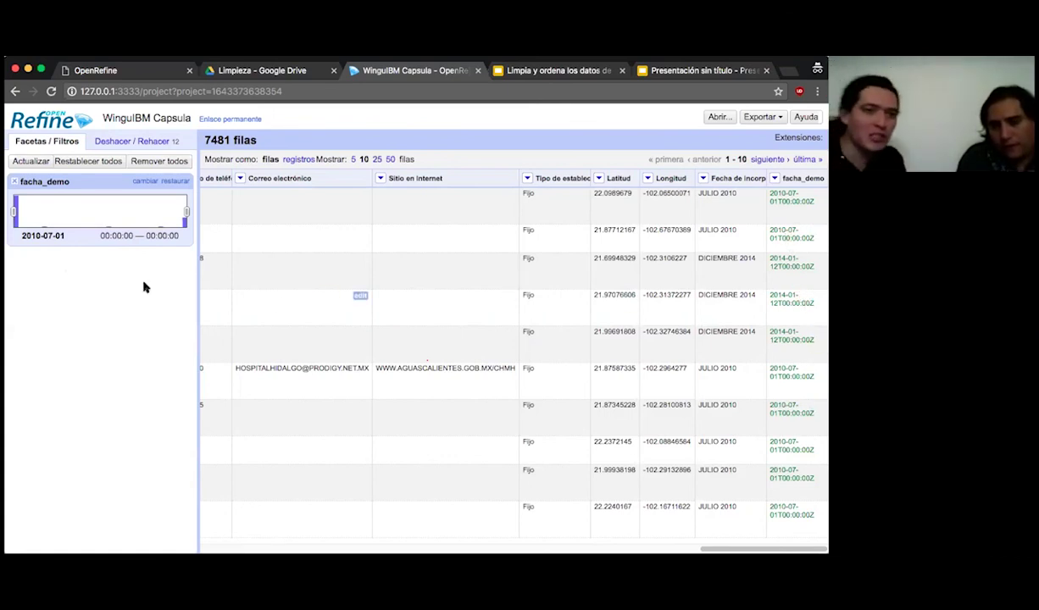
left_click(185, 222)
left_click(222, 275)
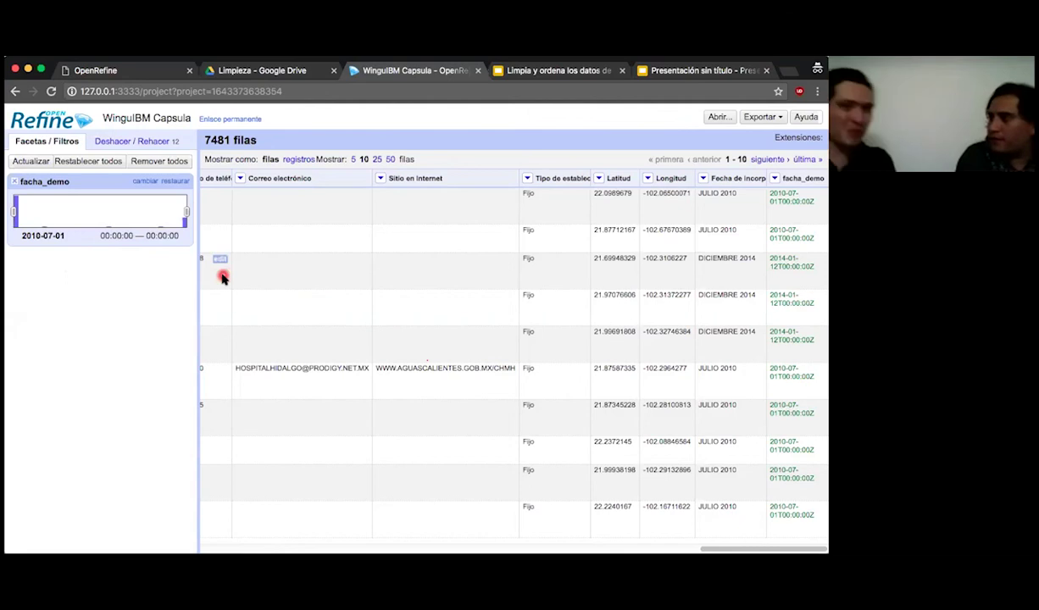
Step: Remove the facha_demo timeline facet and review the columns beside the converted dates
left_click(16, 181)
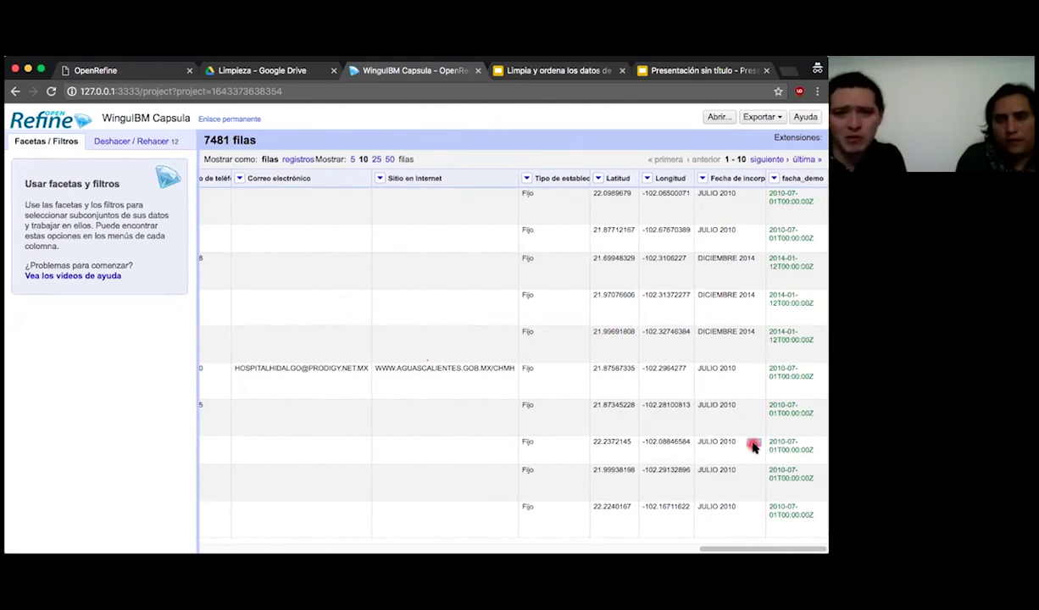
scroll(752, 446, "left", 2)
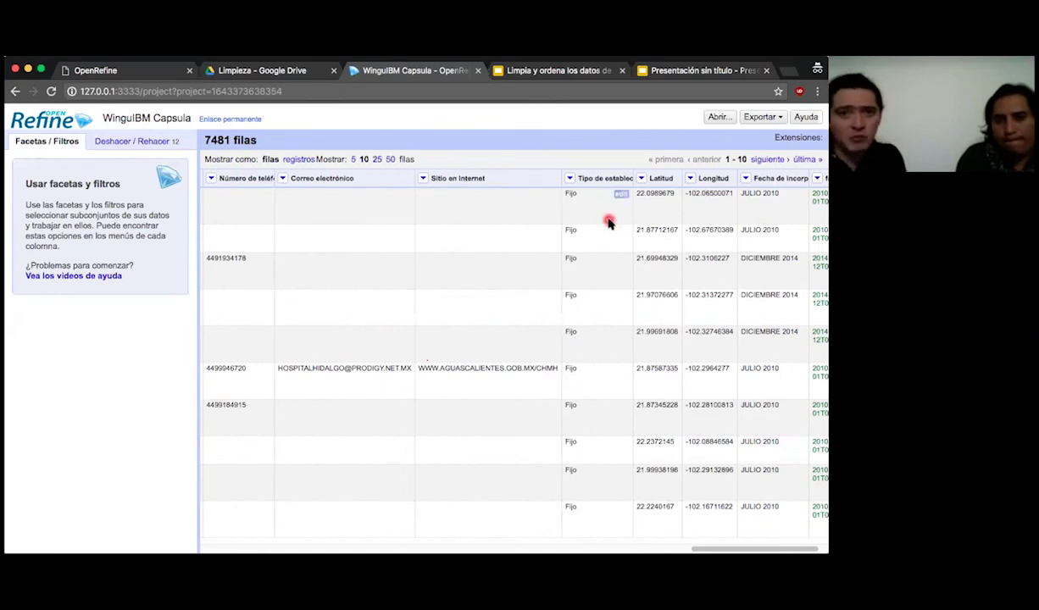
scroll(433, 222, "left", 2)
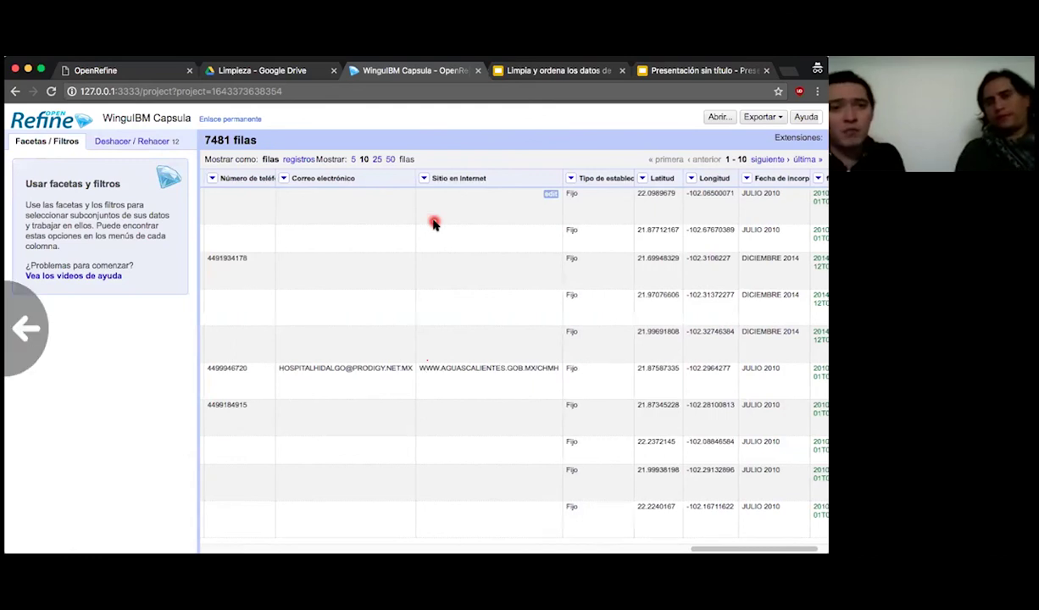
scroll(433, 222, "right", 2)
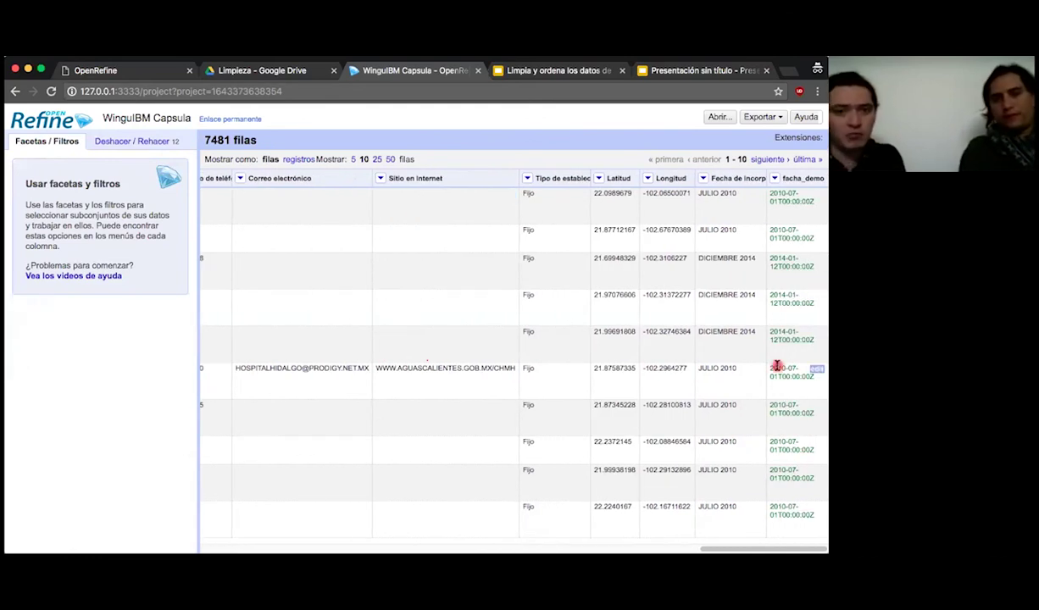
left_click(72, 221)
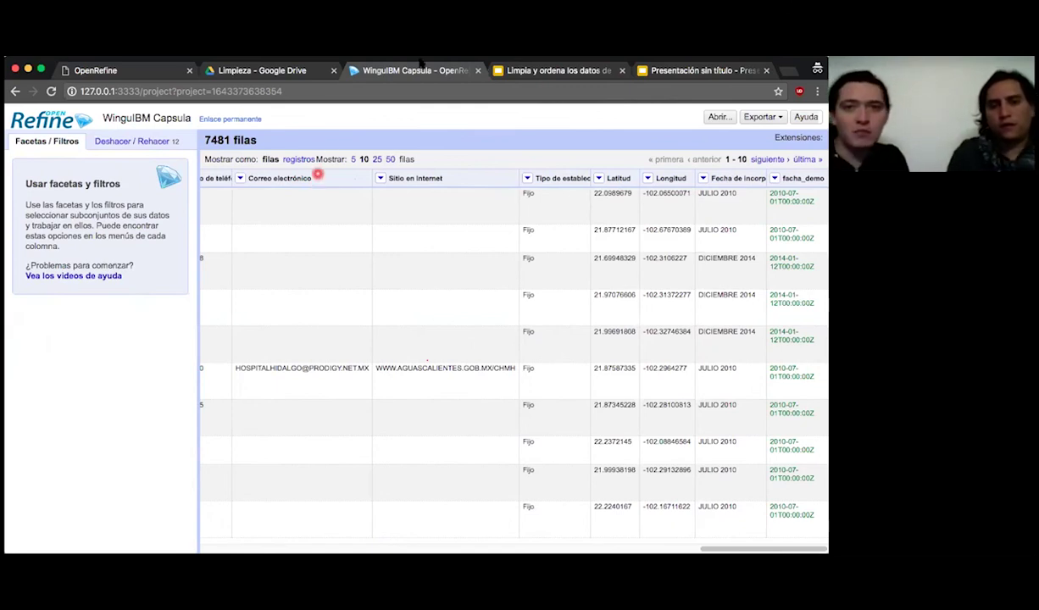
Step: Switch to the Google Slides presentation Limpia y ordena los datos de tu OSC and show the ¡GRACIAS! slide
left_click(514, 70)
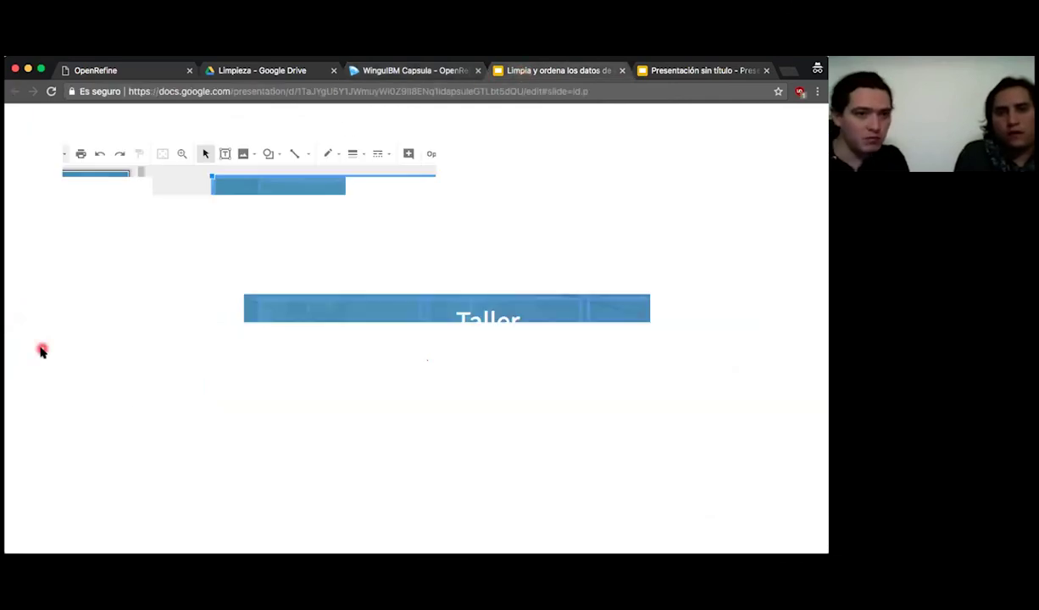
scroll(97, 392, "down", 5)
scroll(98, 392, "down", 10)
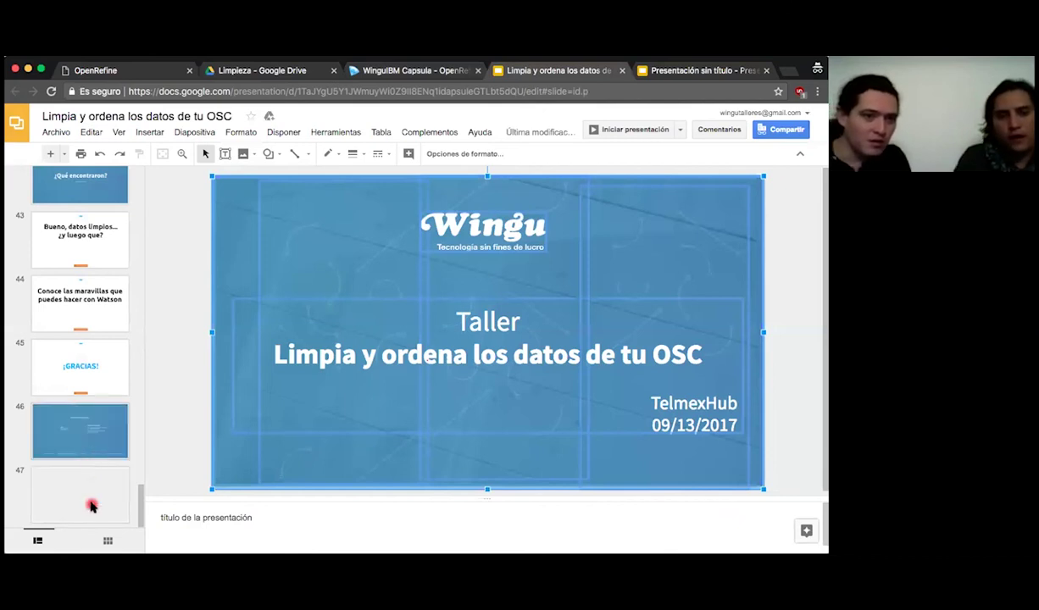
left_click(78, 362)
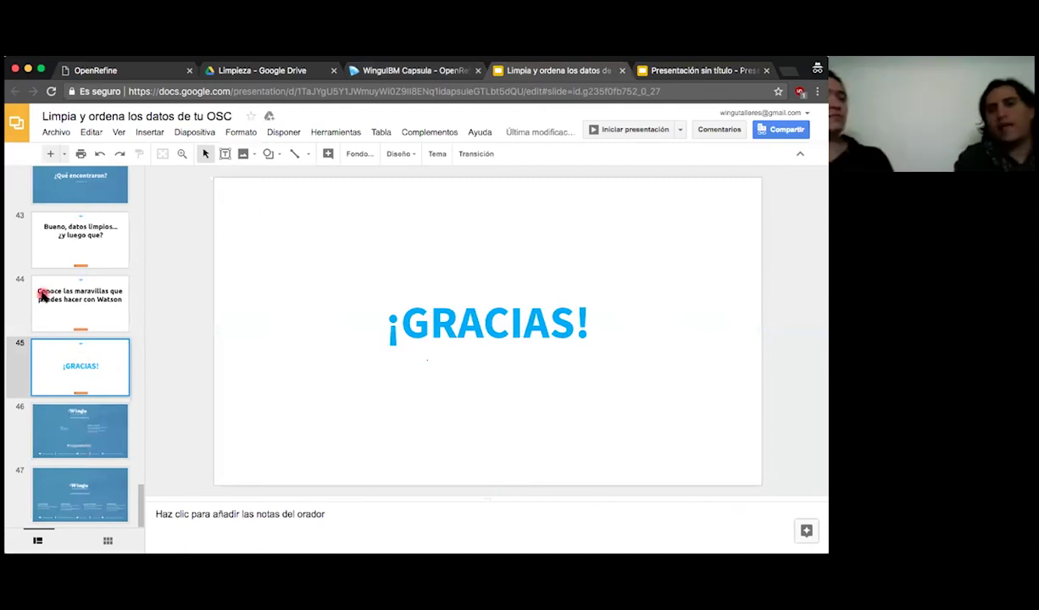